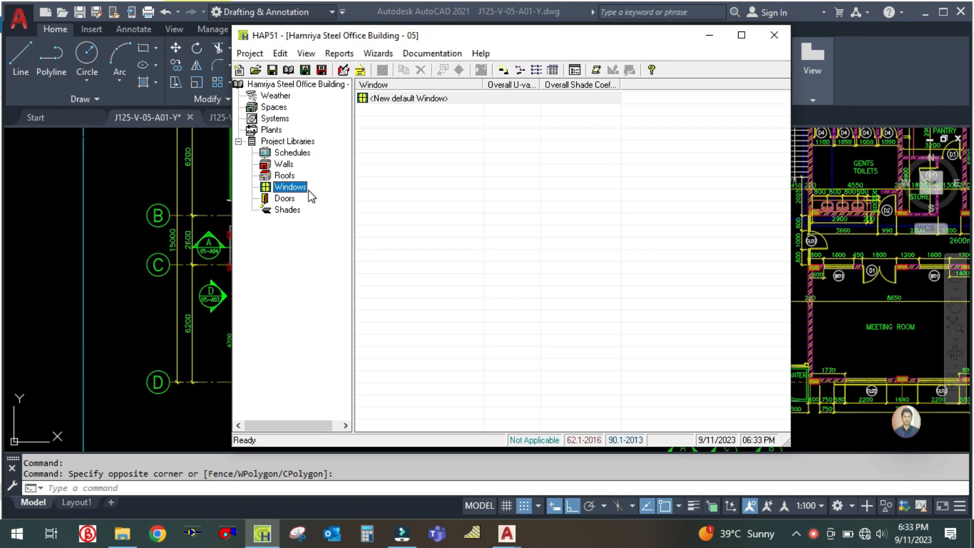
Step: Start a new default window in the project's window library in HAP
click(115, 345)
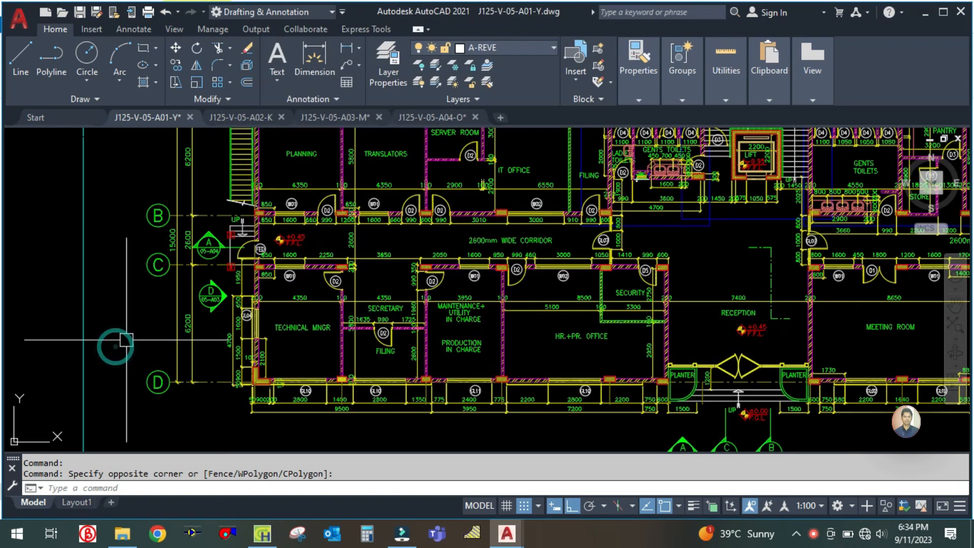
click(263, 533)
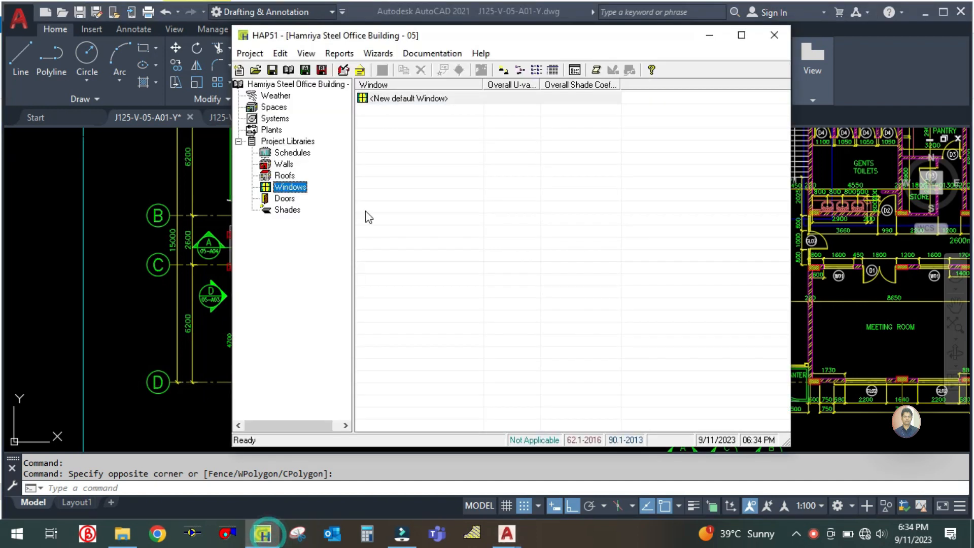
double_click(384, 98)
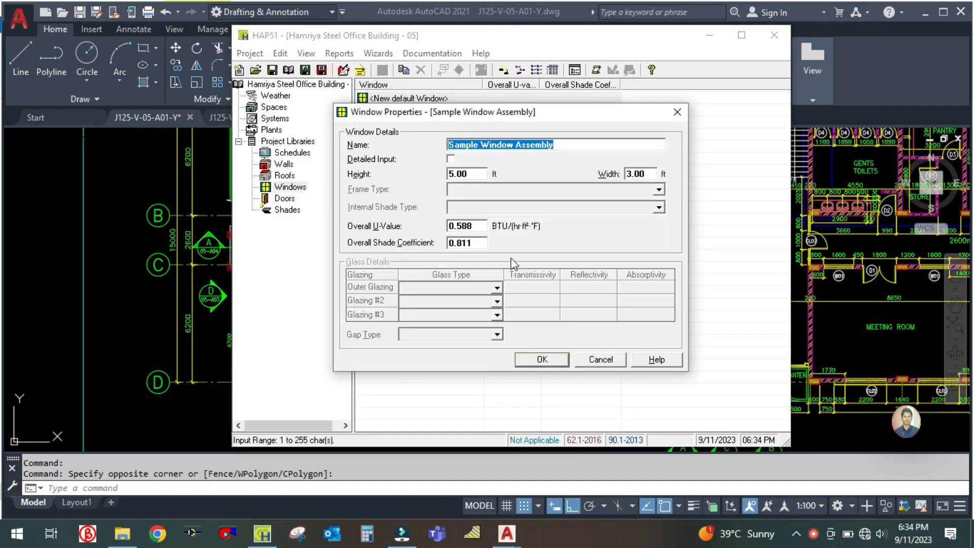
Step: Switch to the AutoCAD floor plan and examine the window tags and dimensions around the Technical Mngr room
click(122, 358)
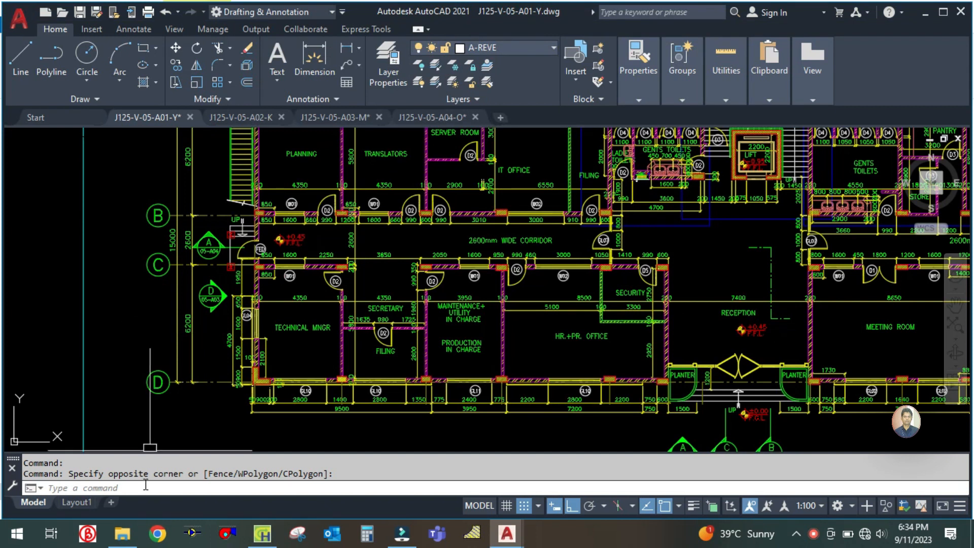
scroll(255, 404, up, 5)
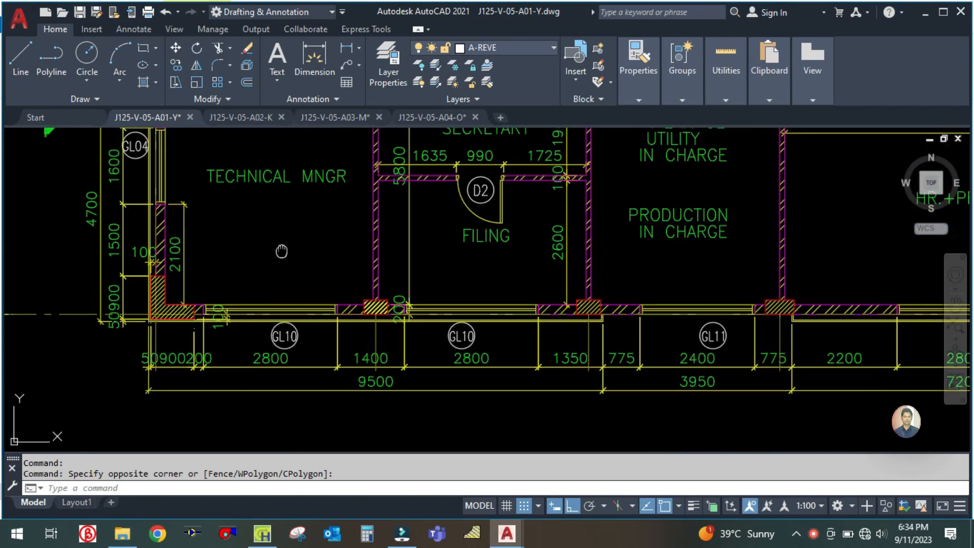
scroll(287, 344, down, 3)
scroll(246, 362, up, 2)
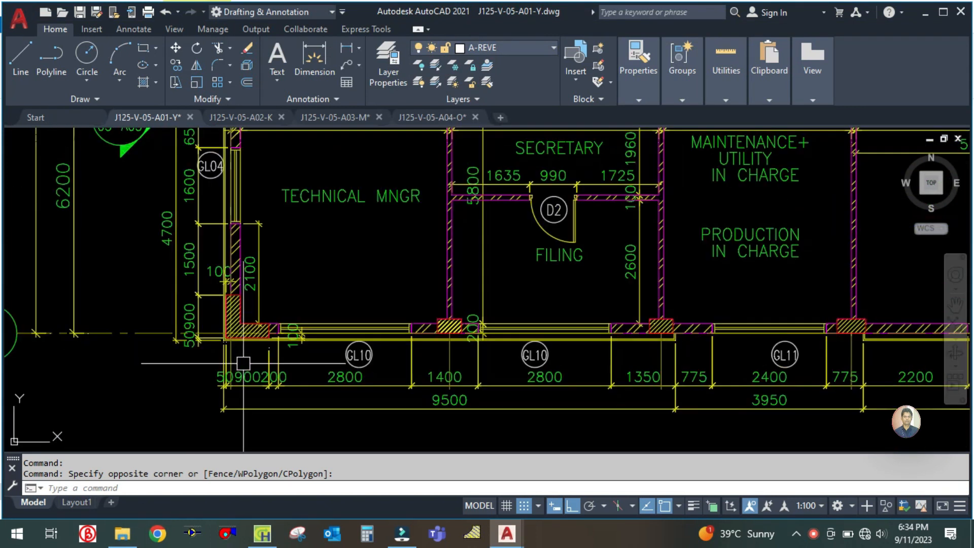
drag(348, 289, 367, 389)
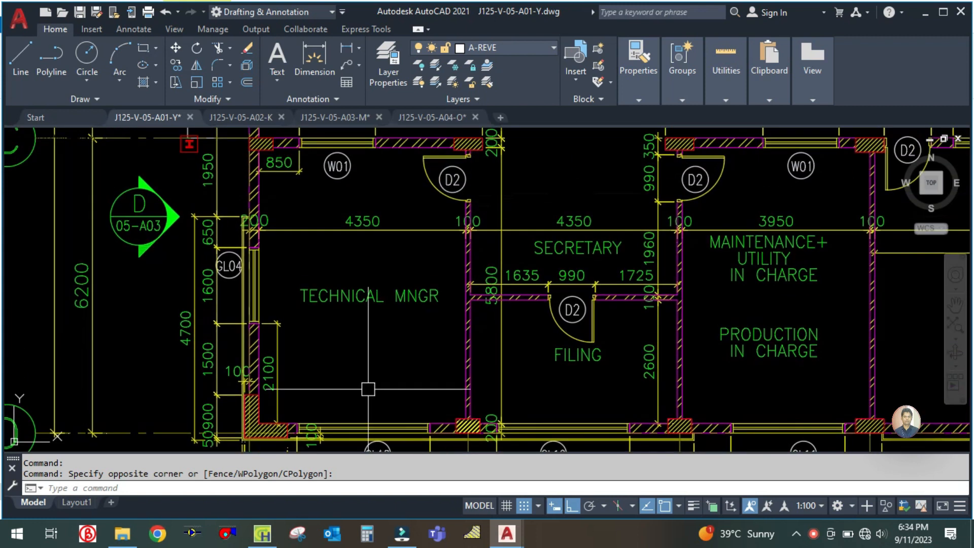
scroll(301, 360, up, 2)
scroll(229, 219, down, 2)
drag(289, 311, 297, 283)
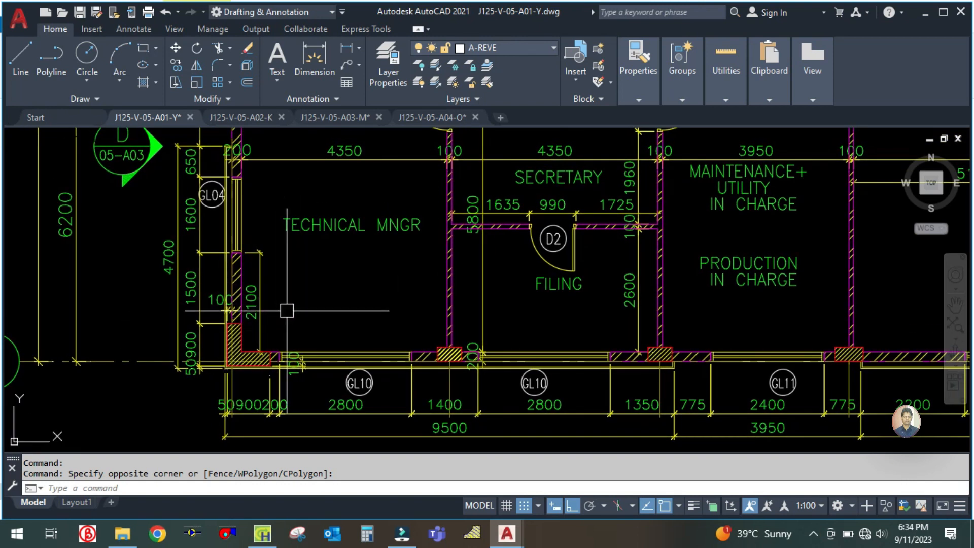
Step: Open J125-V-00-A13-F.dwg and window shedule-05.xlsx from the Door and window schedule folder in File Explorer
click(122, 533)
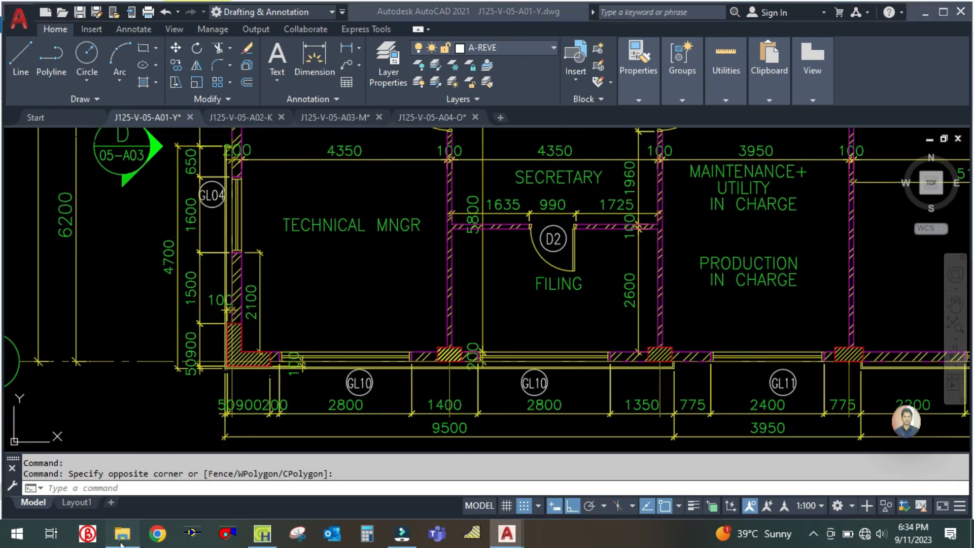
click(65, 114)
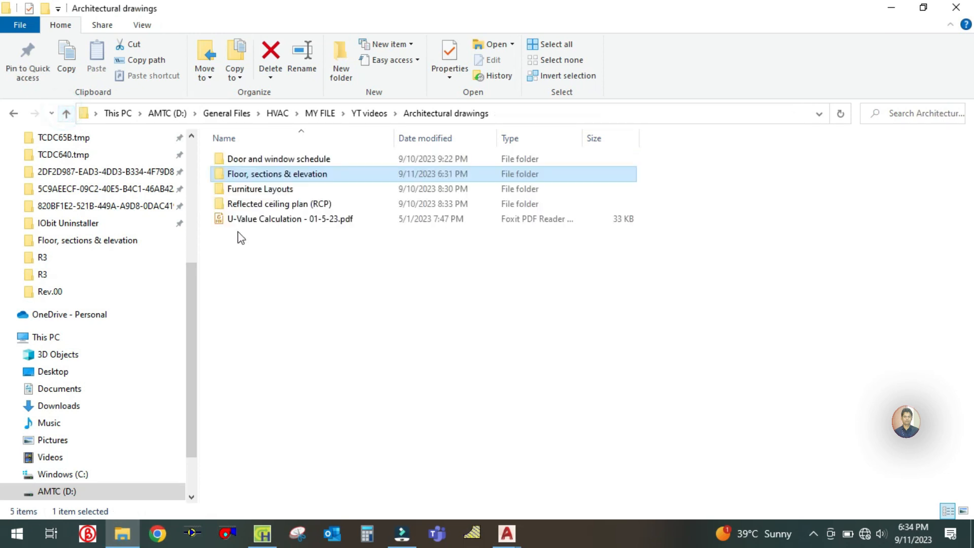
double_click(269, 159)
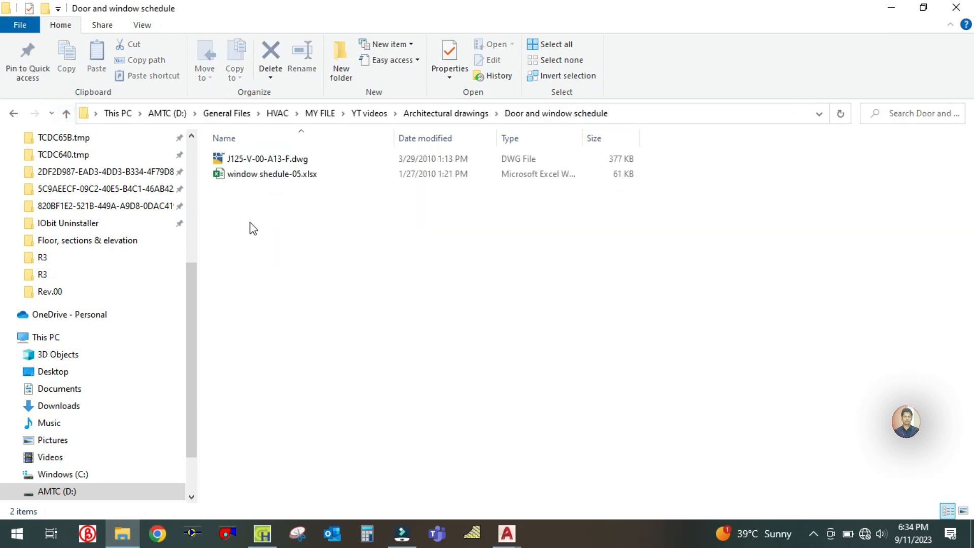
click(253, 159)
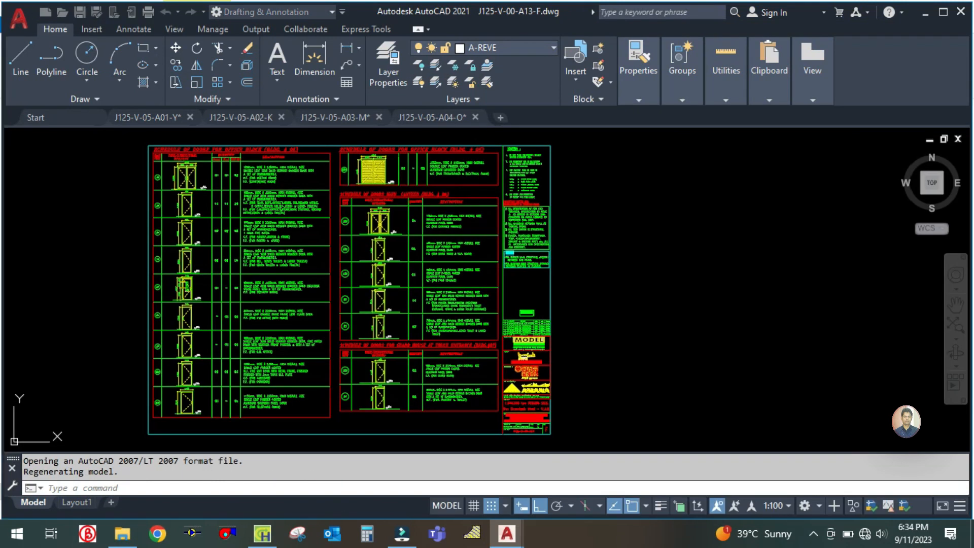
click(122, 541)
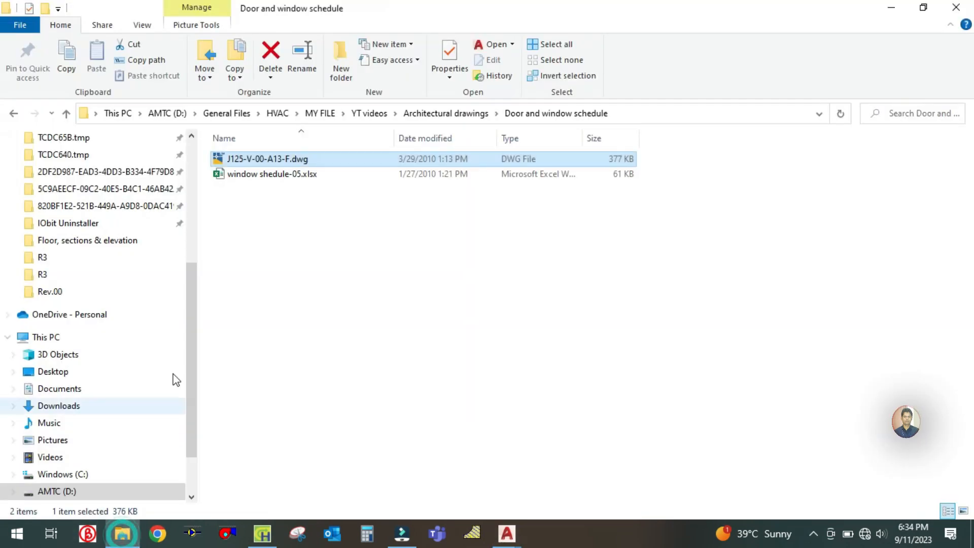
click(238, 173)
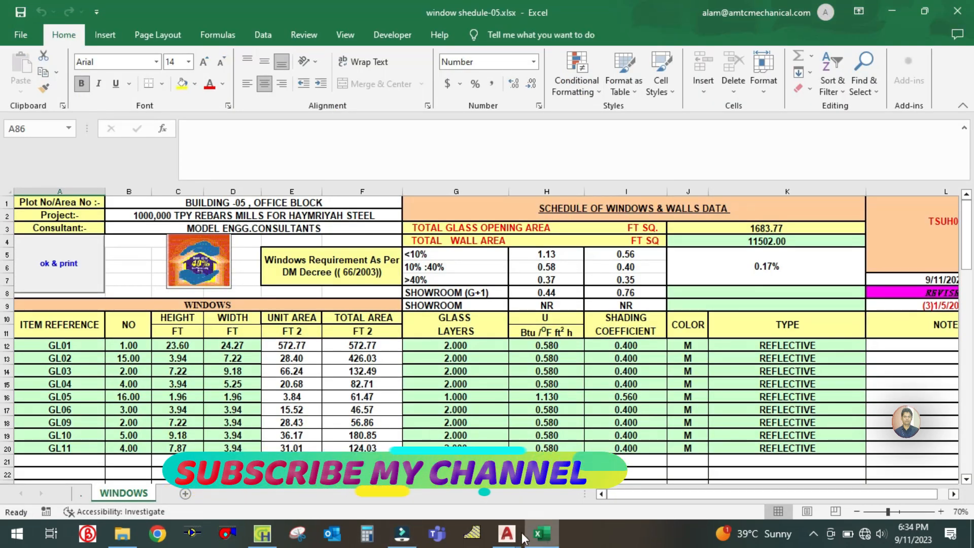
Step: Check the window tags on the AutoCAD floor plan and look up GL04's height in the Excel window schedule
mouse_move(508, 534)
click(193, 482)
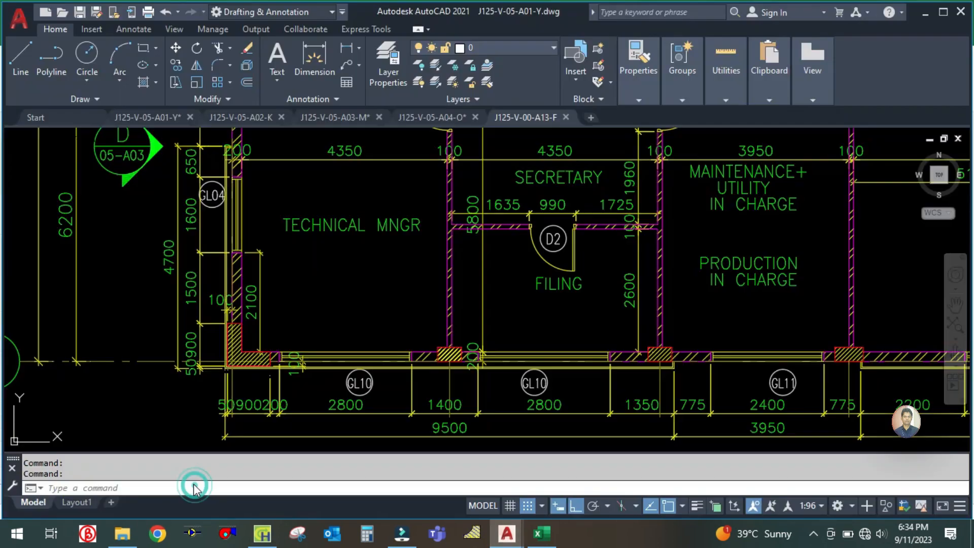
click(542, 533)
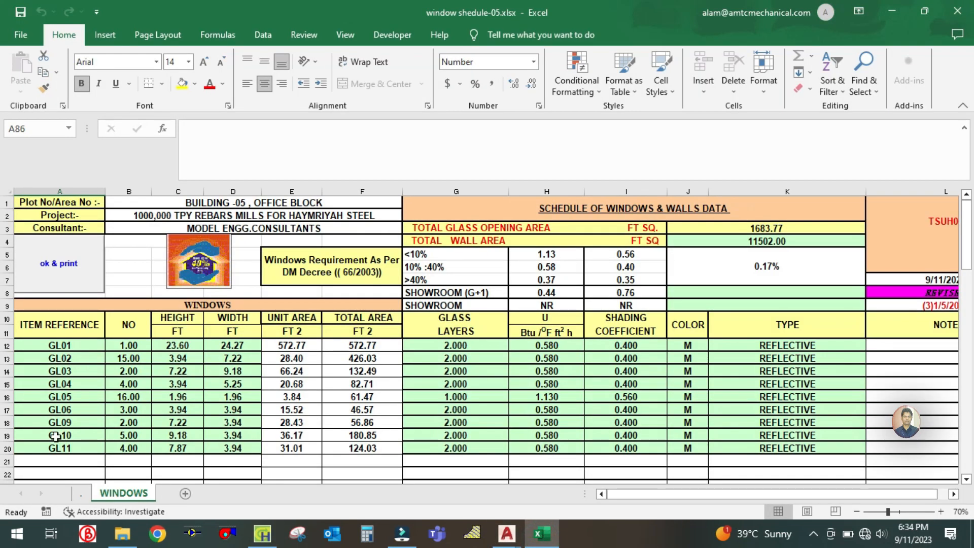
click(75, 384)
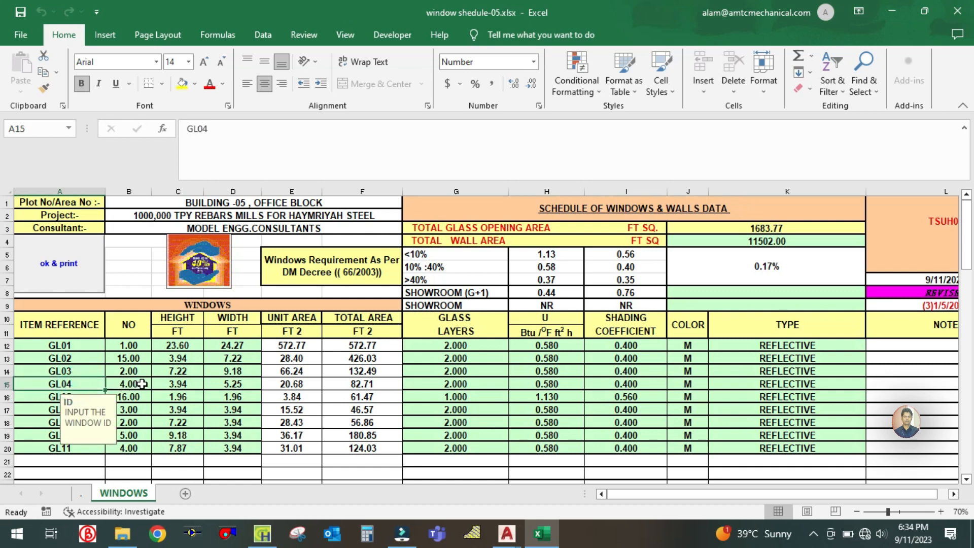
click(173, 382)
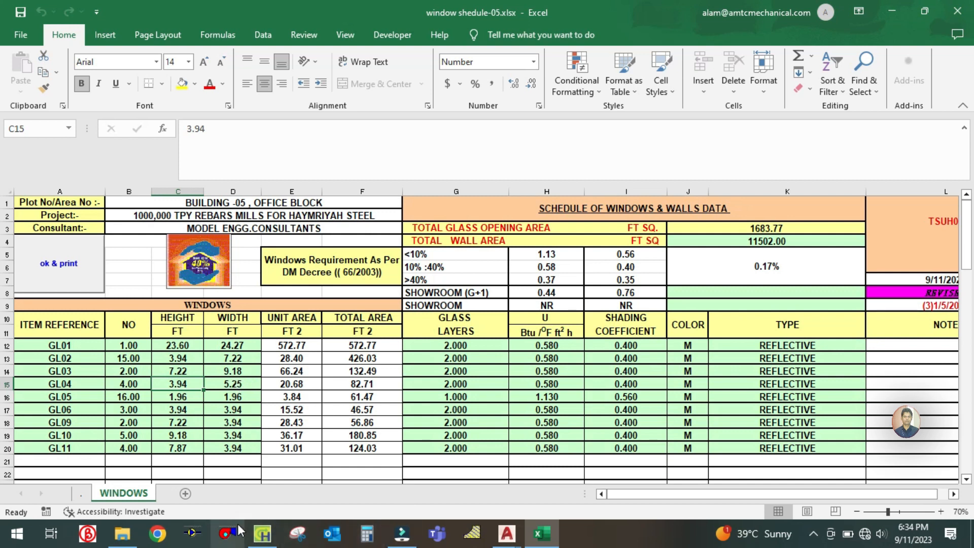
Step: Set the new window's height to 3.94 ft and width to 5.25 ft in HAP, taking GL04's values from the Excel schedule
click(262, 534)
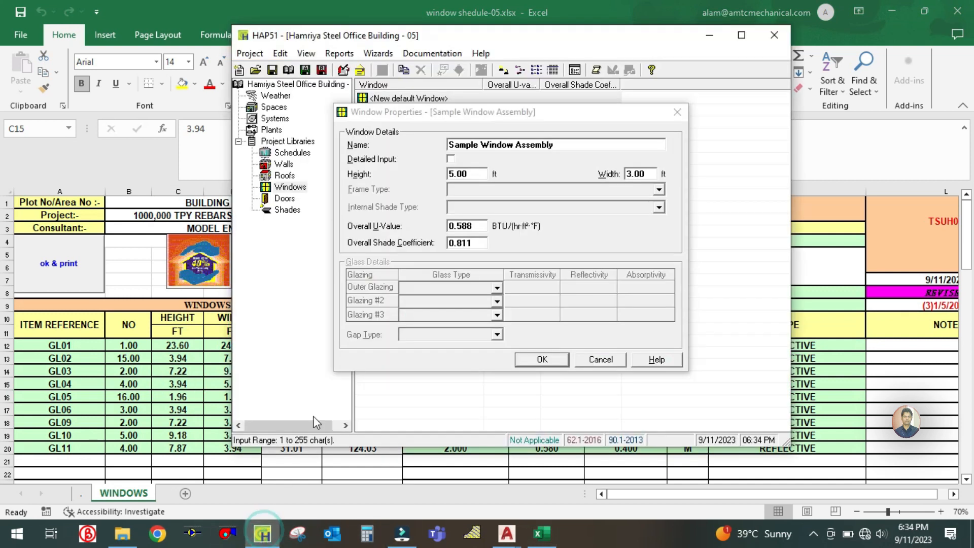
double_click(474, 173)
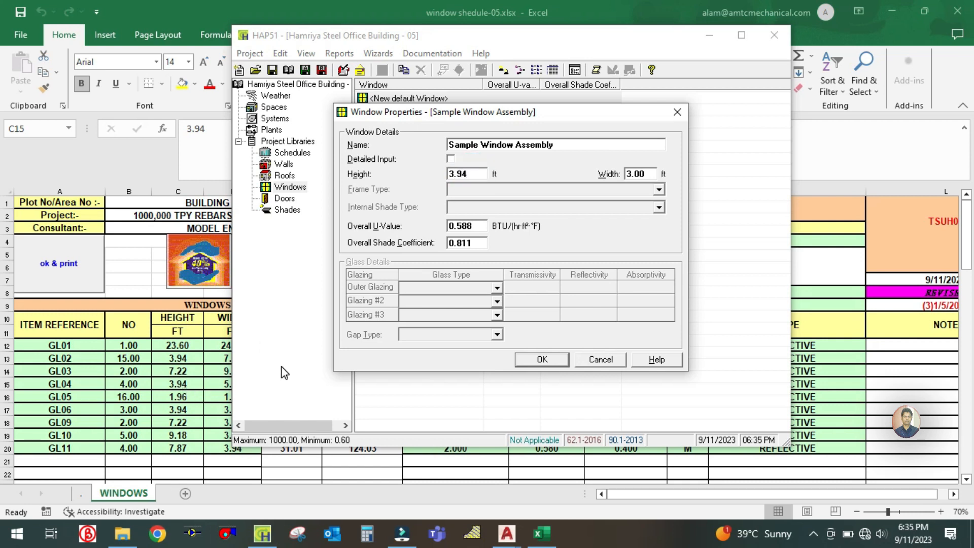
double_click(645, 174)
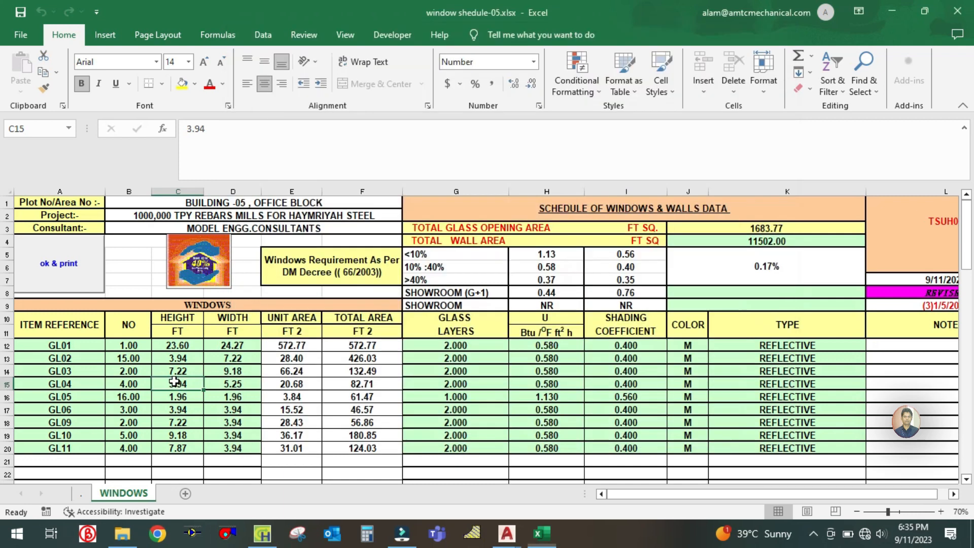
click(542, 533)
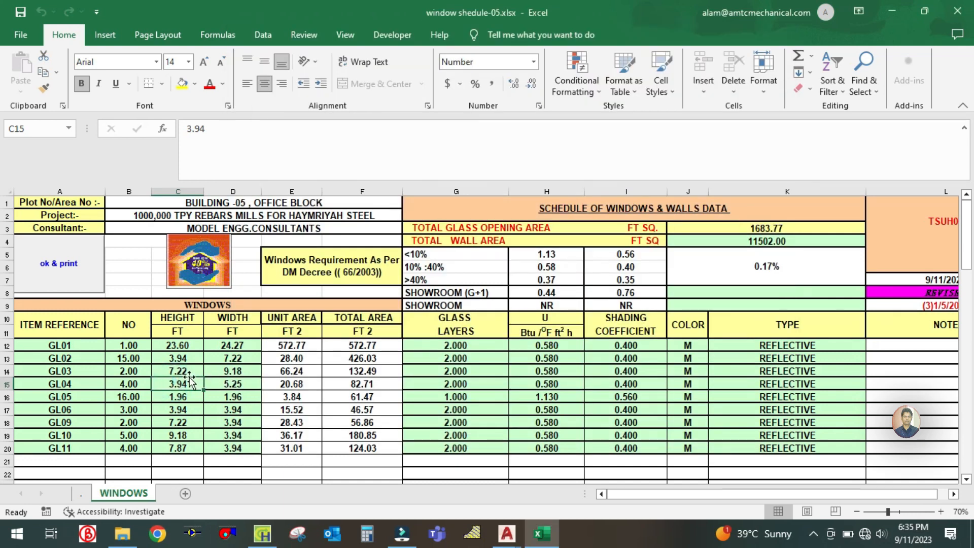
click(226, 383)
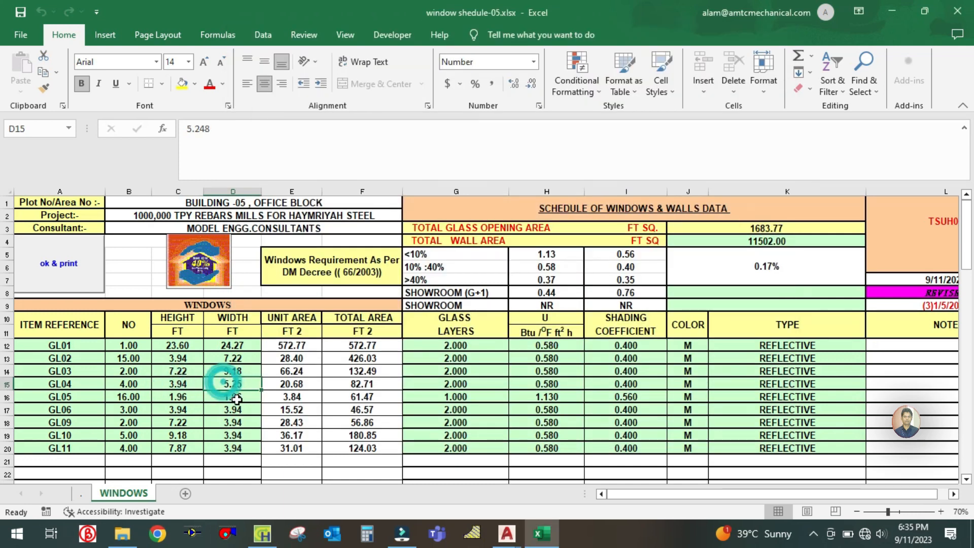
click(262, 531)
click(651, 173)
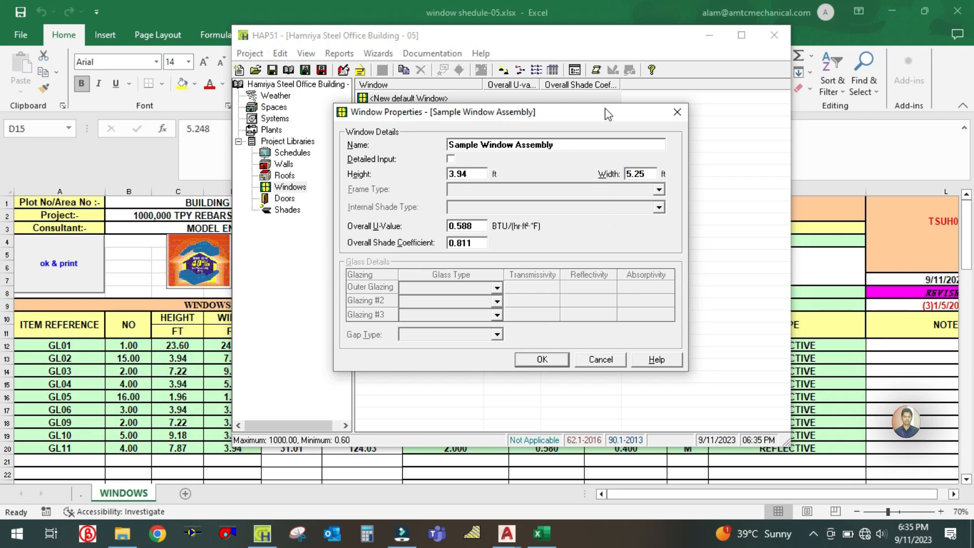
Step: Name the window GL04 and save it to the window library
click(572, 143)
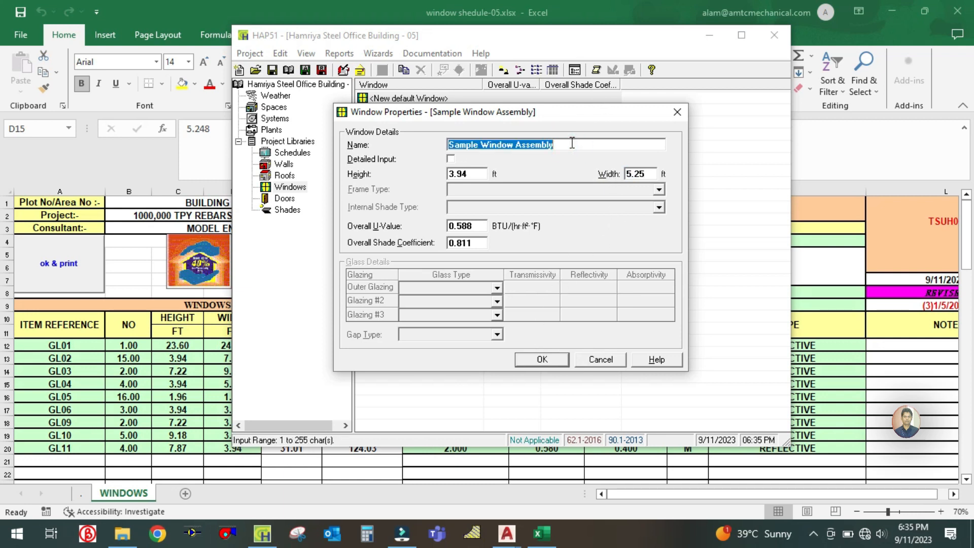
text(GL)
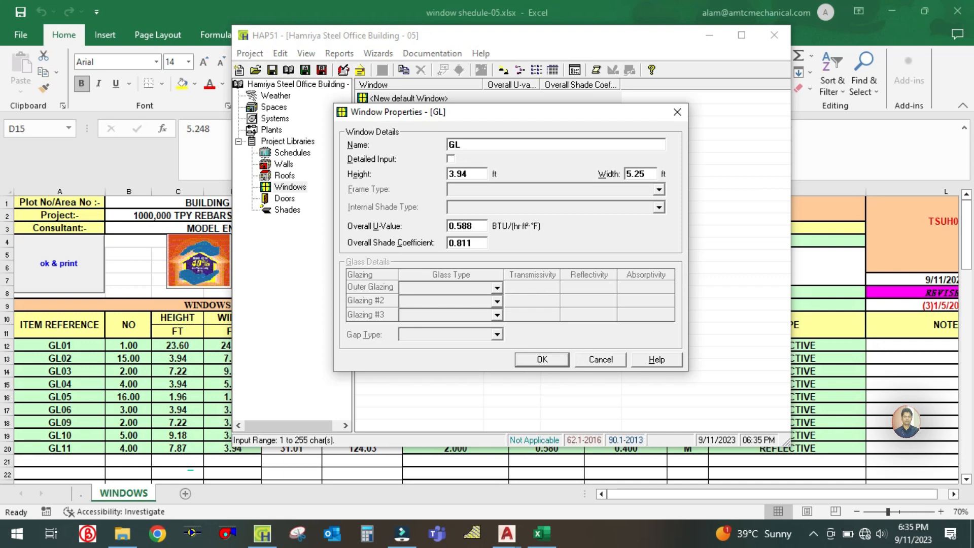
text(04)
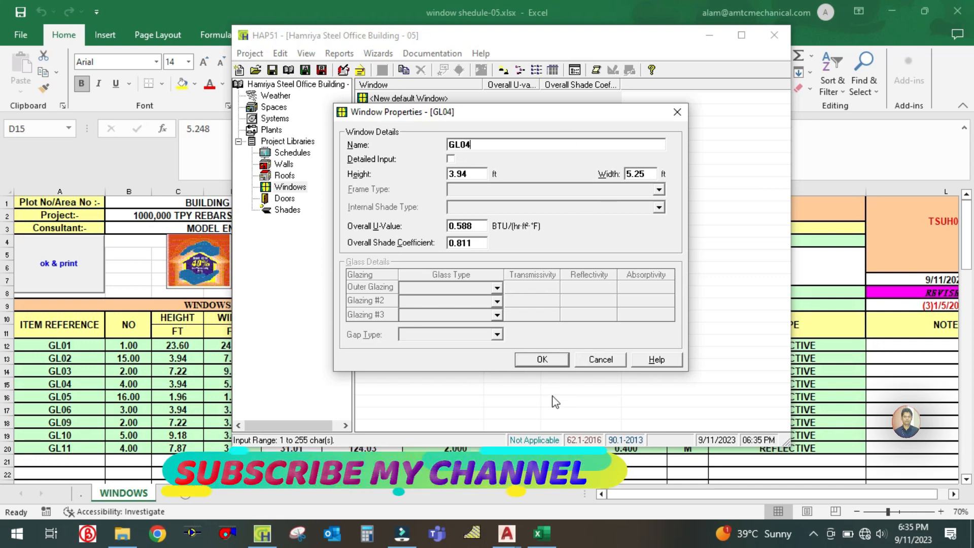
click(542, 360)
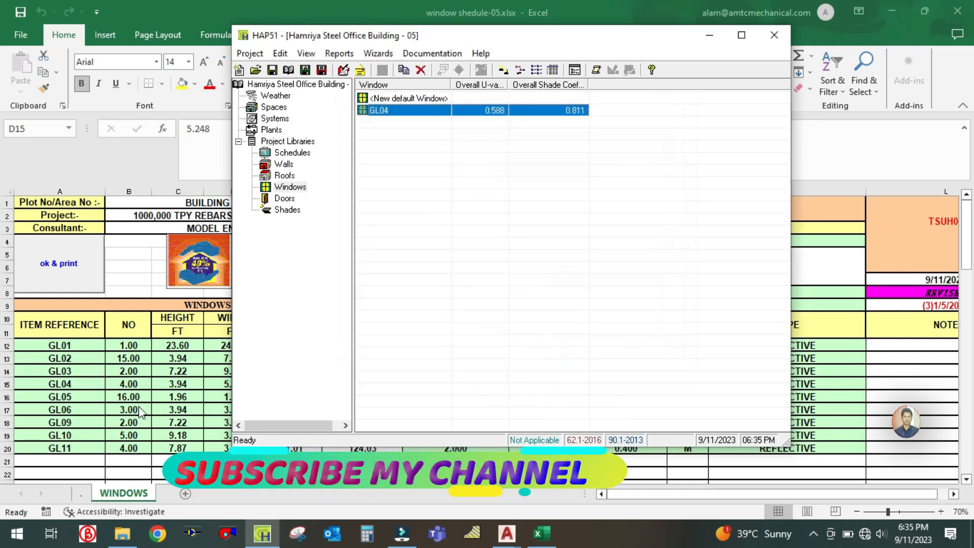
Step: Look up the height and width of window GL10 in the Excel window schedule
click(140, 413)
click(79, 435)
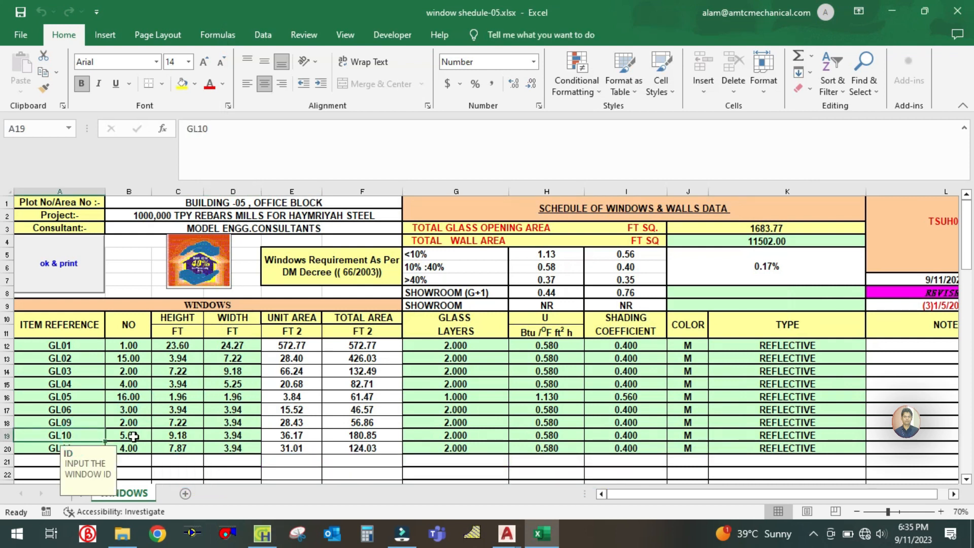
click(133, 435)
click(189, 436)
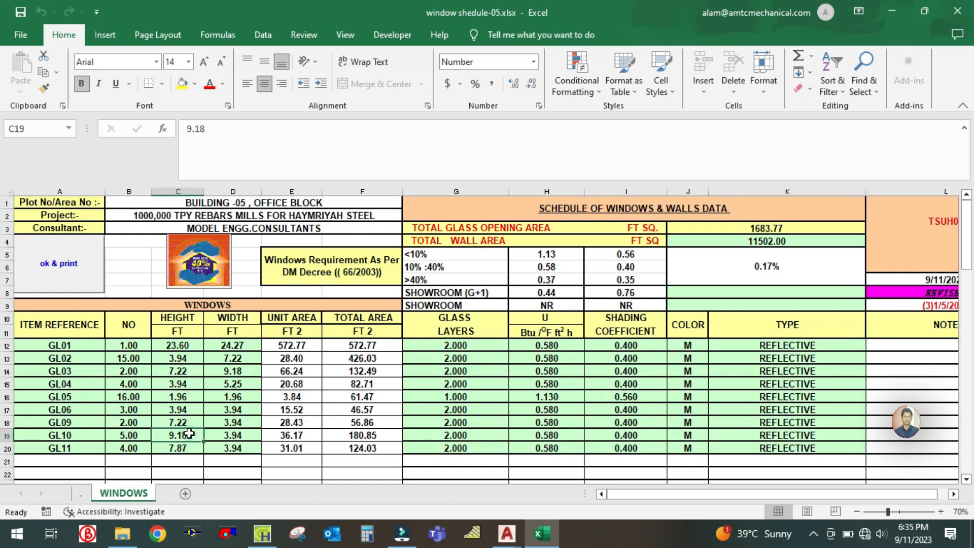
click(241, 433)
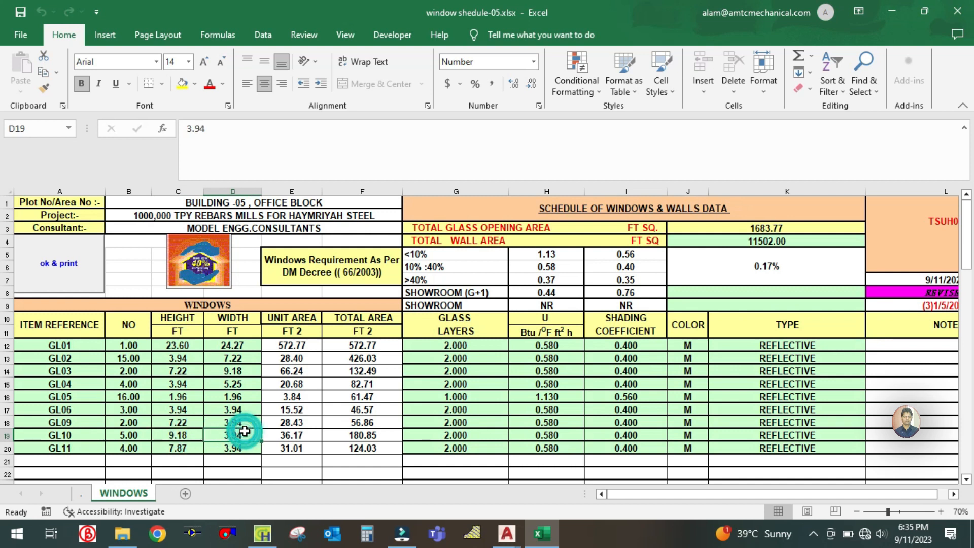
Step: Switch to HAP, duplicate window GL04 in the window library, and name the copy GL10
click(262, 533)
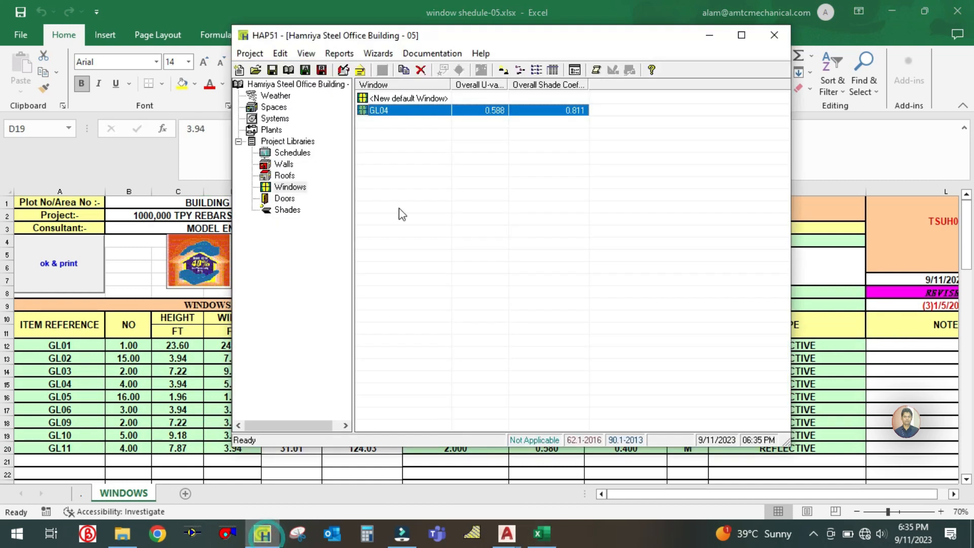
right_click(389, 109)
click(417, 118)
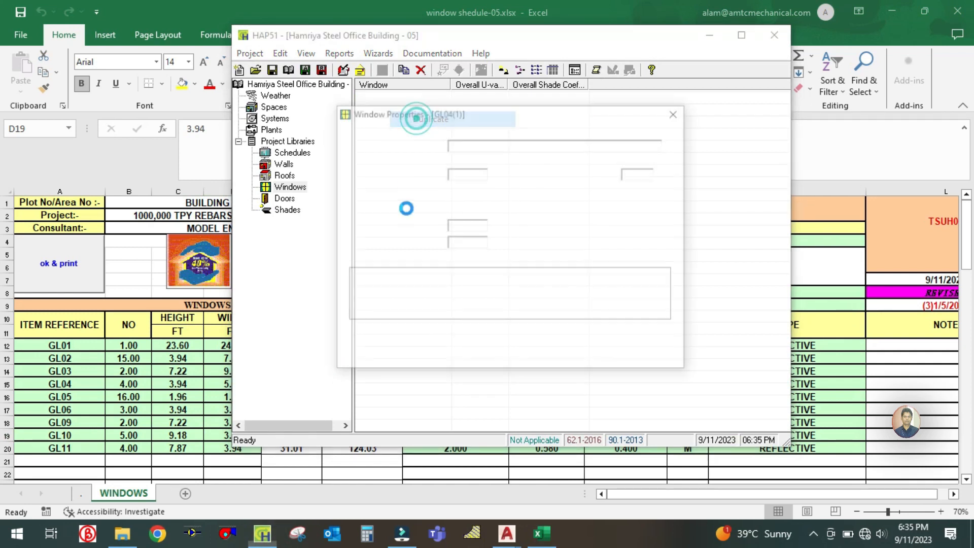
click(497, 147)
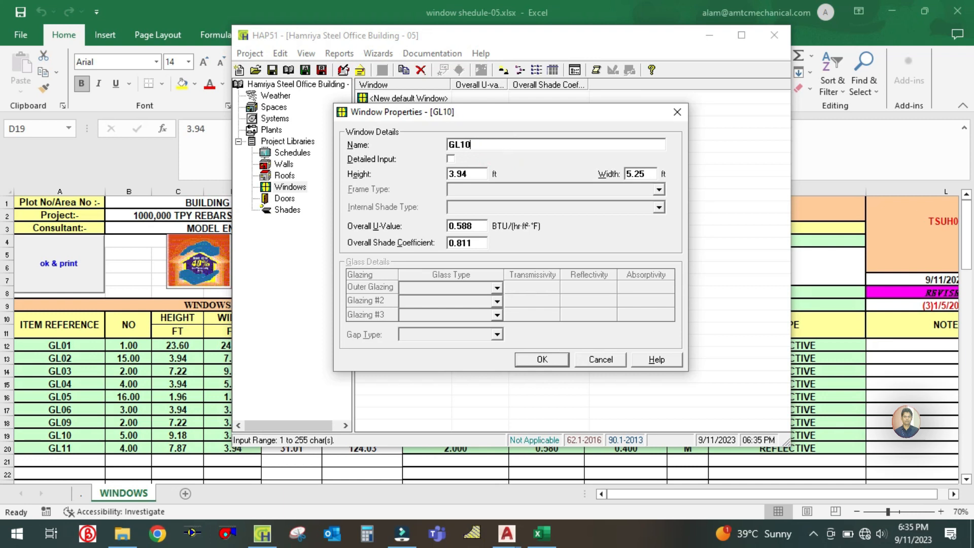
Step: Recheck GL10's height in the Excel schedule, then set its height to 9.8 ft and width to 3.94 ft in HAP and save it
click(482, 175)
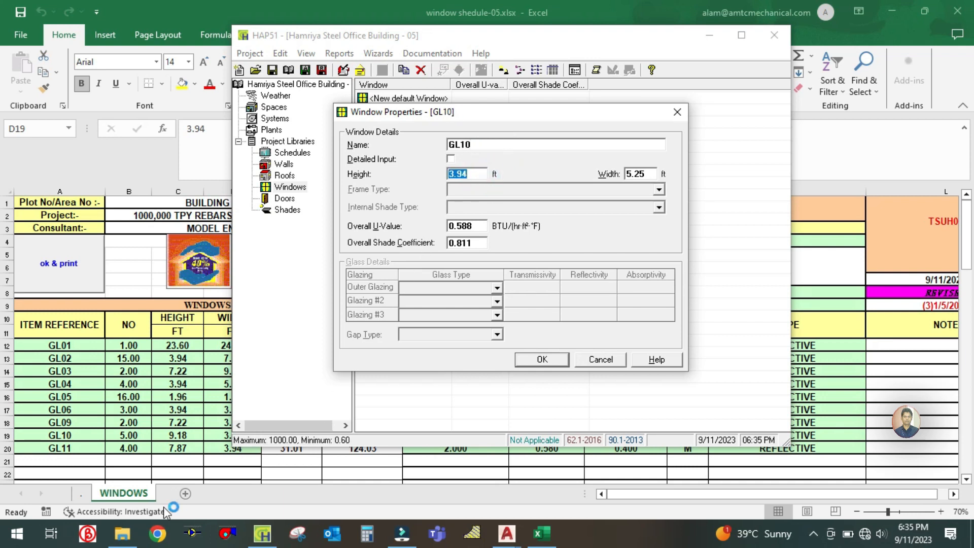
click(149, 426)
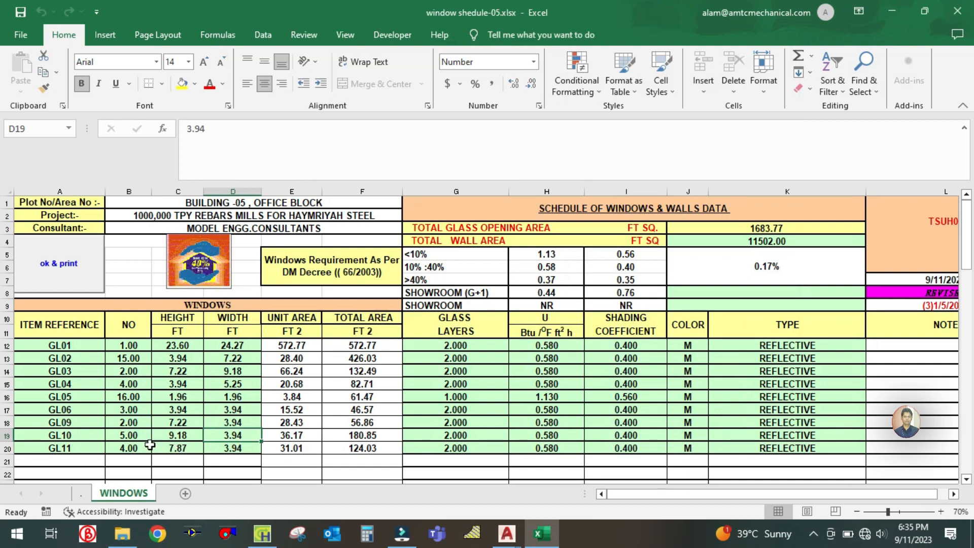
click(168, 434)
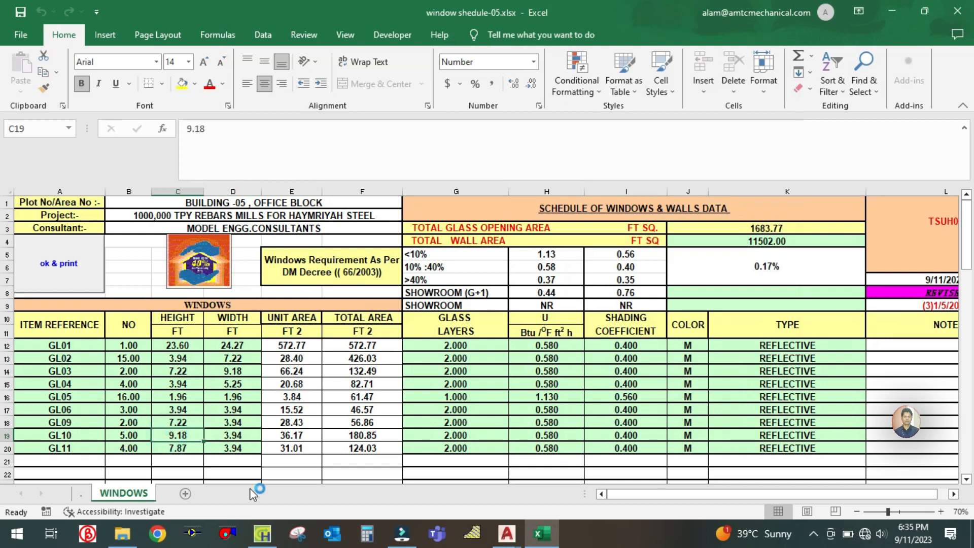
click(262, 534)
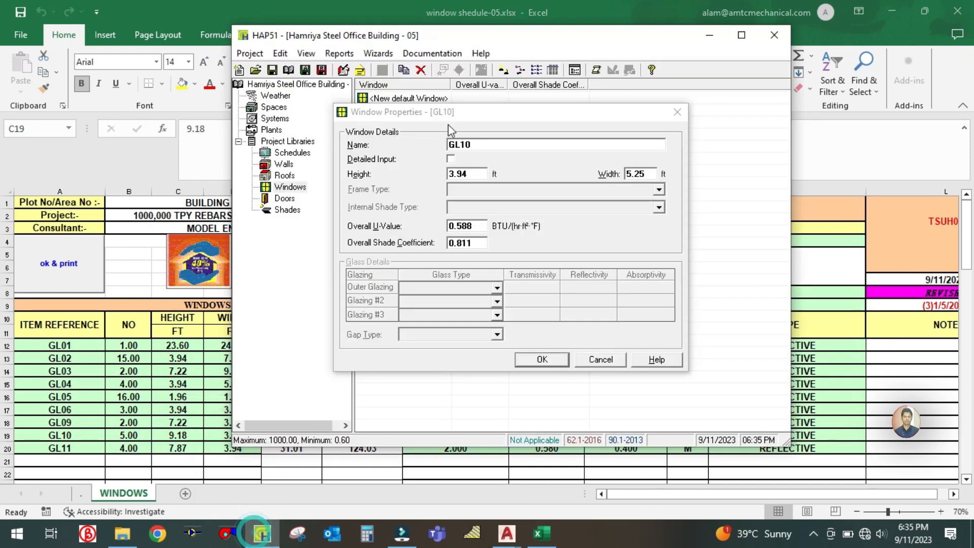
click(483, 174)
drag(483, 173, 429, 172)
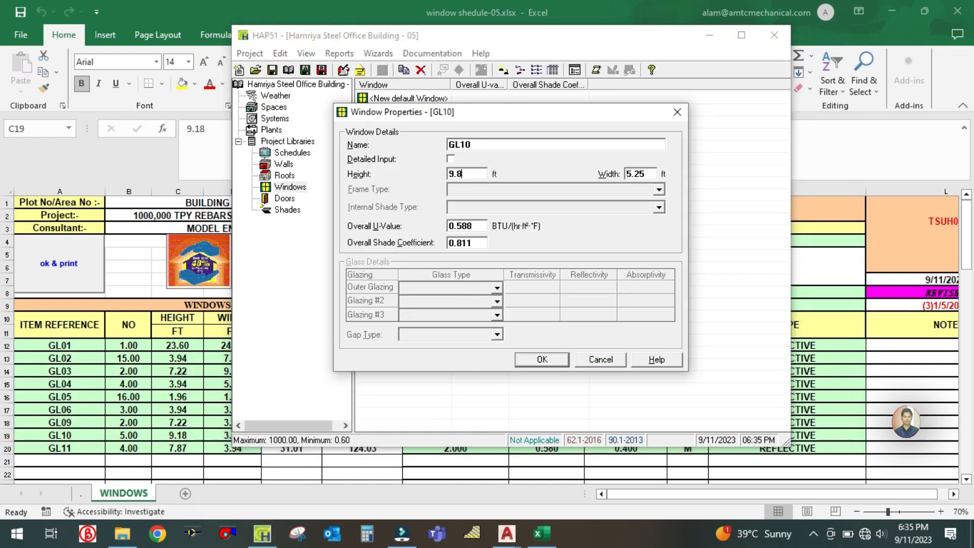
text(9.8)
double_click(654, 173)
click(520, 361)
Step: Compare GL04's height and width in the Excel window schedule with its window properties in HAP
click(163, 382)
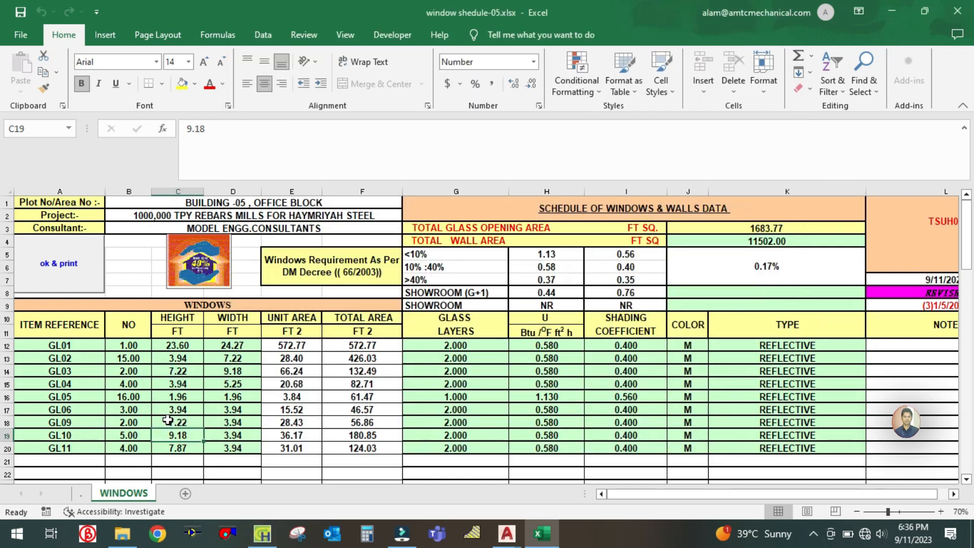
click(186, 384)
click(250, 381)
click(263, 533)
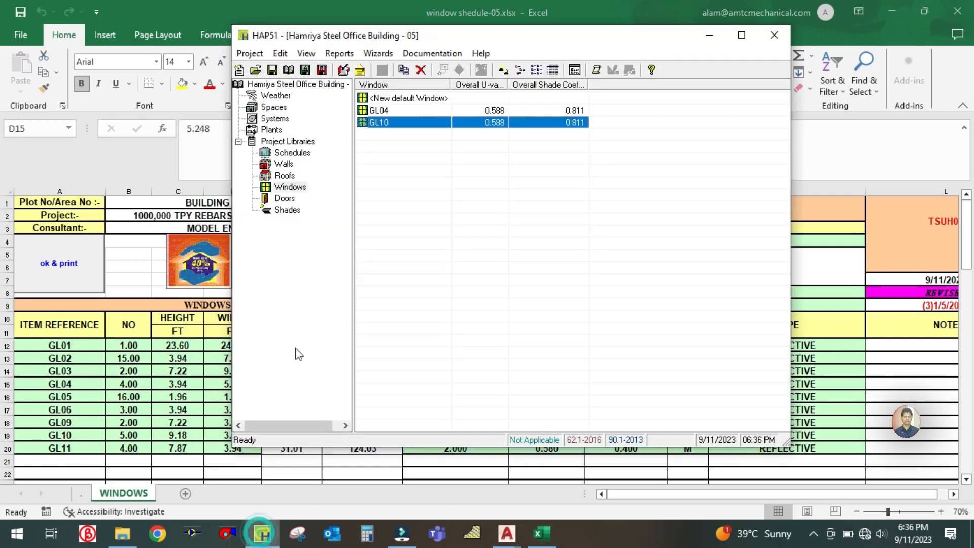
double_click(385, 112)
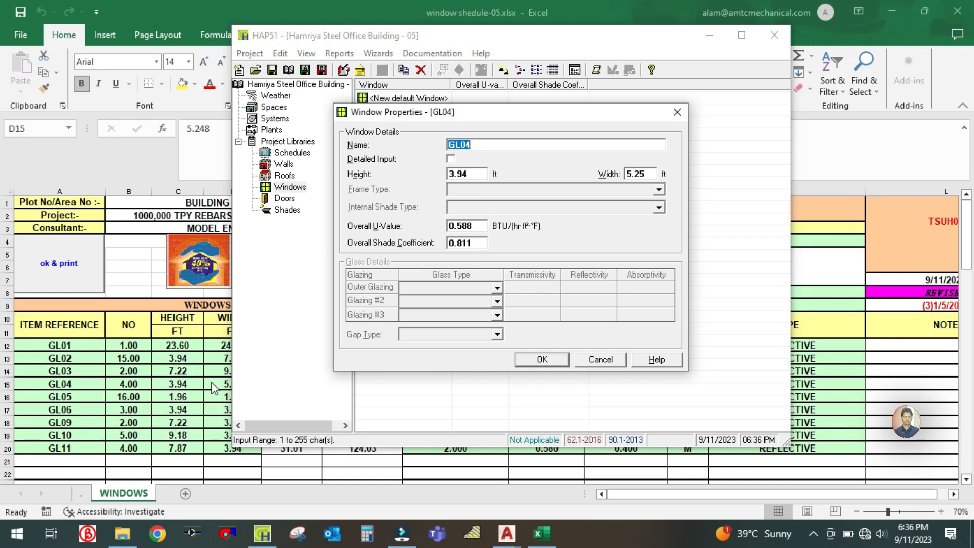
click(536, 361)
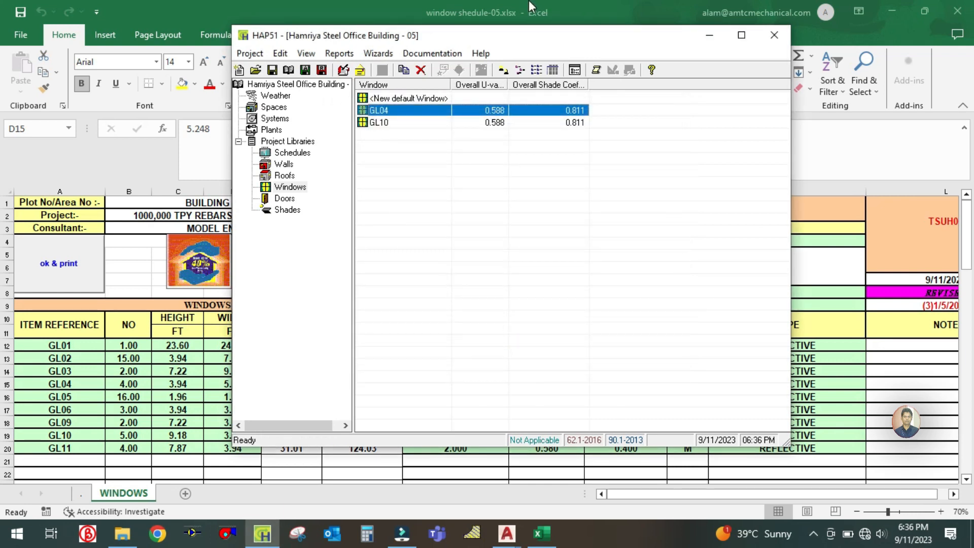
Step: Switch to the J125-V-05-A01-Y floor plan in AutoCAD and check the window tags below the offices from filing to HR
key(alt+Tab)
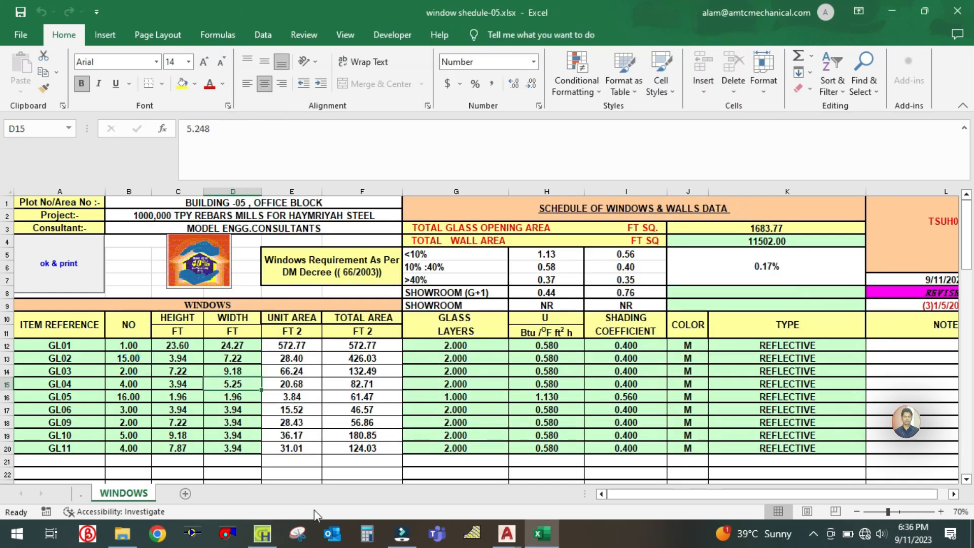
click(506, 538)
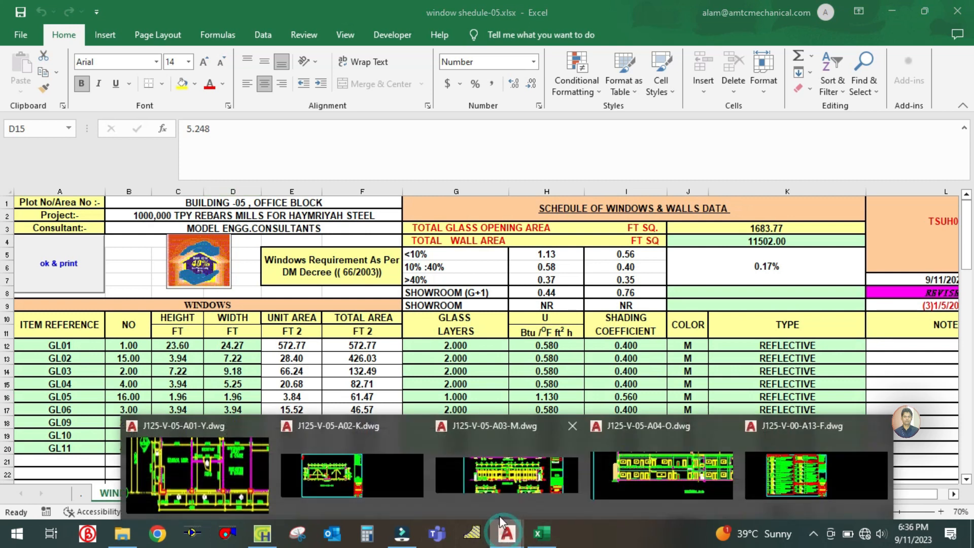
click(197, 463)
drag(599, 318, 396, 303)
scroll(478, 312, down, 4)
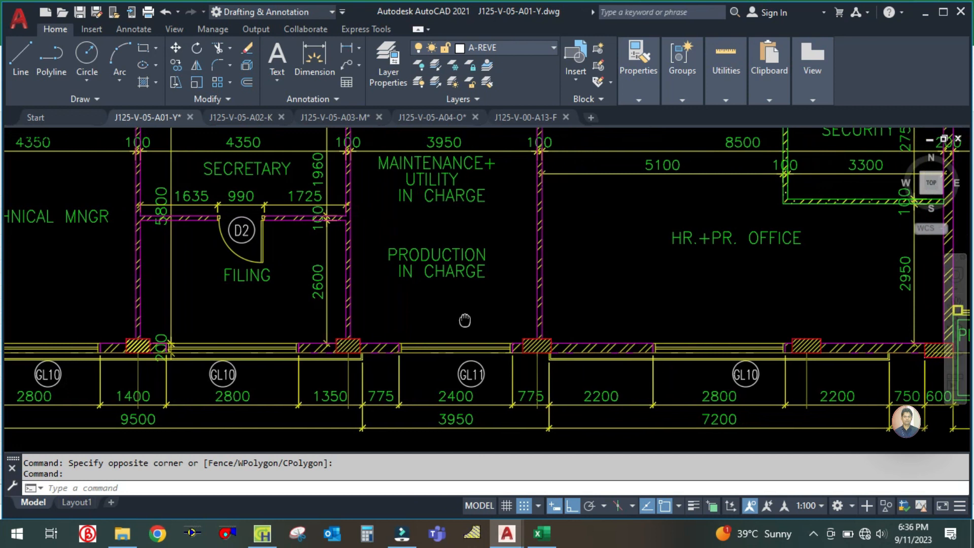
scroll(464, 320, up, 4)
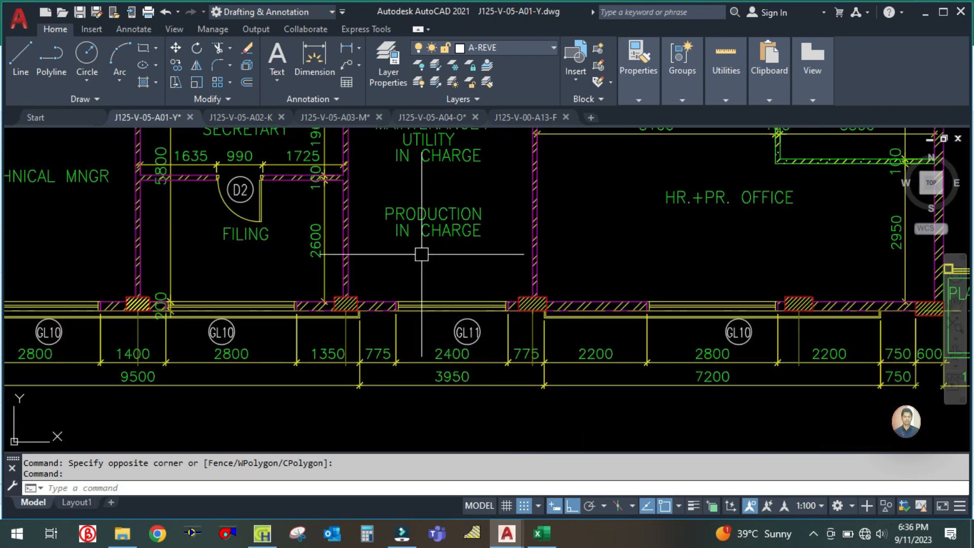
drag(424, 259, 417, 319)
Step: Switch to HAP, duplicate window GL10 in the window library, and rename the copy as GL11
click(262, 534)
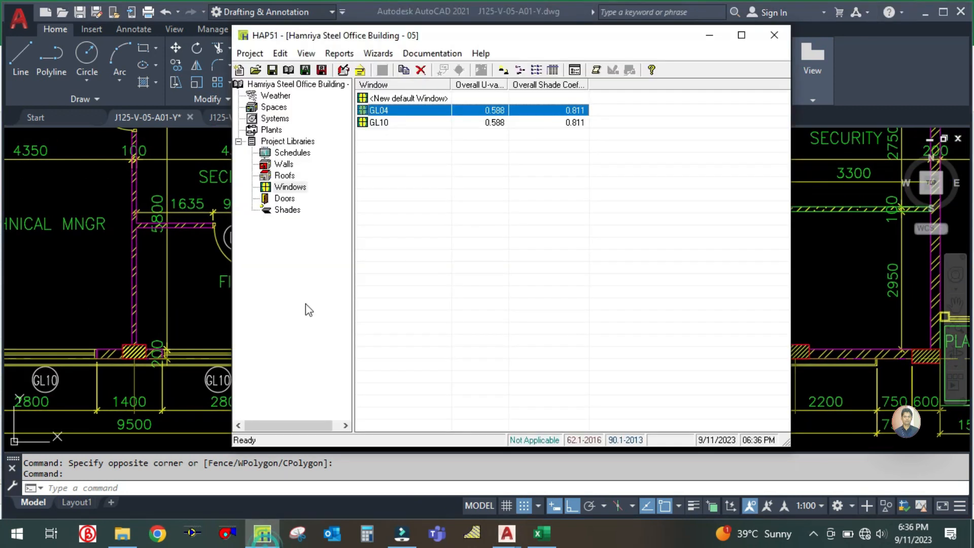
click(399, 123)
right_click(399, 124)
click(416, 133)
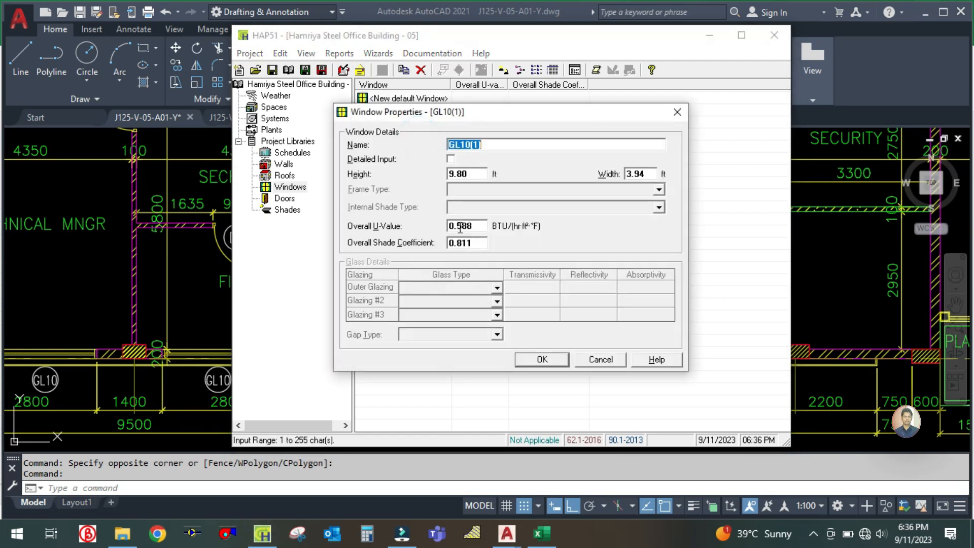
click(499, 147)
key(BackSpace)
key(BackSpace)
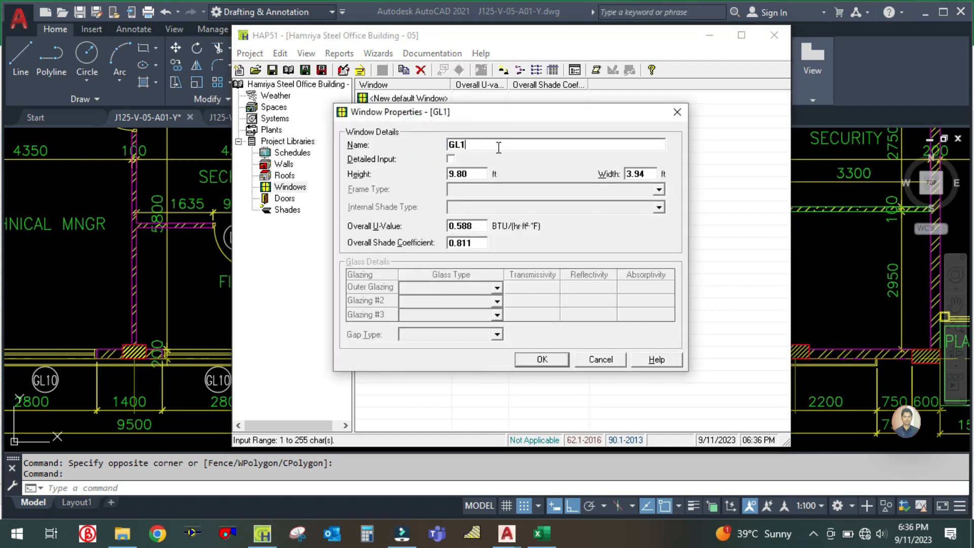
Step: Look up the height of window GL11 in the Excel window schedule
click(211, 325)
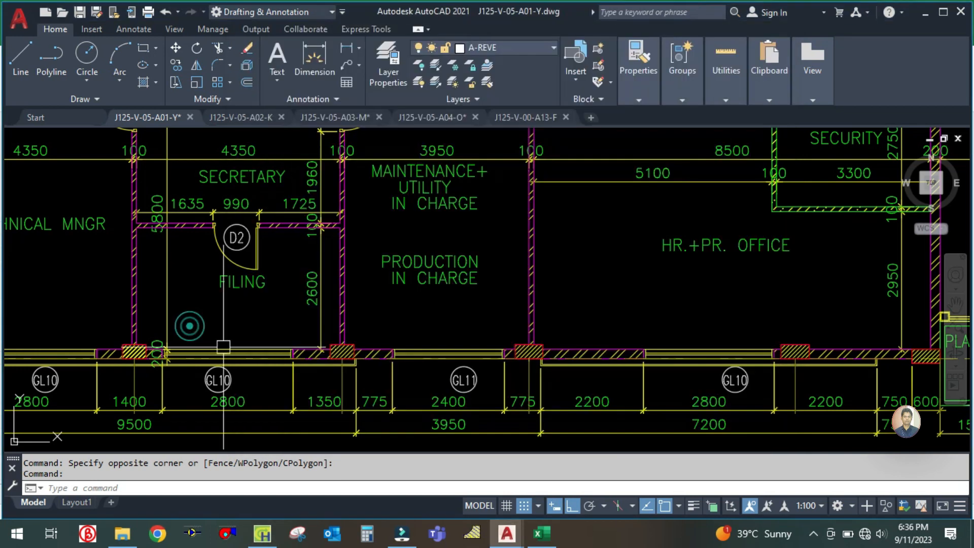
click(542, 533)
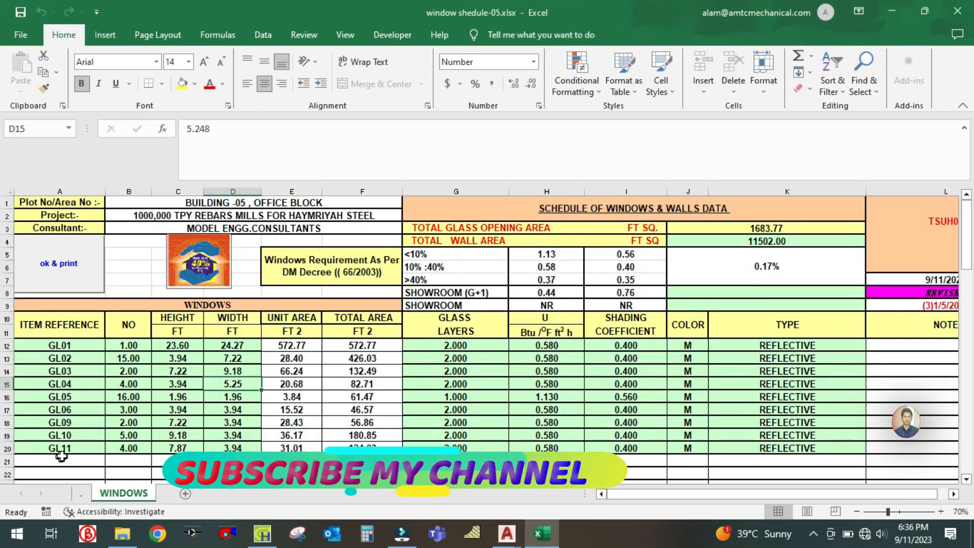
click(81, 447)
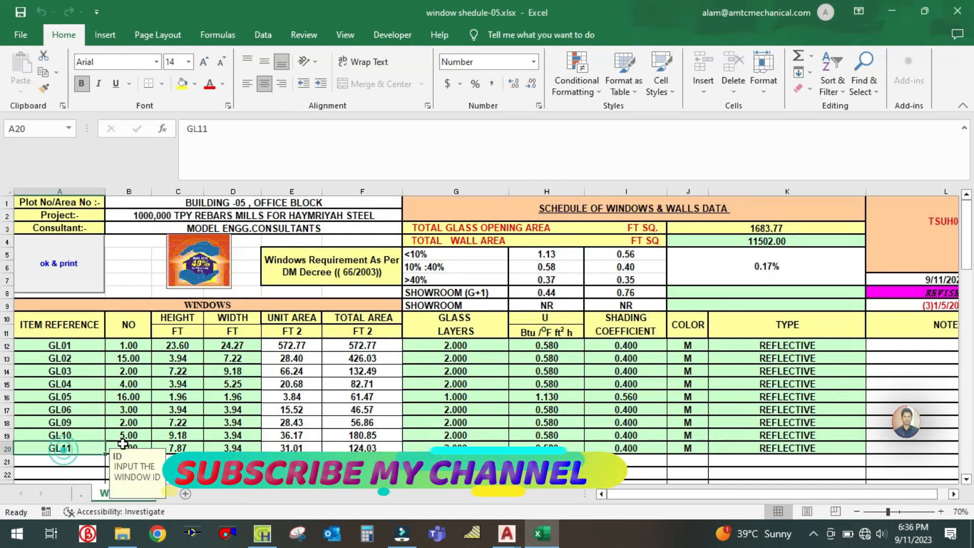
click(178, 448)
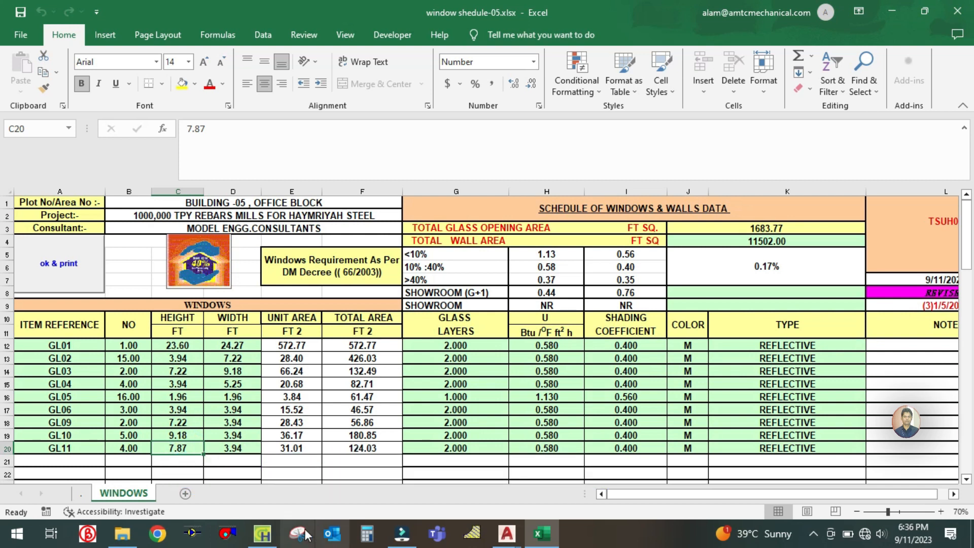
Step: Set GL11's height to 7.87 ft in HAP, recheck it against the Excel schedule, and save the window
click(262, 533)
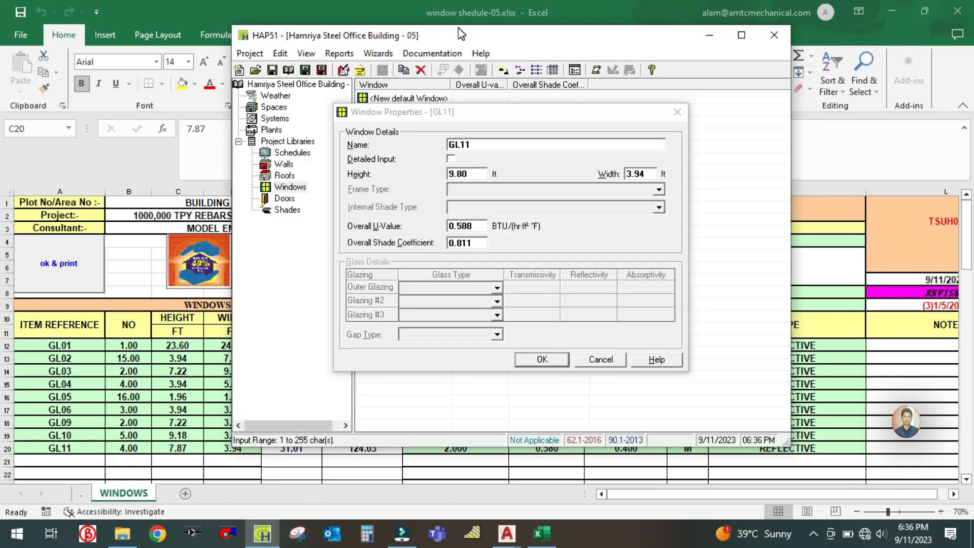
drag(487, 112, 579, 107)
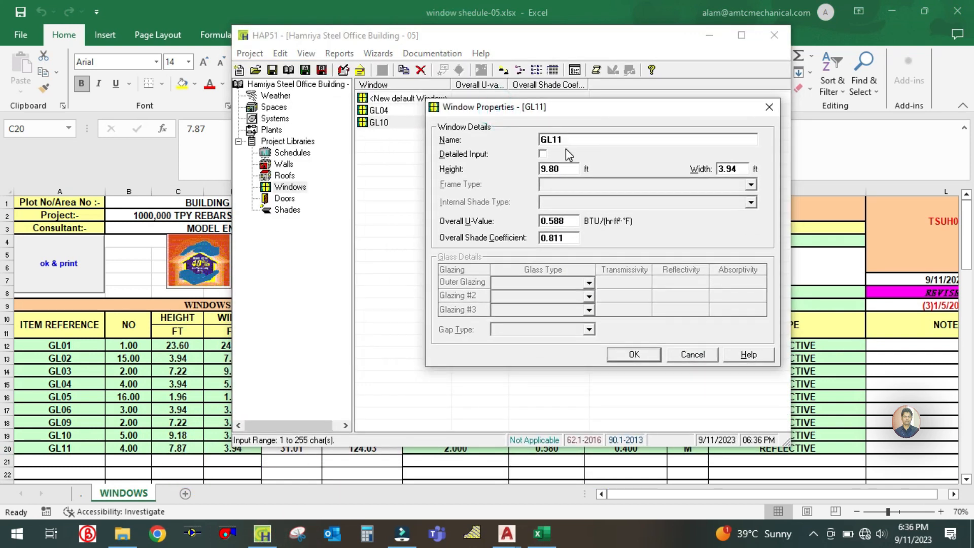
double_click(564, 169)
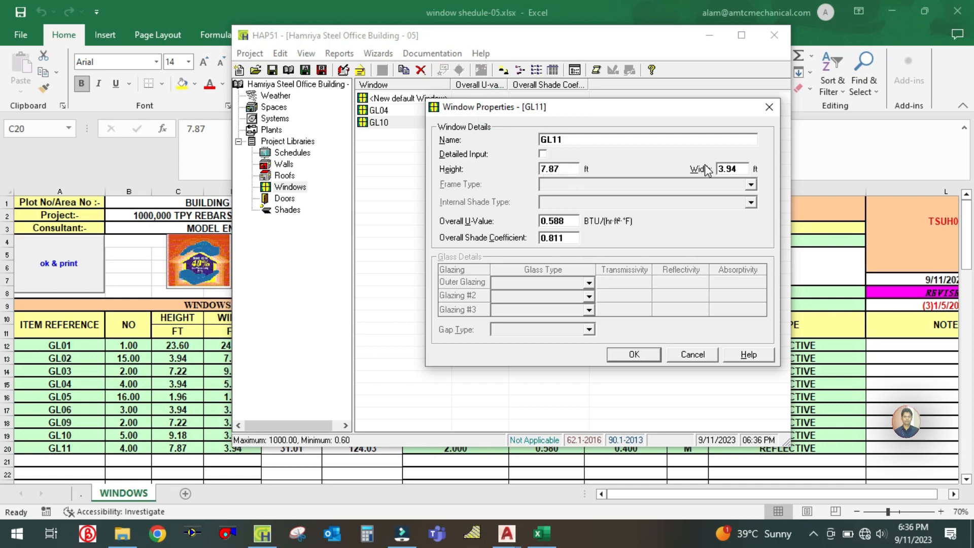
click(174, 415)
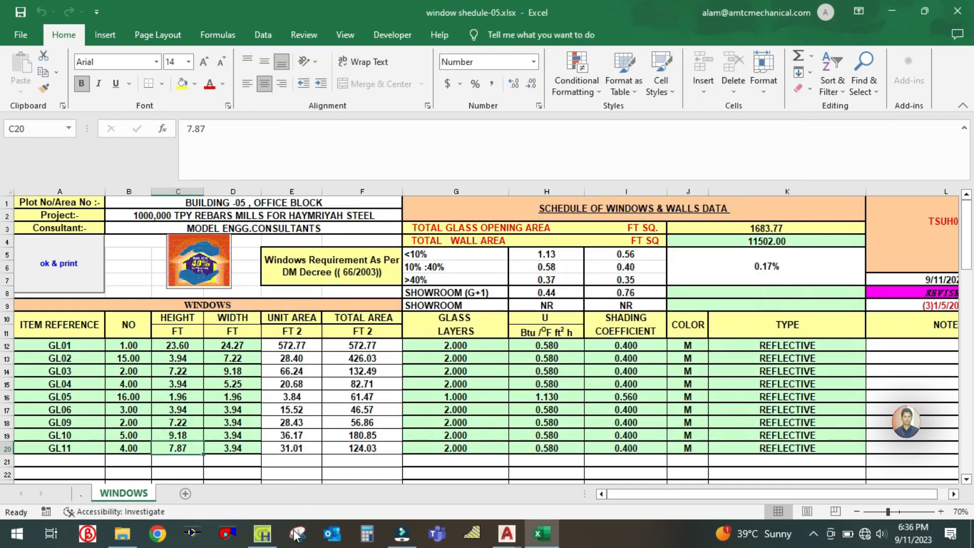
click(262, 534)
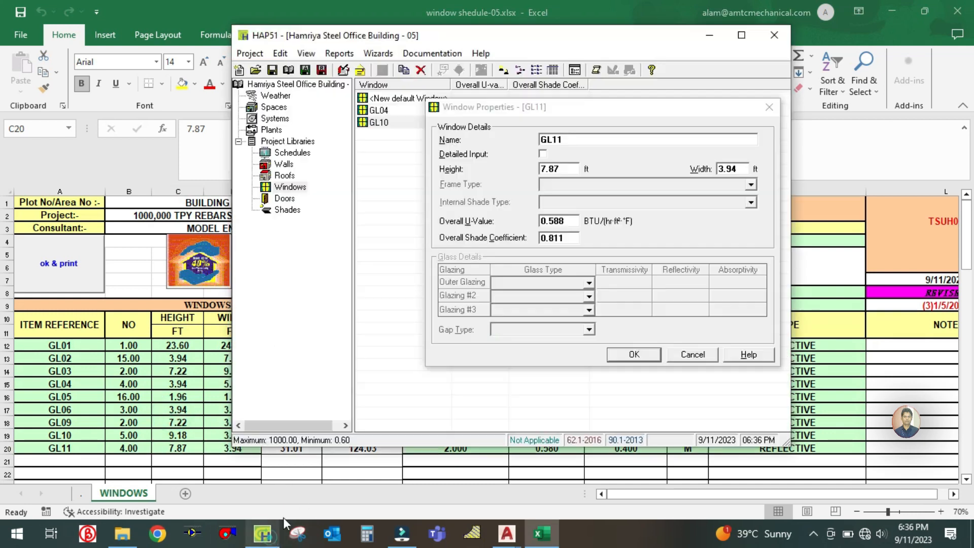
click(634, 355)
Step: Examine the AutoCAD floor plan beyond the reception entrance to identify the next window type needed
click(542, 534)
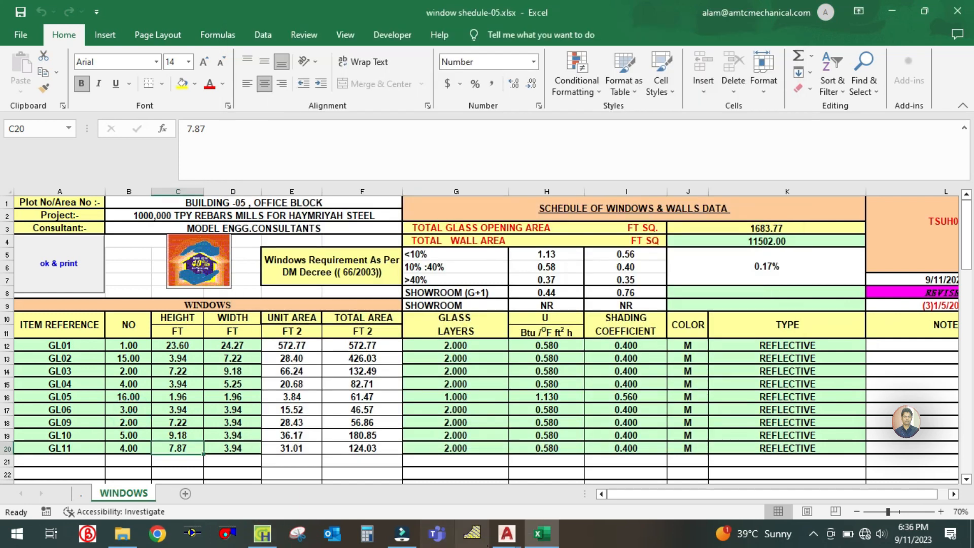
mouse_move(506, 534)
click(206, 451)
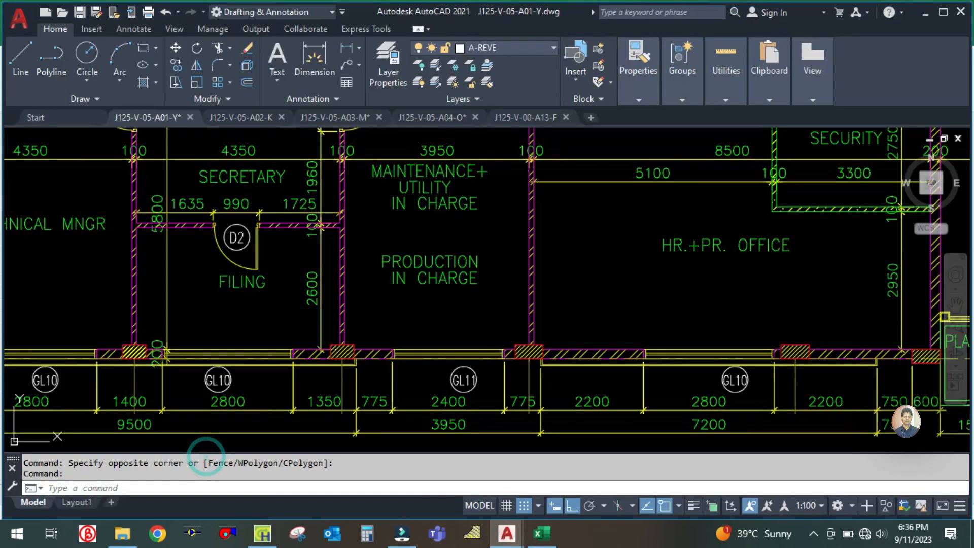
scroll(496, 309, down, 2)
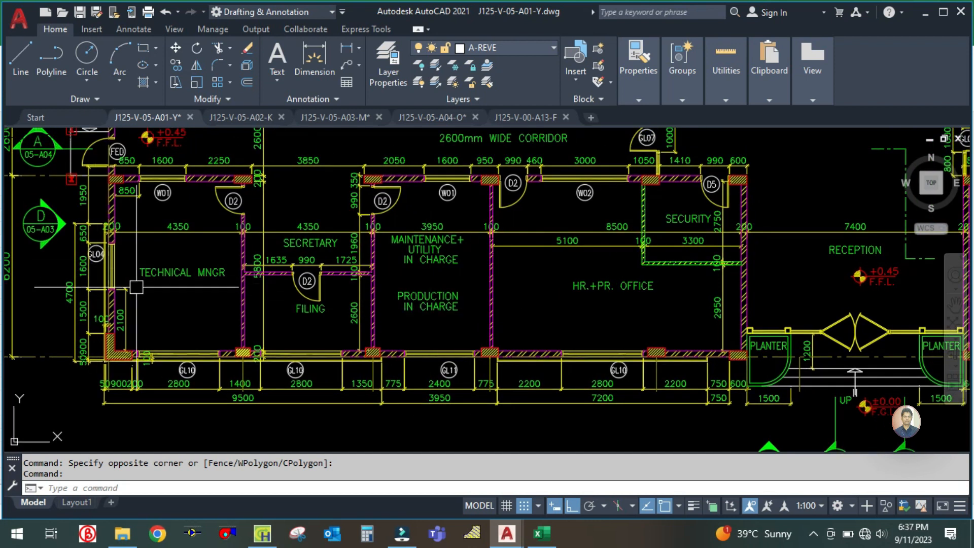
drag(464, 303, 265, 291)
drag(830, 290, 510, 273)
scroll(578, 354, up, 2)
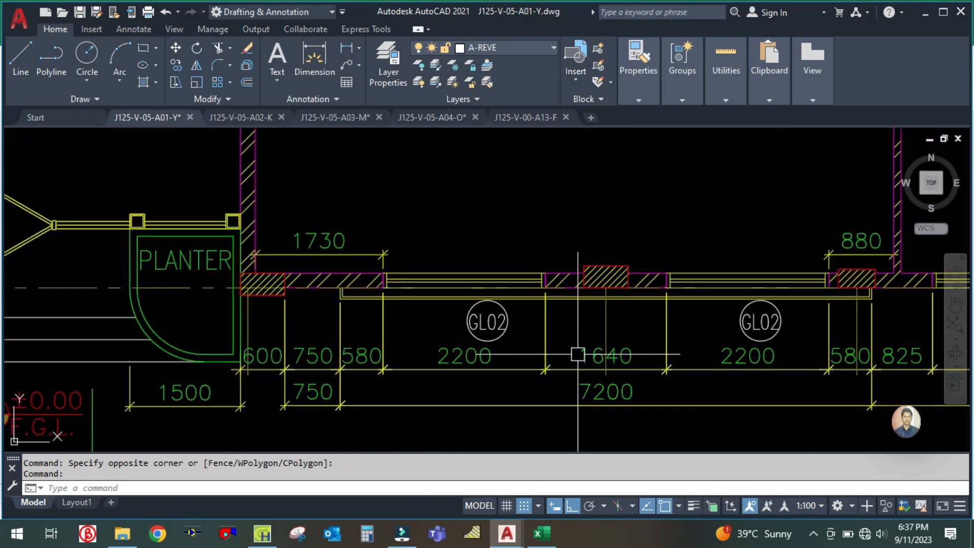
mouse_move(674, 245)
mouse_down()
mouse_move(422, 272)
mouse_move(327, 264)
mouse_up()
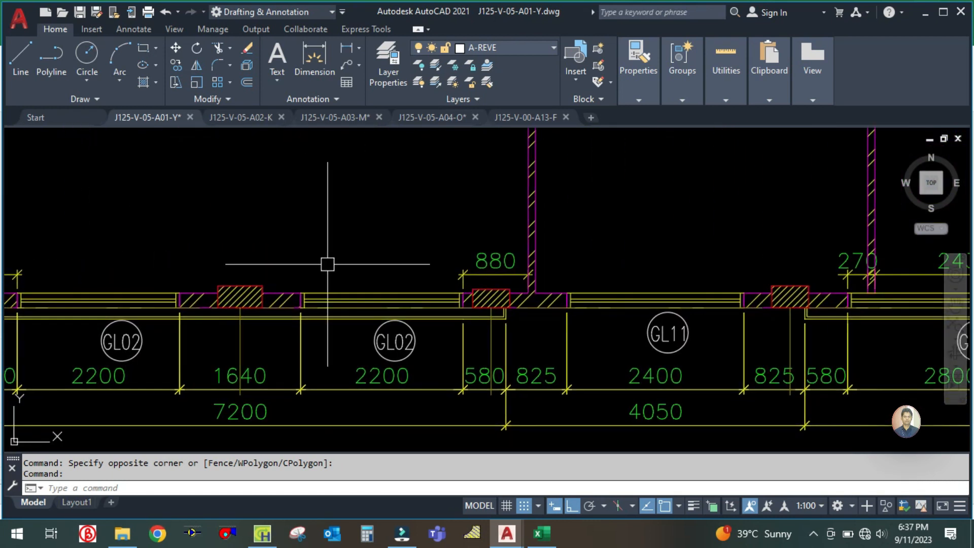
Step: Switch to HAP, duplicate window GL11 in the window library, and rename the copy as GL02
click(263, 533)
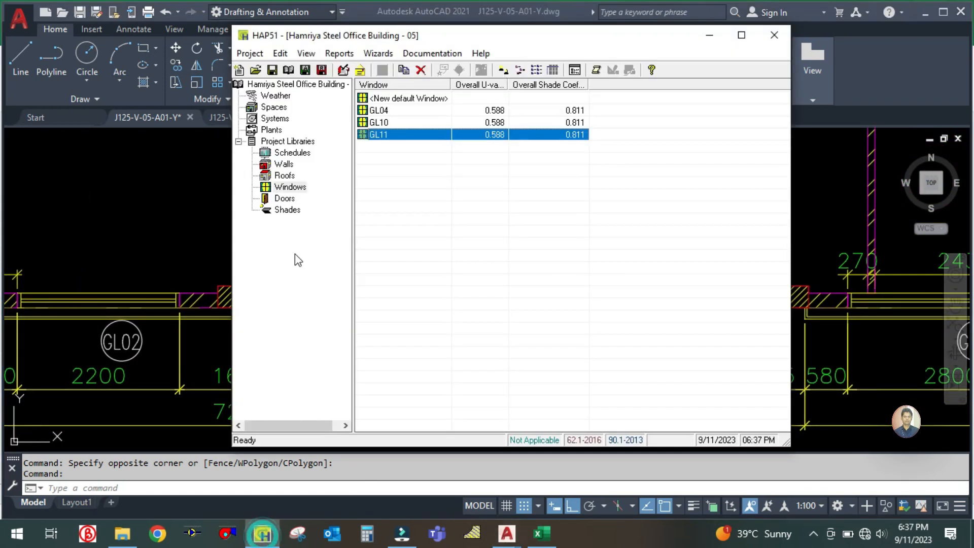
right_click(397, 142)
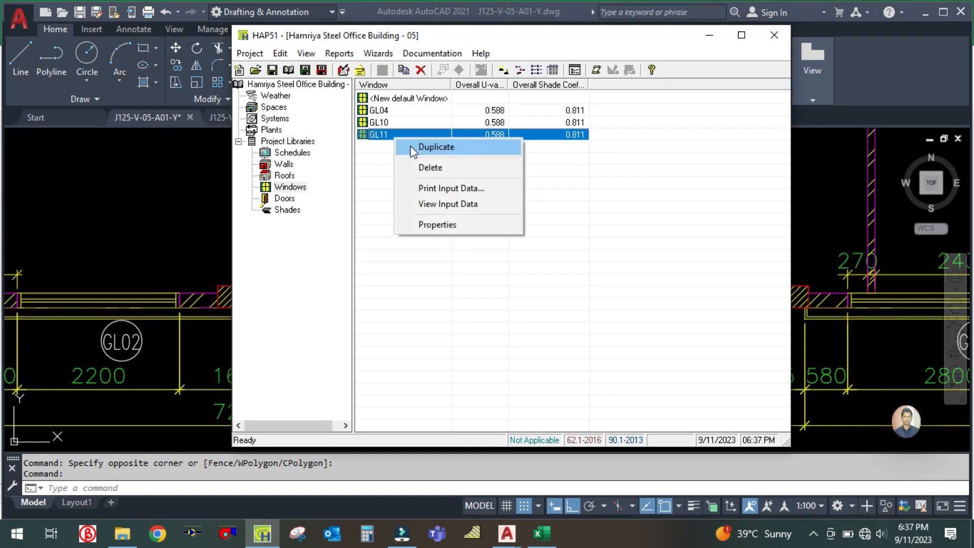
click(408, 146)
click(513, 144)
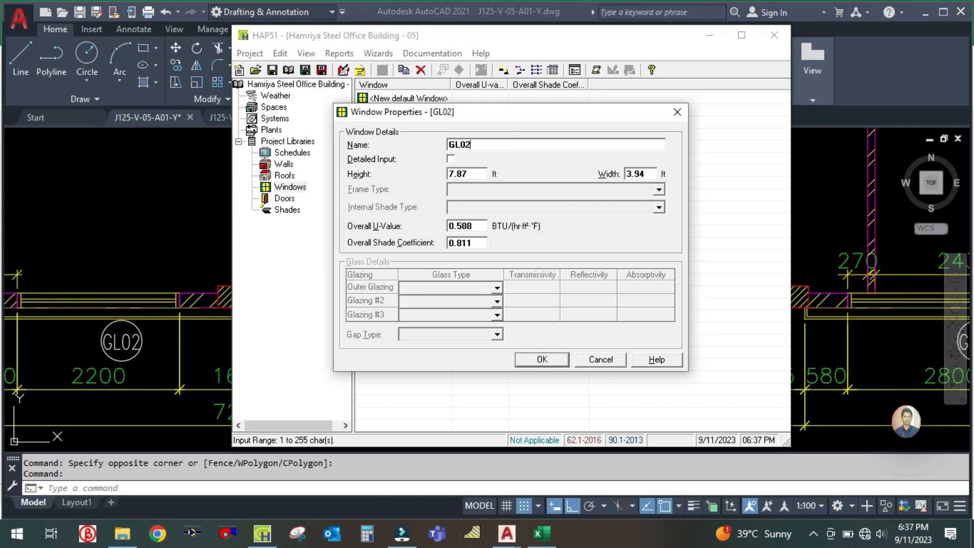
Step: Look up GL02 in the Excel schedule, set its height to 3.94 ft and width to 7.22 ft in HAP, and save the window
click(542, 533)
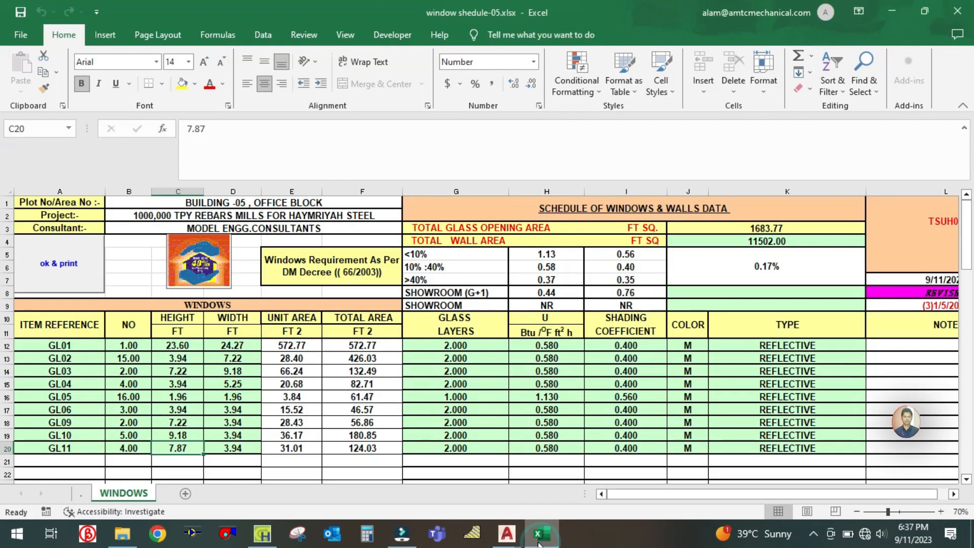
click(187, 361)
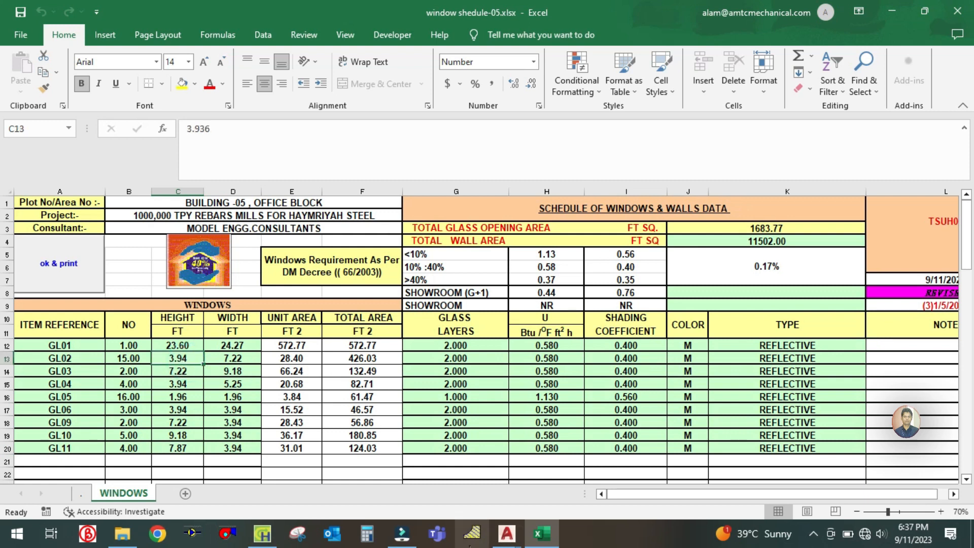
click(262, 534)
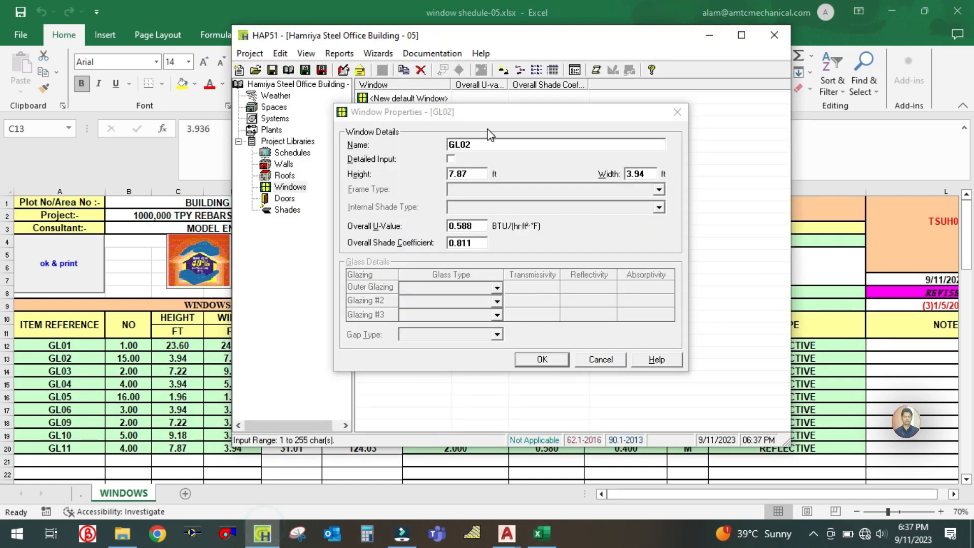
click(480, 177)
text(3.94)
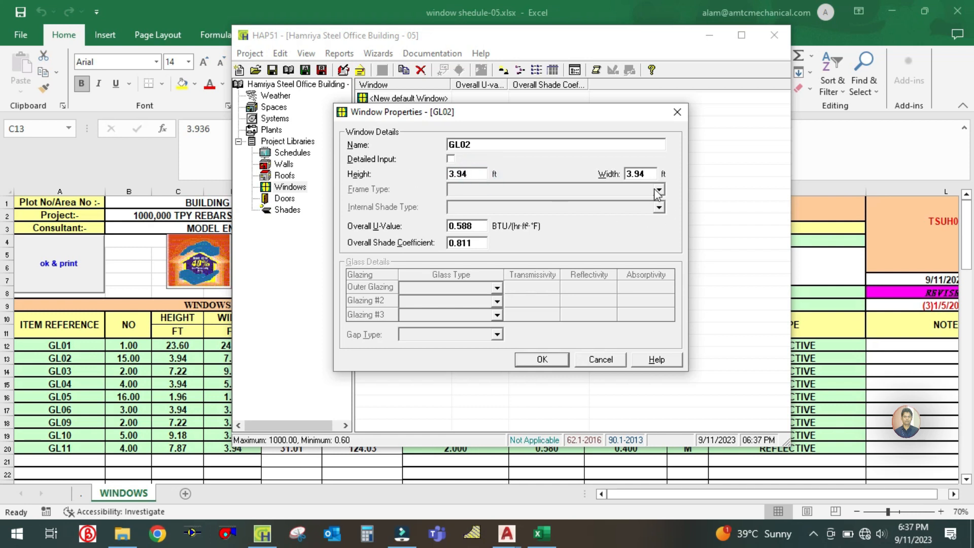
double_click(649, 172)
text(7.22)
click(542, 359)
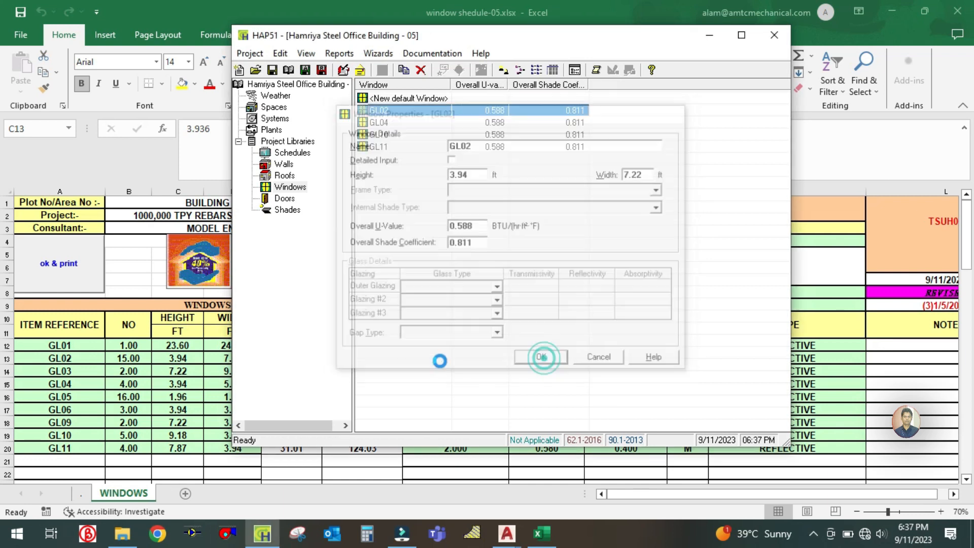
Step: Switch to AutoCAD and examine the window tags around the sales and technical departments and the adjoining corridor
click(160, 363)
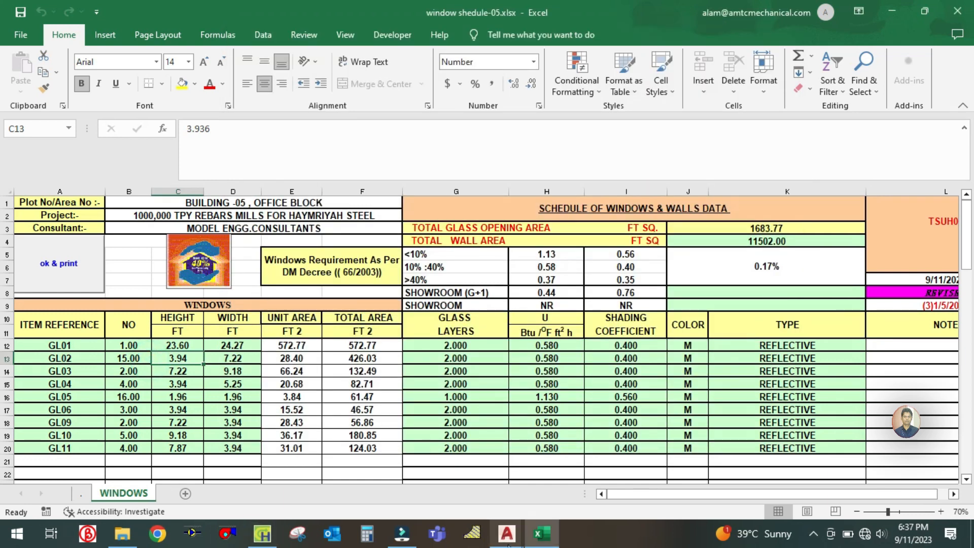
mouse_move(507, 533)
click(189, 472)
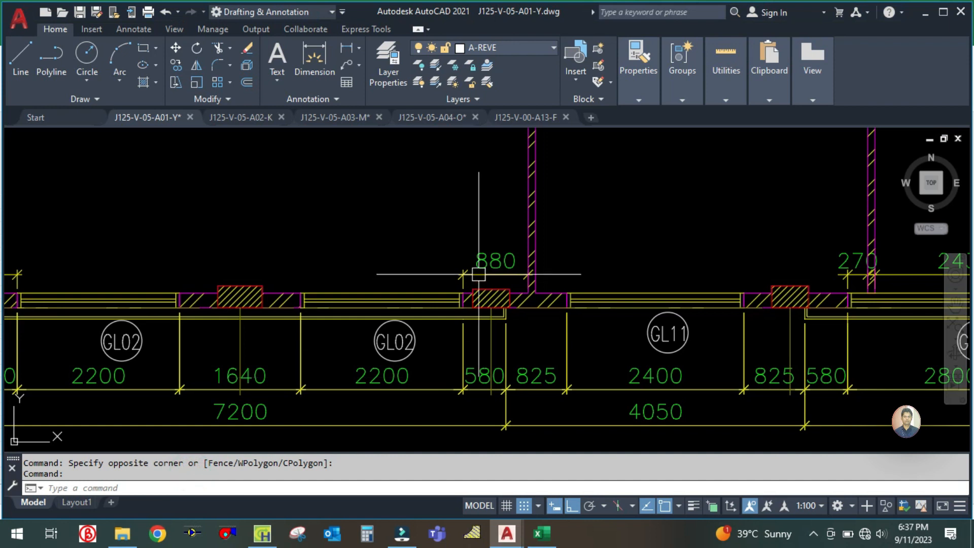
scroll(488, 274, down, 5)
scroll(571, 319, up, 4)
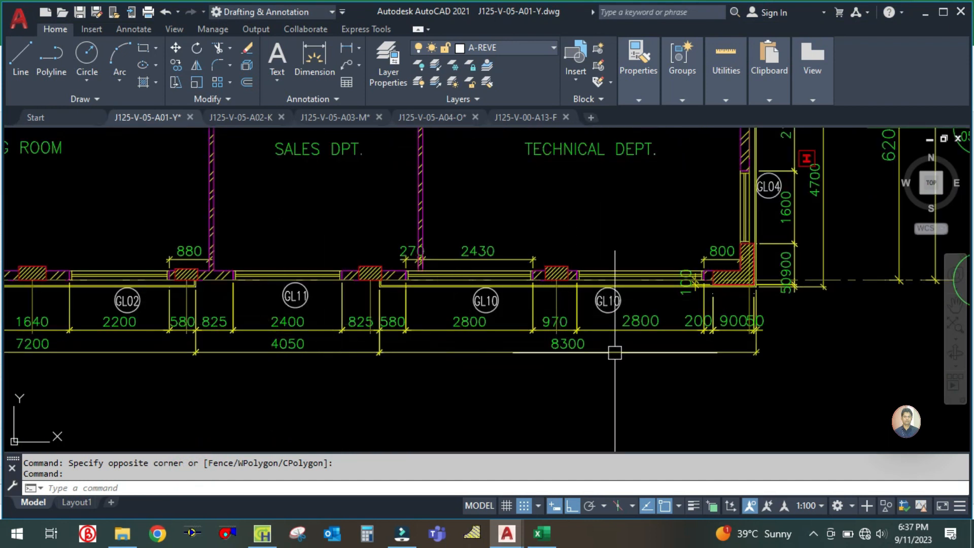
scroll(581, 393, down, 2)
scroll(660, 315, up, 4)
scroll(604, 305, down, 4)
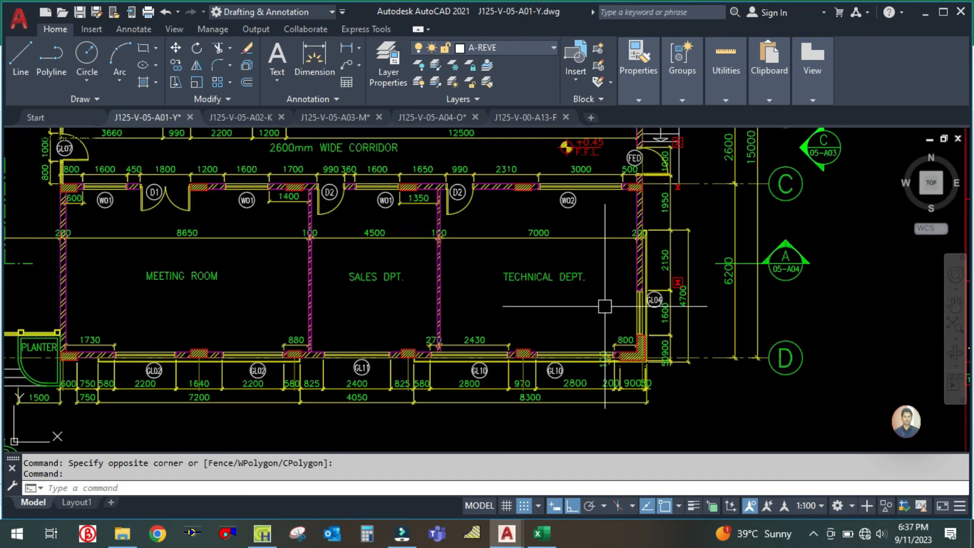
scroll(581, 203, up, 4)
drag(611, 207, 558, 318)
scroll(558, 319, down, 1)
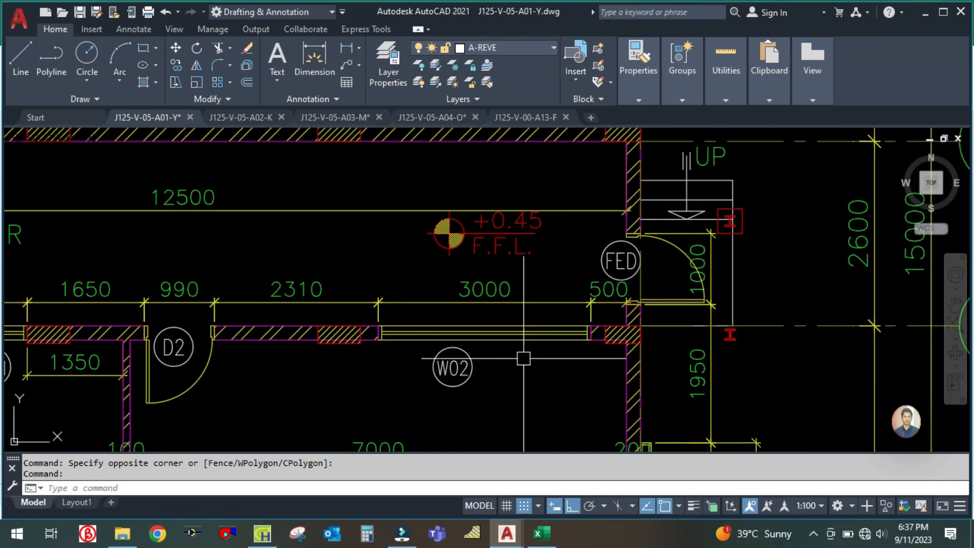
scroll(591, 269, down, 3)
Step: Examine the window tags along the outer wall from the planning room past the toilets to the pantry
drag(561, 188, 588, 392)
scroll(572, 191, up, 3)
scroll(671, 251, down, 4)
scroll(401, 285, down, 3)
scroll(401, 285, up, 7)
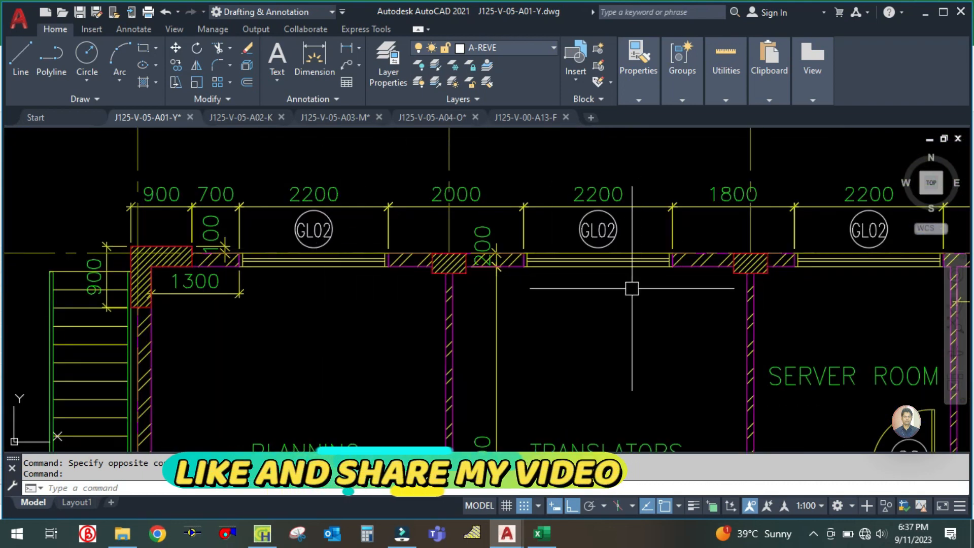
scroll(406, 269, down, 3)
scroll(709, 279, up, 2)
scroll(709, 279, up, 2)
drag(718, 278, 333, 245)
scroll(365, 236, down, 2)
scroll(659, 211, up, 1)
scroll(634, 219, down, 4)
scroll(422, 250, up, 6)
scroll(426, 251, down, 4)
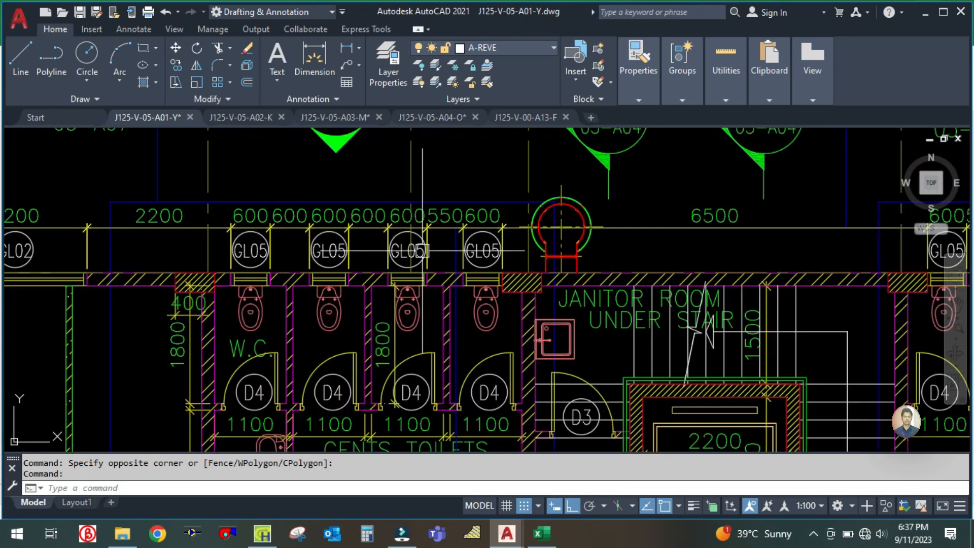
scroll(715, 269, up, 3)
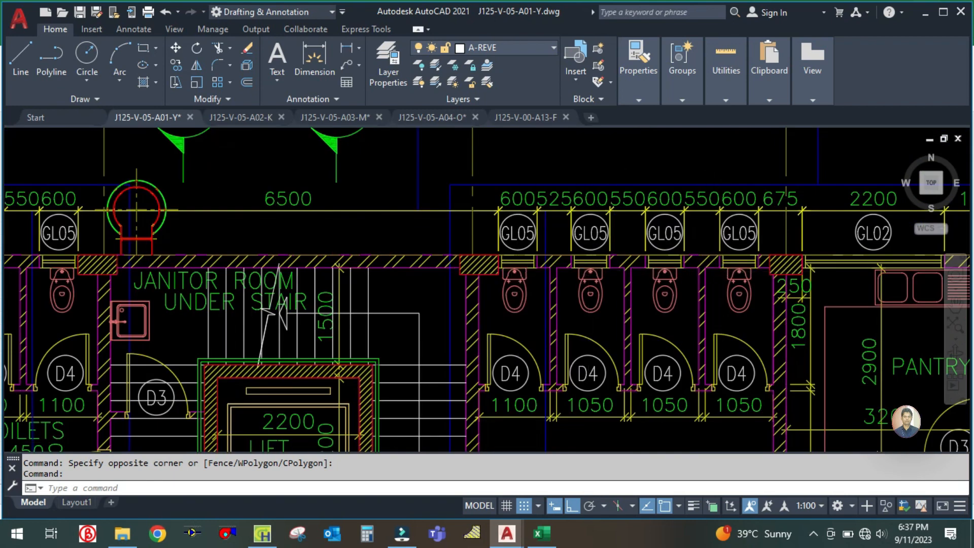
scroll(589, 269, down, 4)
scroll(756, 269, up, 4)
drag(751, 305, 571, 319)
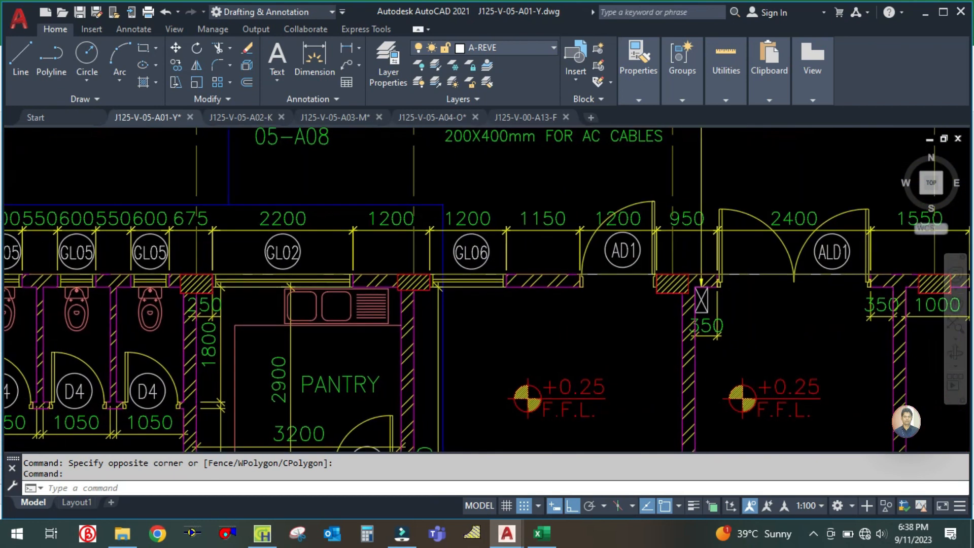
Step: Switch to HAP, duplicate window GL11 in the window library, and rename the copy as GL05
click(267, 540)
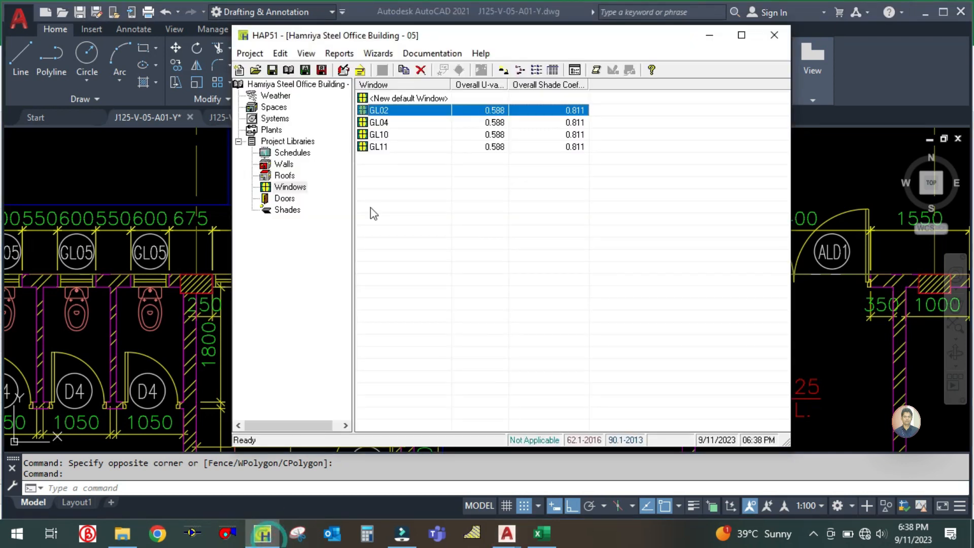
click(396, 147)
right_click(398, 148)
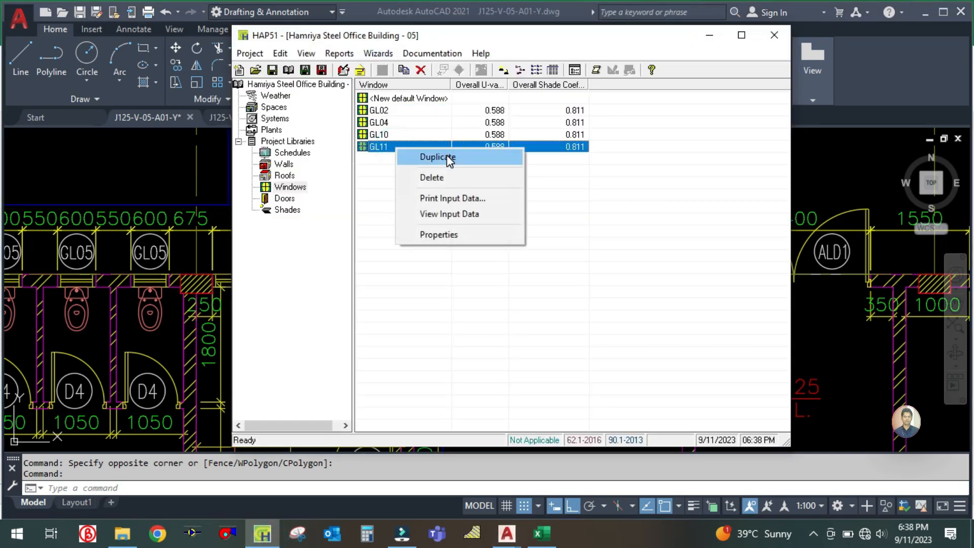
click(446, 155)
click(495, 144)
key(BackSpace)
key(BackSpace)
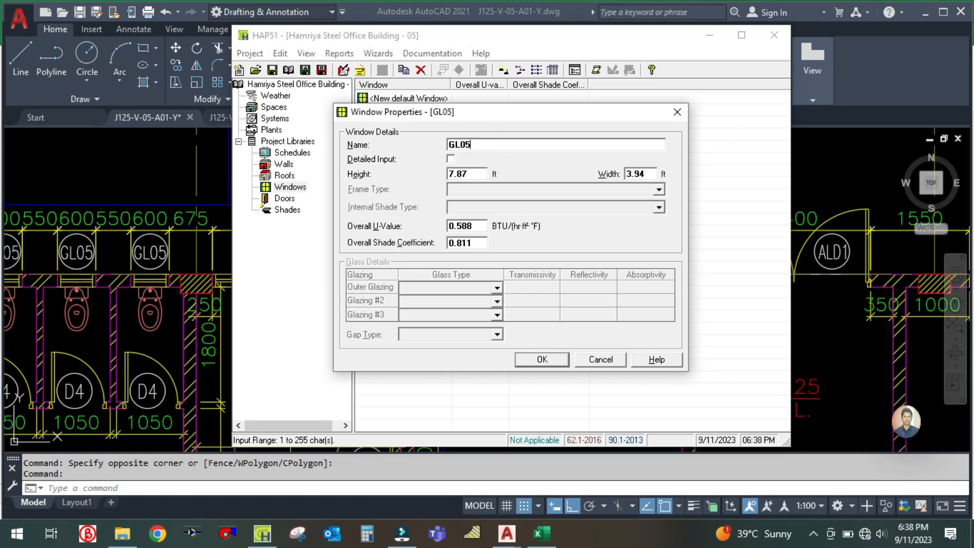
Step: Look up GL05 in the Excel schedule, set its height and width to 1.96 ft in HAP, and save the window
click(542, 533)
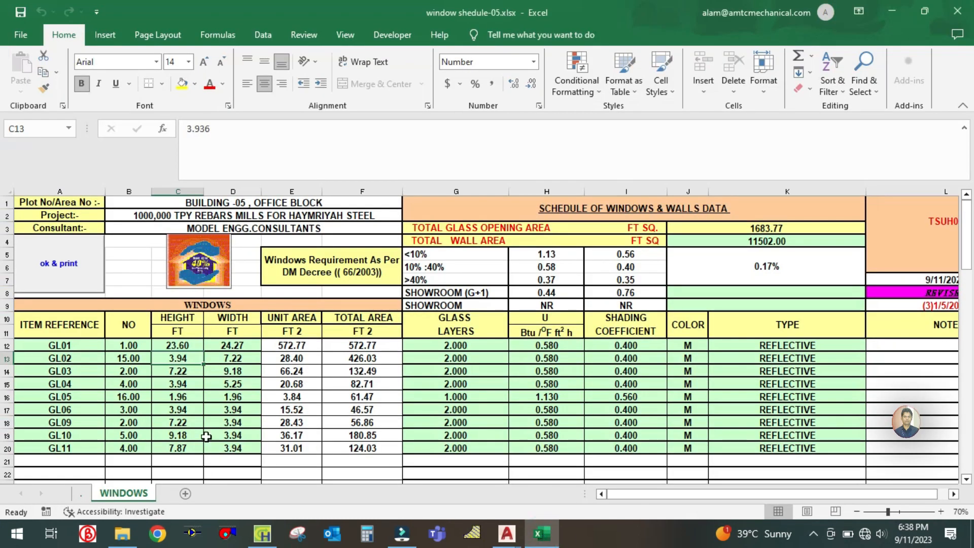
click(174, 394)
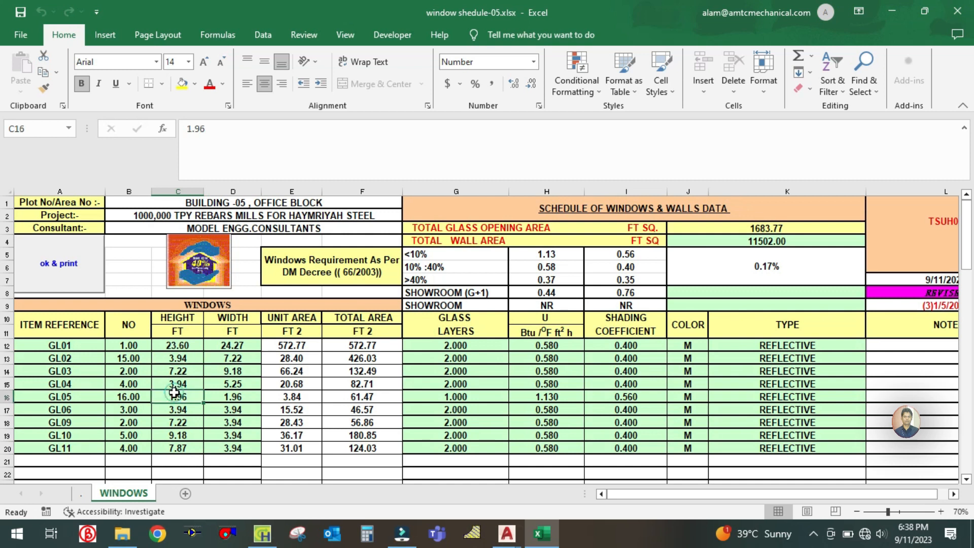
click(262, 533)
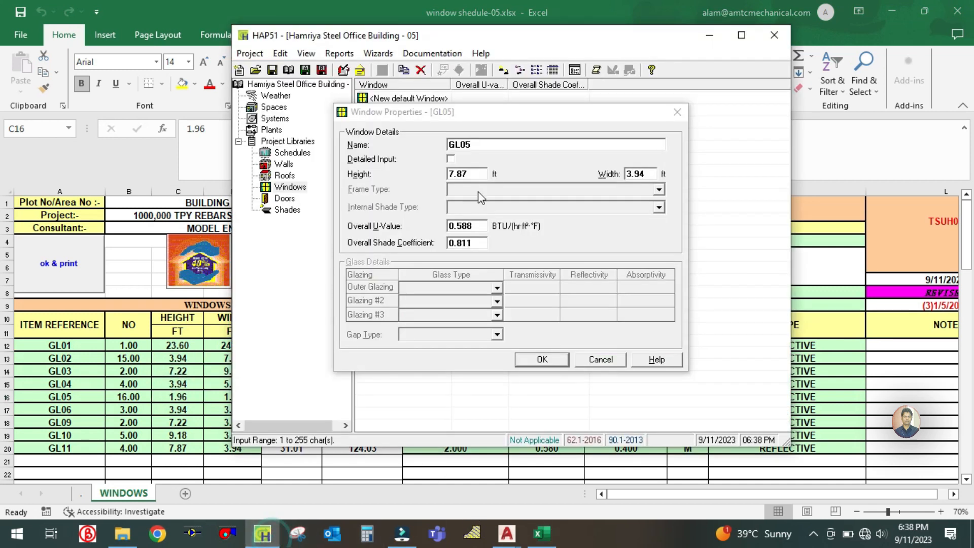
click(479, 173)
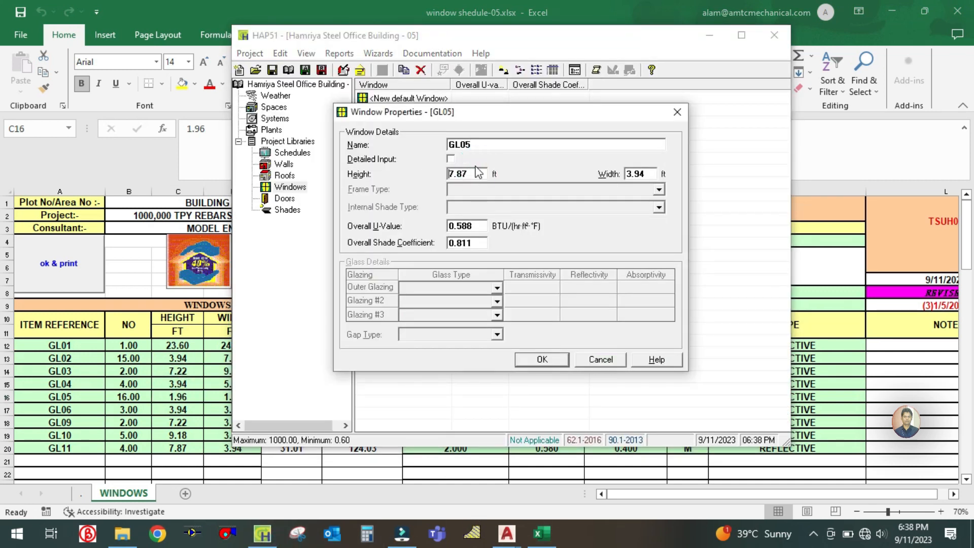
double_click(473, 173)
text(1.96)
double_click(641, 173)
text(1)
click(547, 358)
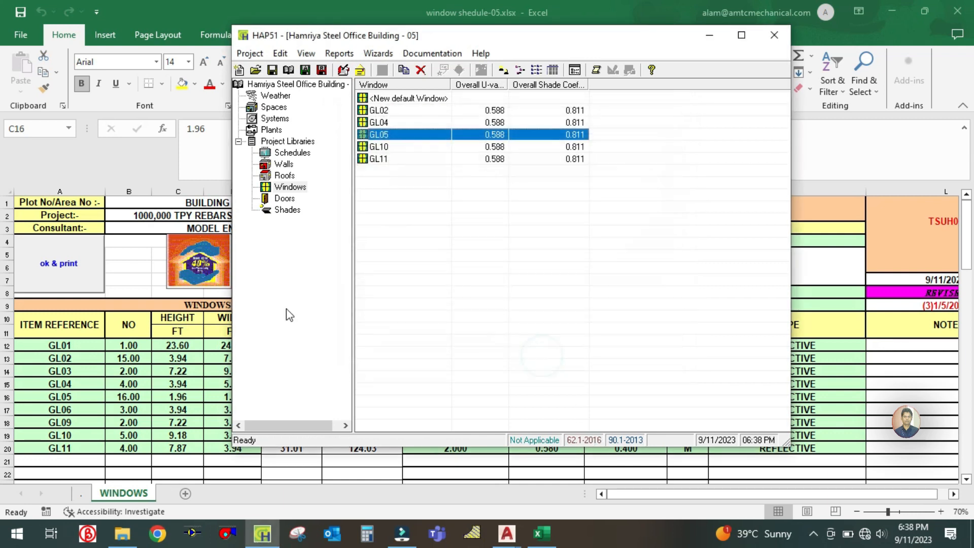
Step: Duplicate window GL11 in the HAP window library and rename the copy as GL06
right_click(384, 159)
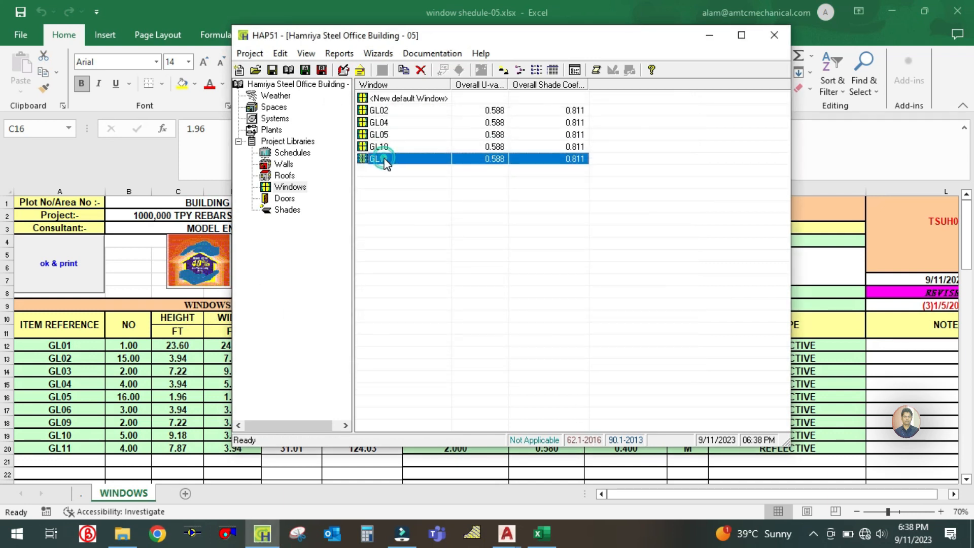
click(412, 171)
click(504, 144)
key(BackSpace)
key(BackSpace)
key(BackSpace)
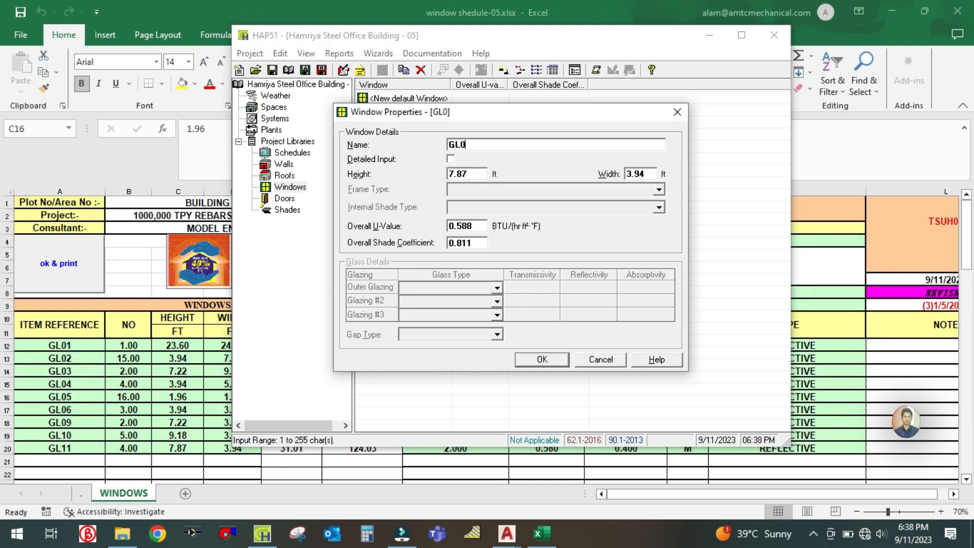
Step: Look up GL06 in the Excel schedule, set its height to 3.94 ft in HAP, and save the window
click(209, 417)
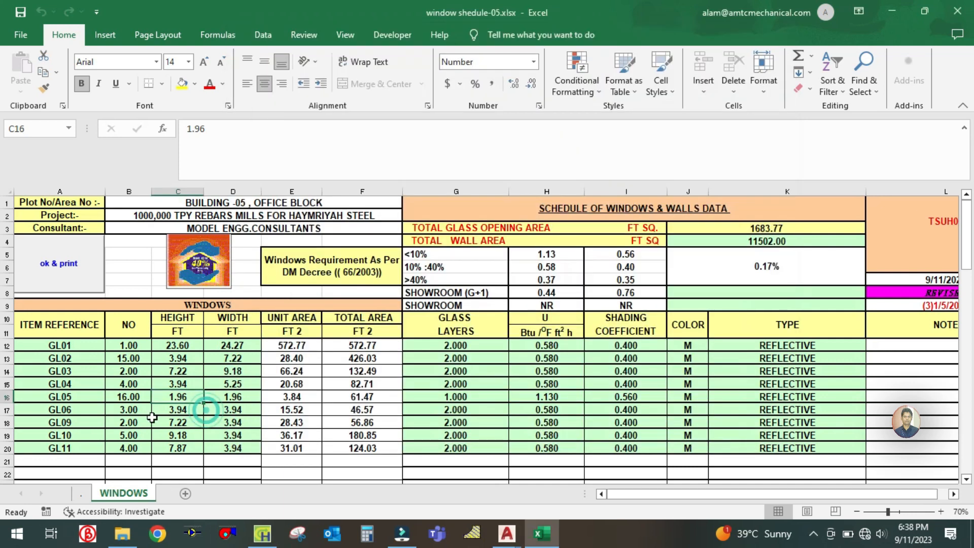
click(180, 408)
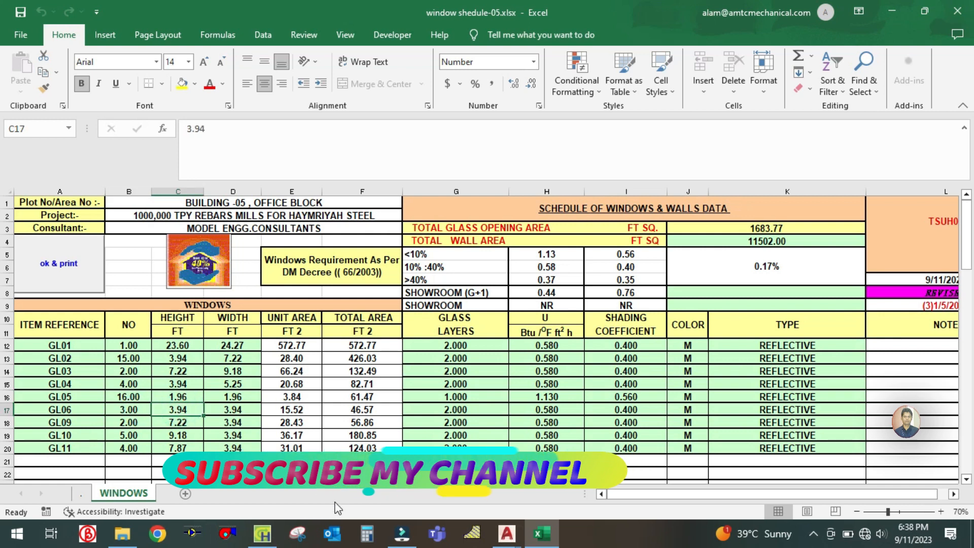
click(262, 533)
double_click(478, 174)
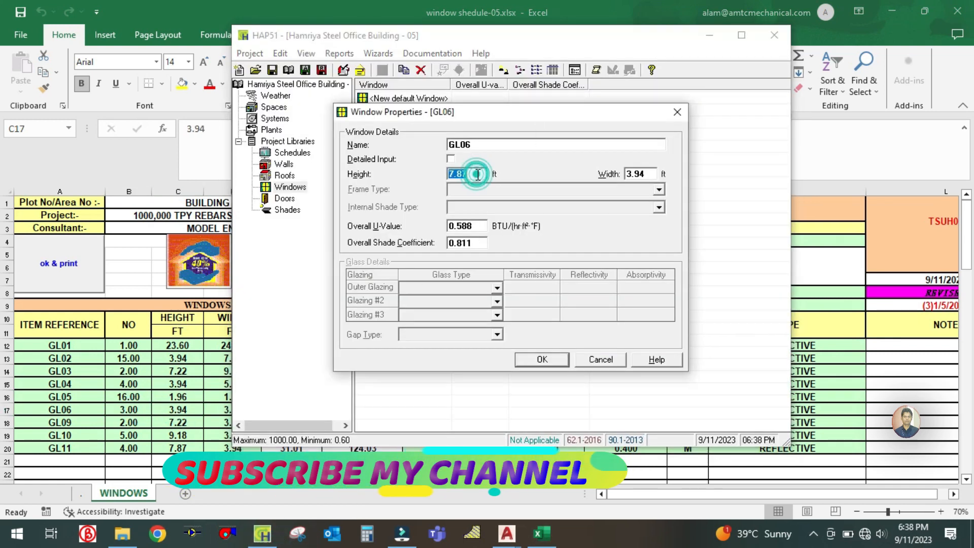
text(3.94)
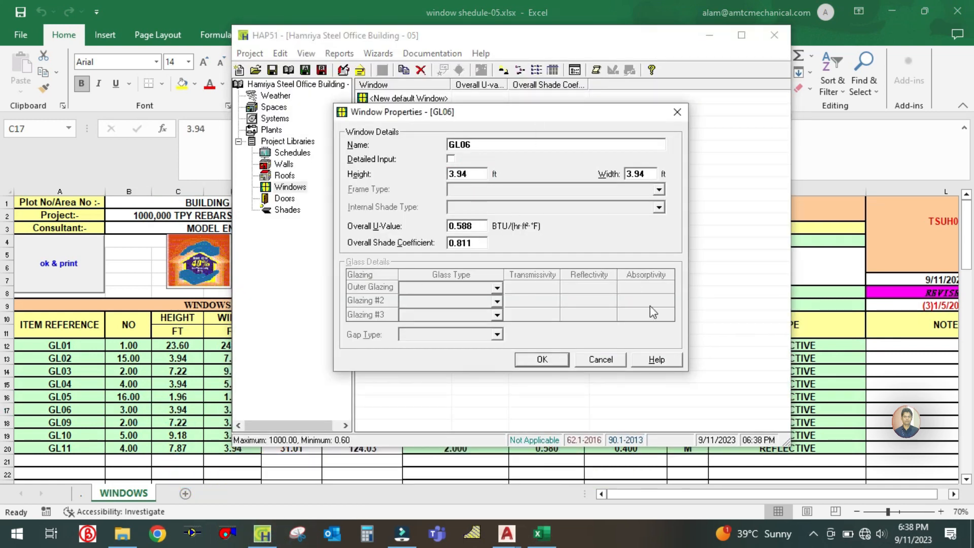
click(543, 362)
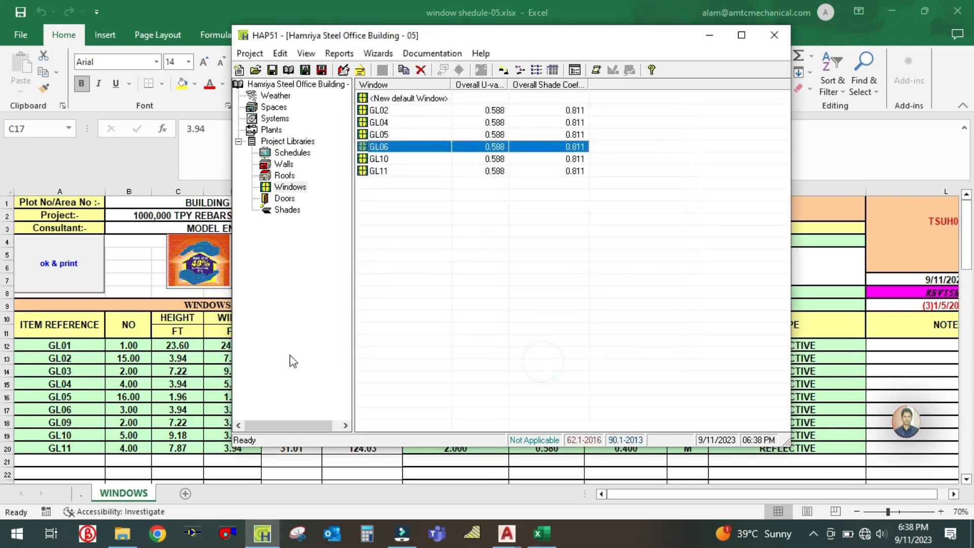
Step: Check the next window type in the Excel schedule, duplicate window GL11 in HAP, and rename the copy as GL01
click(164, 405)
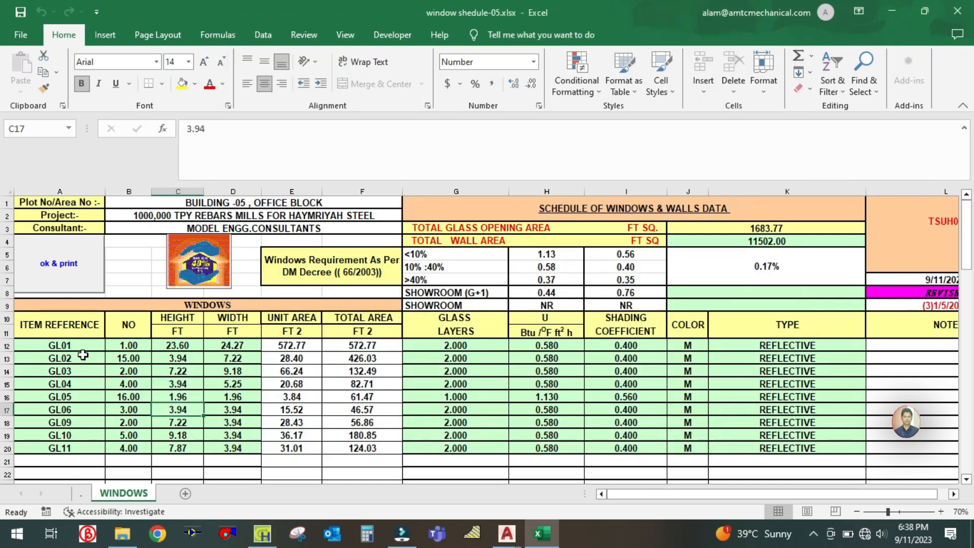
click(272, 541)
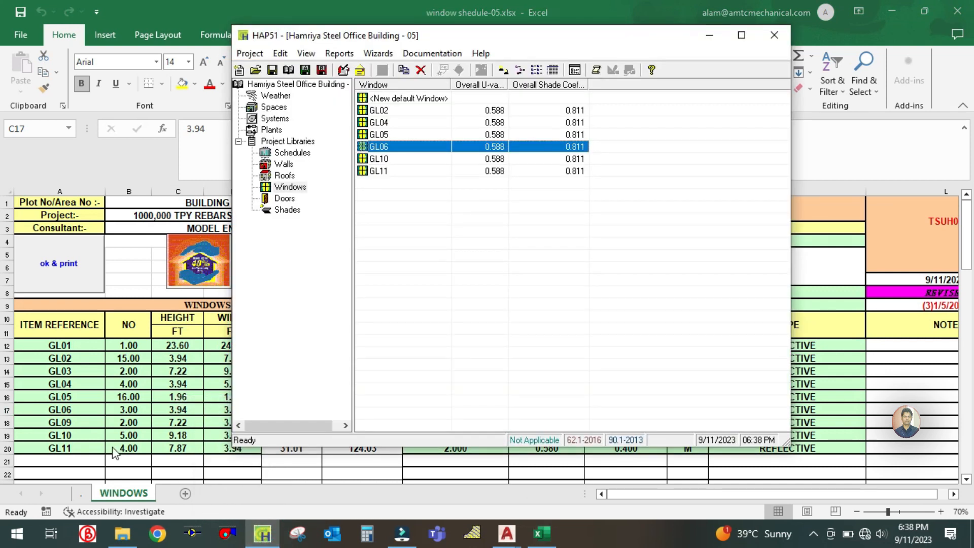
click(383, 170)
right_click(383, 169)
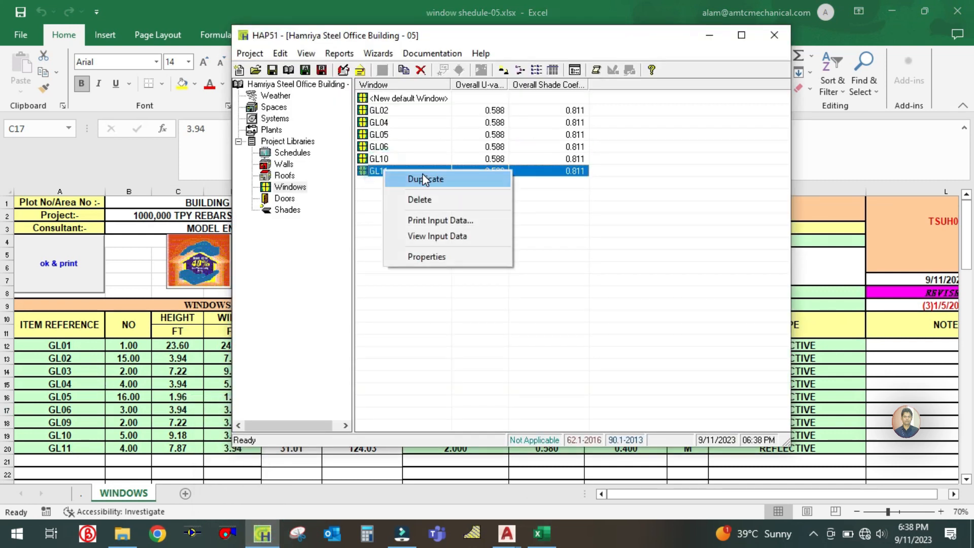
click(418, 176)
click(517, 144)
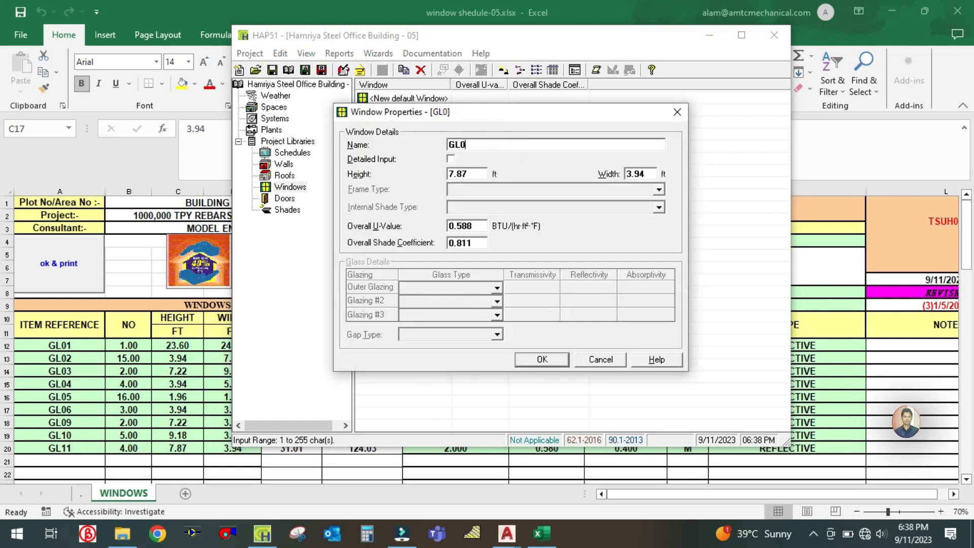
Step: Look up GL01 in the Excel schedule, set its height to 23.6 ft and width to 24.27 ft in HAP, and save the window
click(90, 391)
click(190, 345)
click(236, 346)
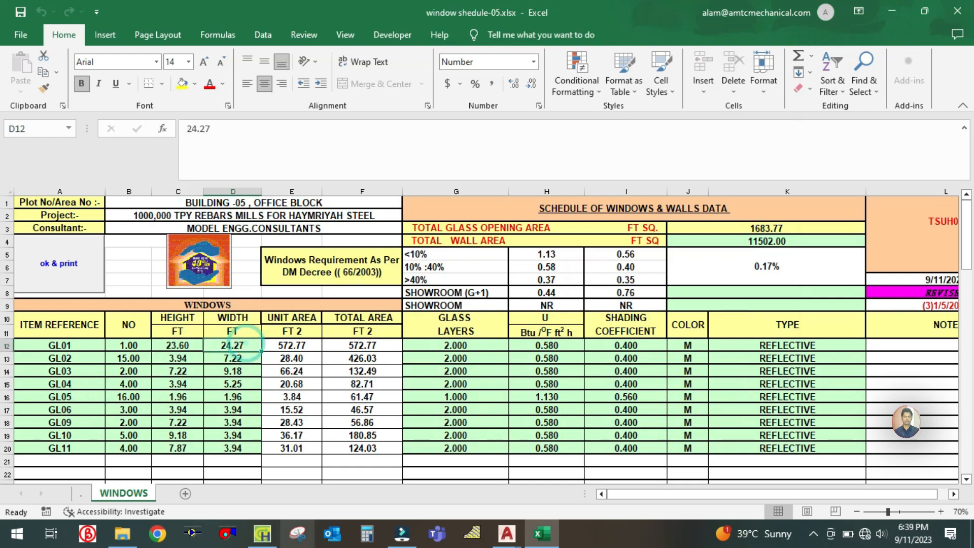
click(262, 534)
double_click(482, 171)
text(23.6)
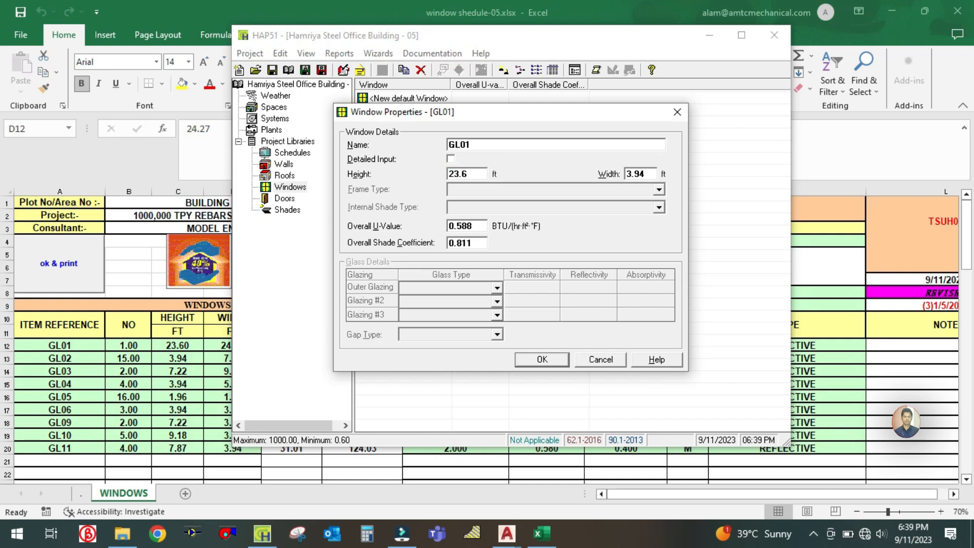
double_click(644, 175)
click(542, 359)
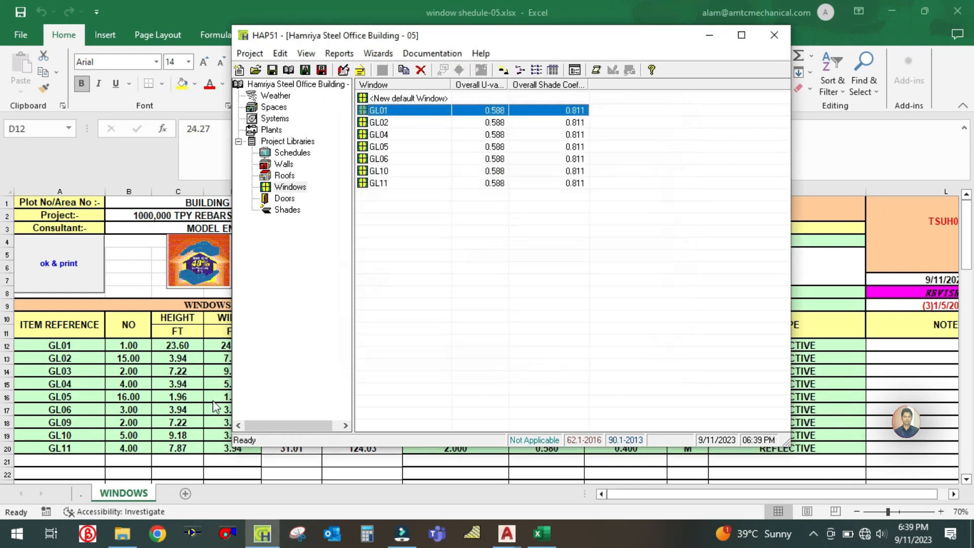
Step: Check the schedule for the next missing type, duplicate window GL11 in HAP, and rename the copy as GL03
key(alt+Tab)
click(263, 533)
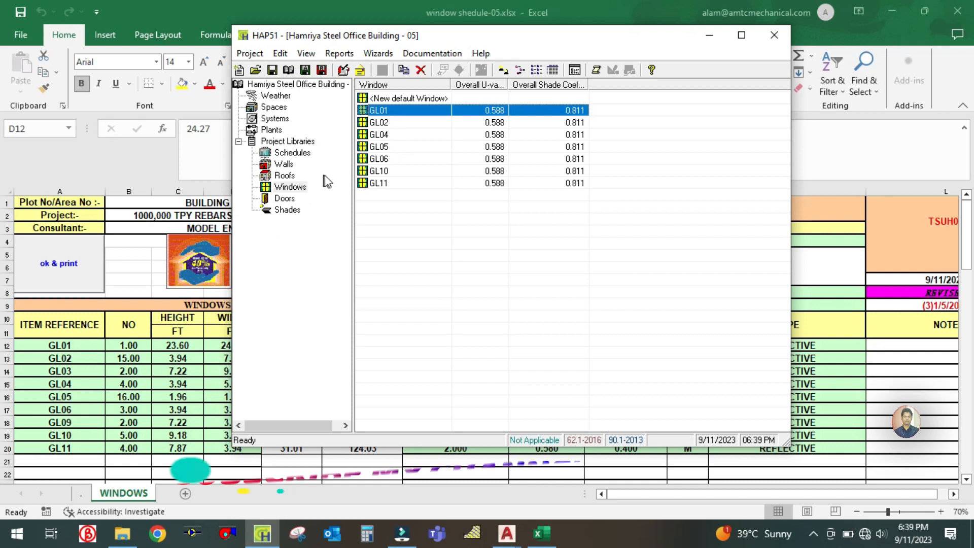
click(381, 184)
right_click(381, 183)
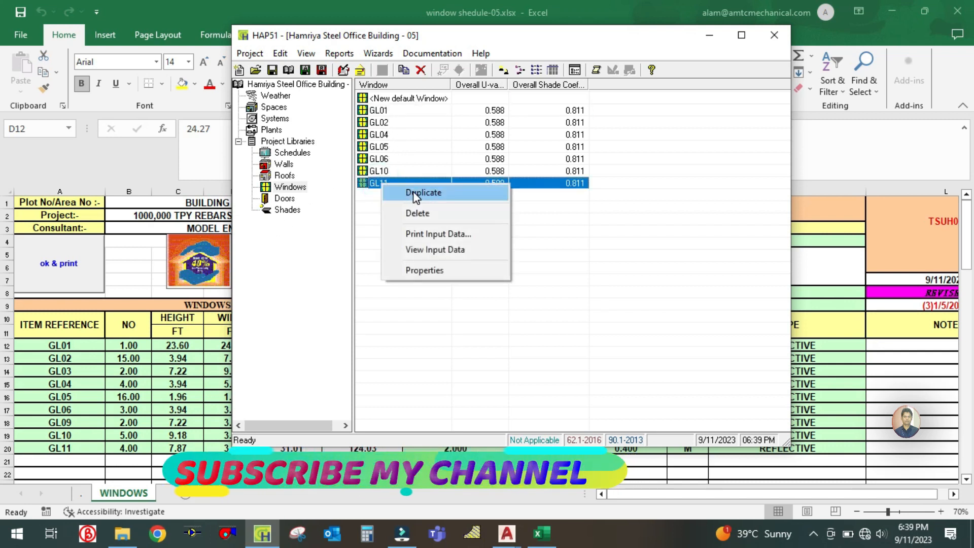
click(413, 191)
click(507, 145)
key(BackSpace)
key(BackSpace)
key(BackSpace)
key(BackSpace)
key(BackSpace)
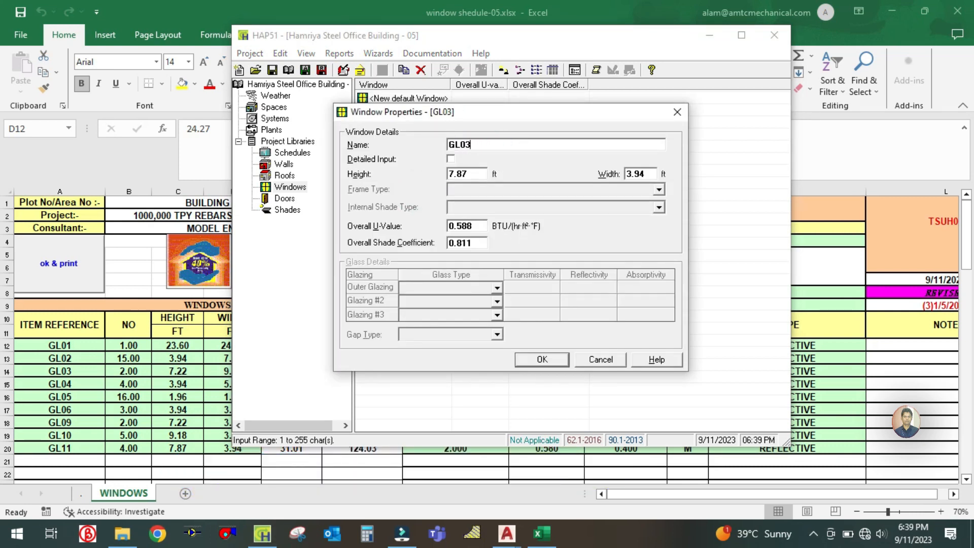
Step: Look up GL03 in the Excel schedule, set its height to 7.22 ft and width to 9.18 ft in HAP, and save the window
click(182, 372)
click(264, 533)
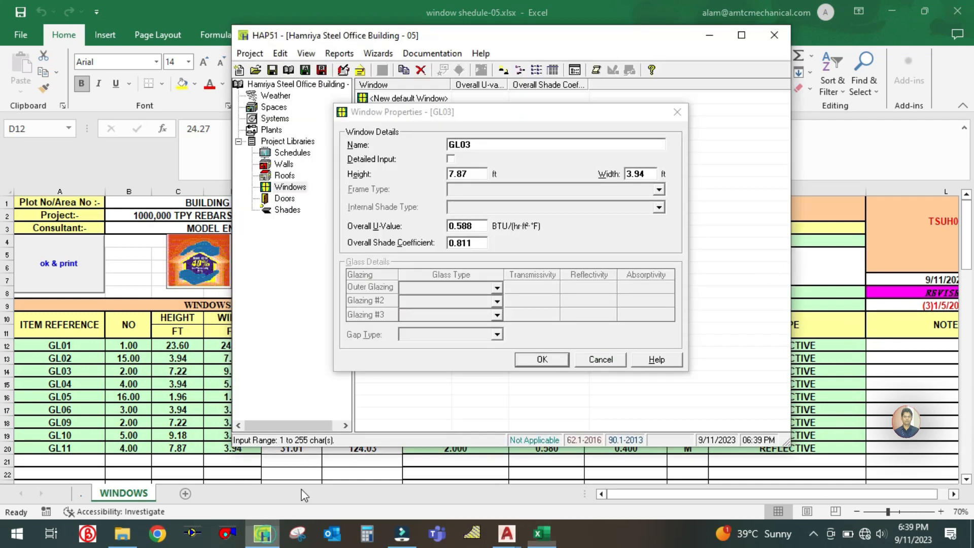
double_click(473, 171)
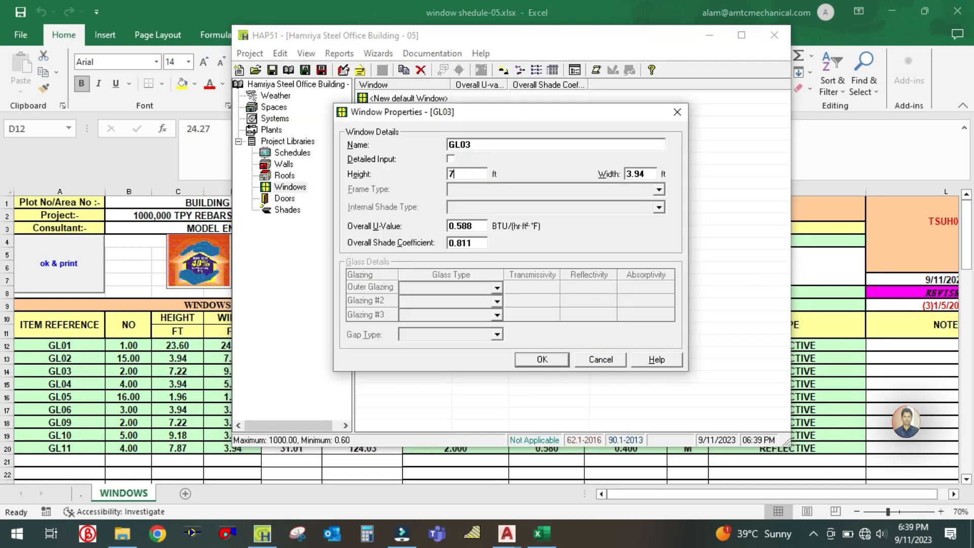
double_click(650, 175)
text(9.18)
click(542, 360)
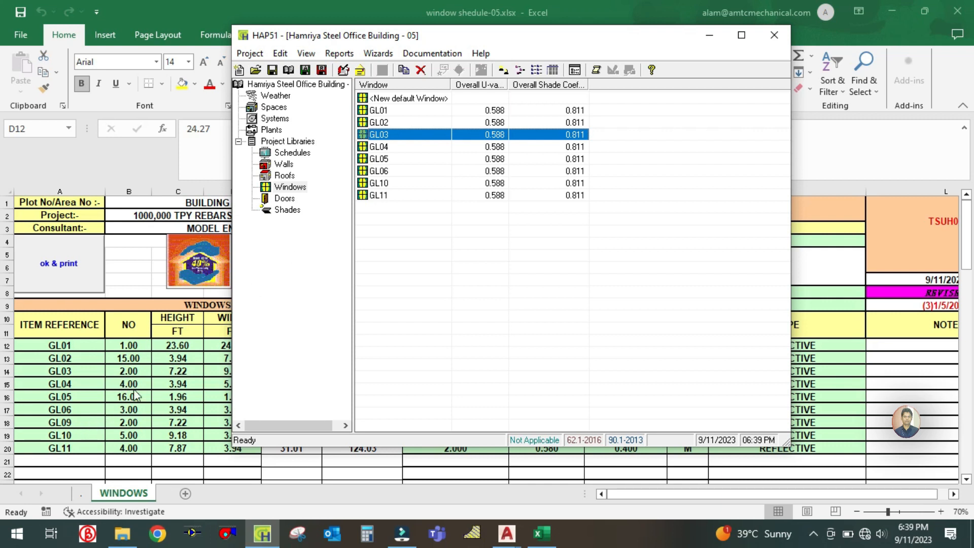
Step: Duplicate window GL11 in the HAP window library and rename the copy as GL09
click(397, 196)
right_click(396, 192)
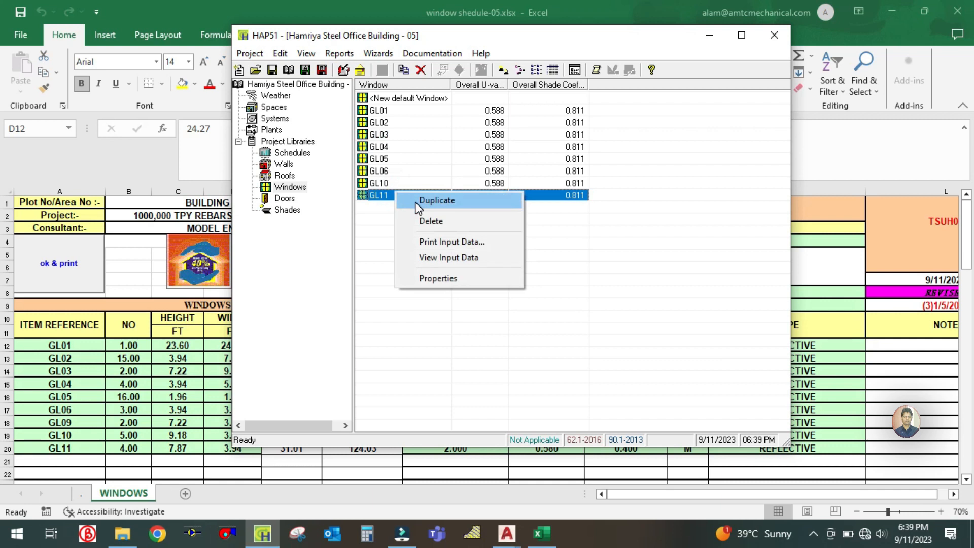
click(431, 198)
click(501, 143)
key(BackSpace)
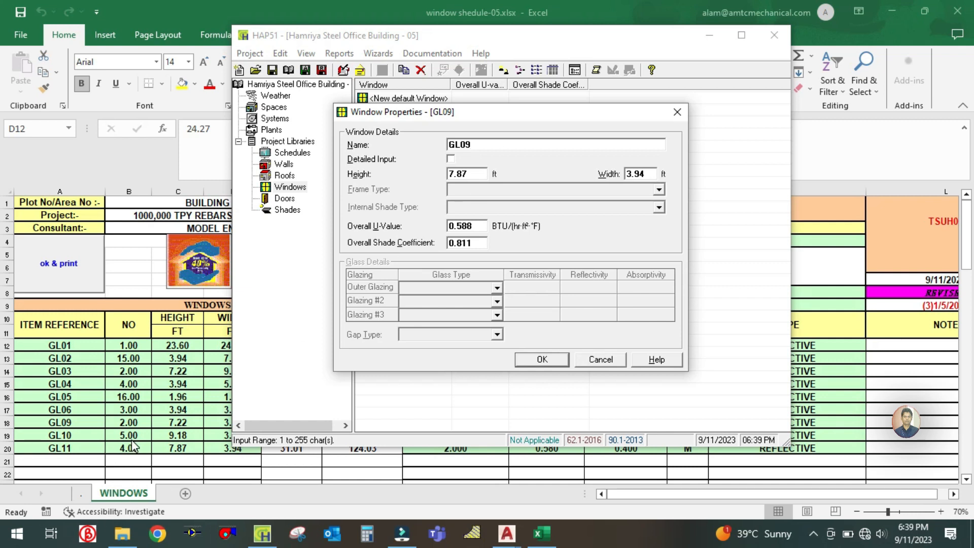
Step: Set the GL09 window's height to 9.18 ft, check its width against the Excel schedule, and save the window in HAP
double_click(473, 173)
text(9)
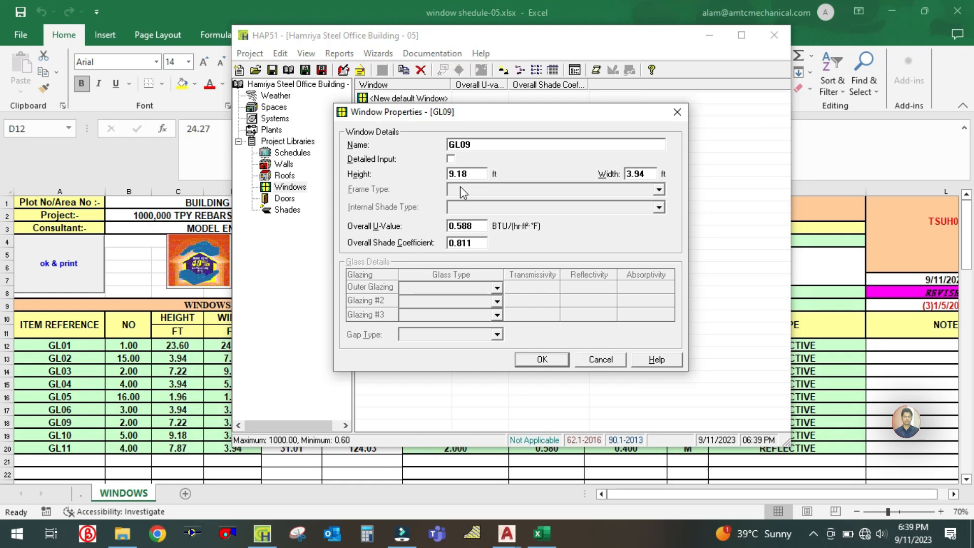
key(alt+Tab)
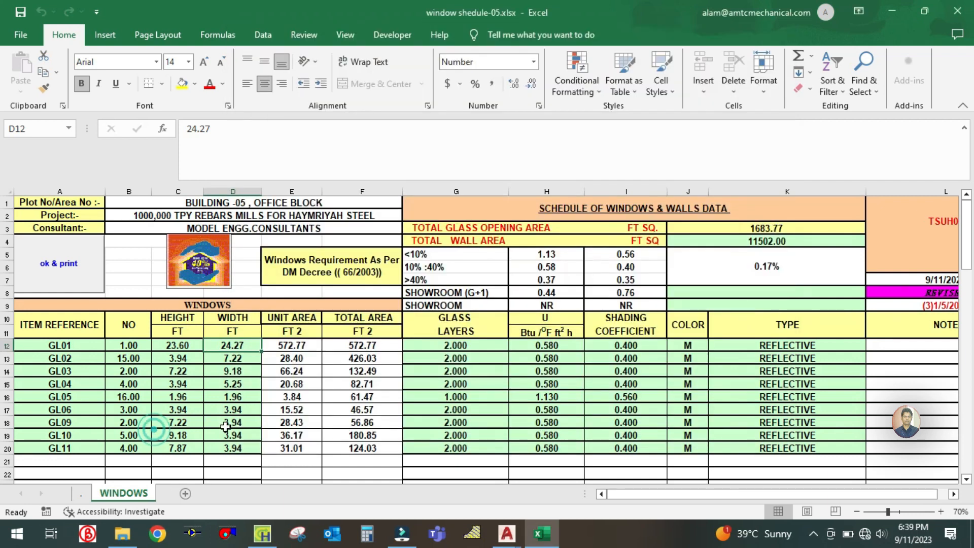
click(262, 533)
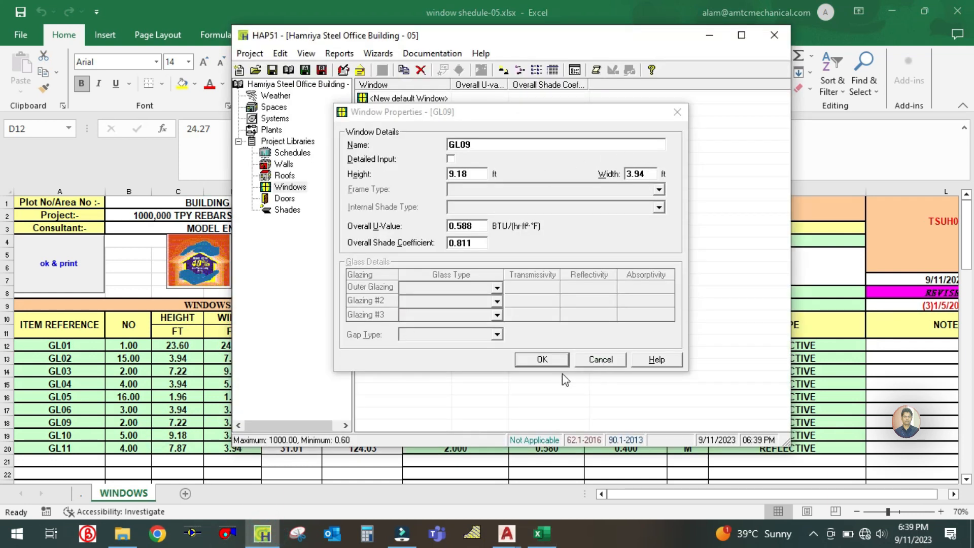
click(545, 360)
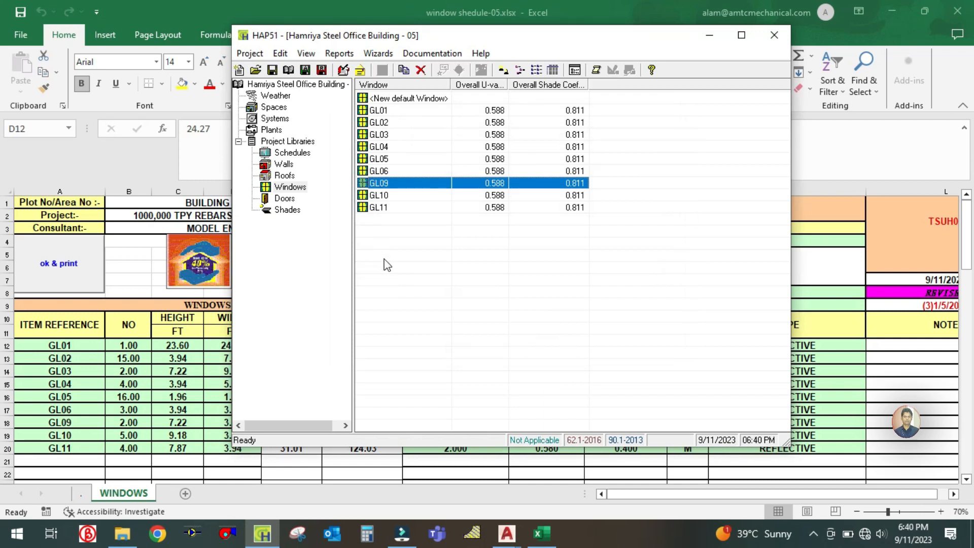
Step: Move the HAP window clear of the schedule's dimension columns and review the window schedule in Excel
drag(539, 40, 575, 100)
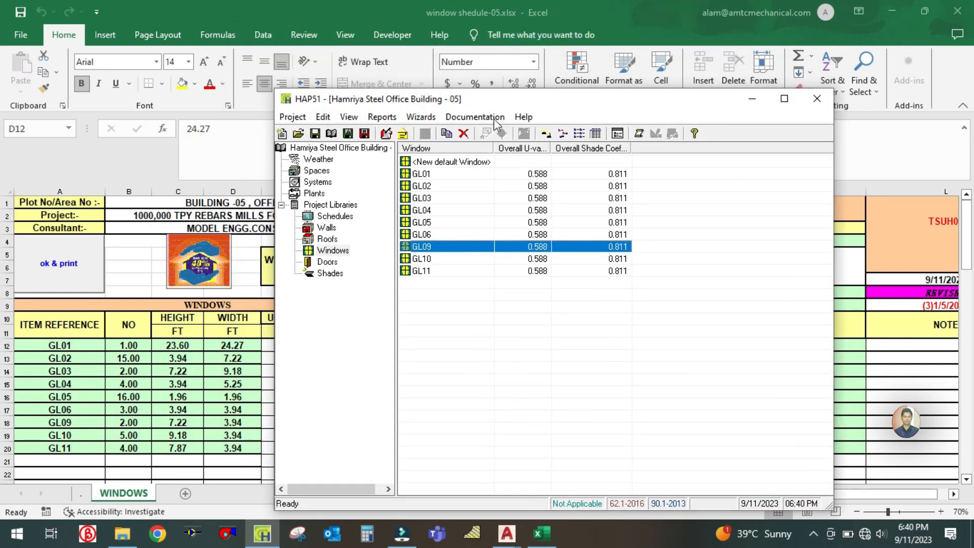
click(191, 392)
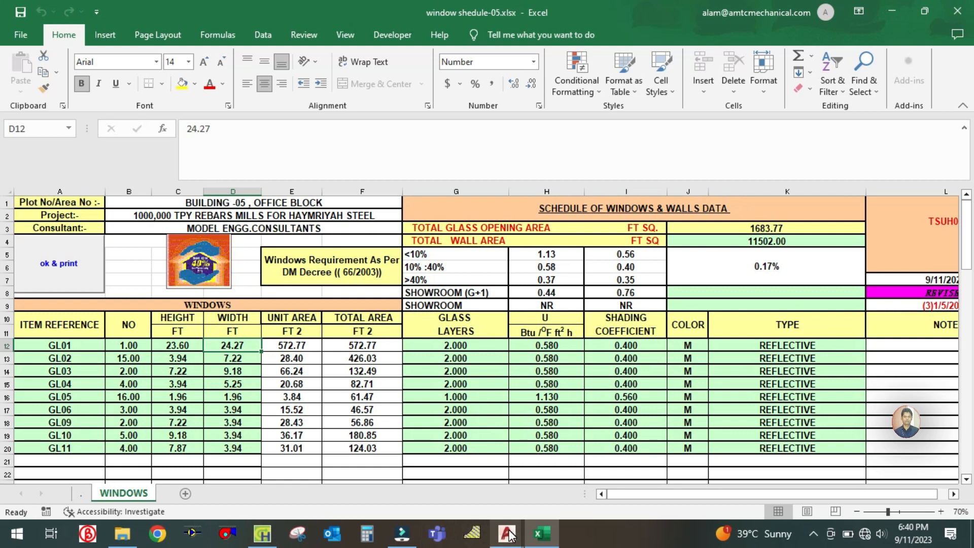
Step: Switch to AutoCAD and examine the ground floor plan for exterior doors at the corridor ends, main entrance and stair area
mouse_move(510, 535)
click(252, 482)
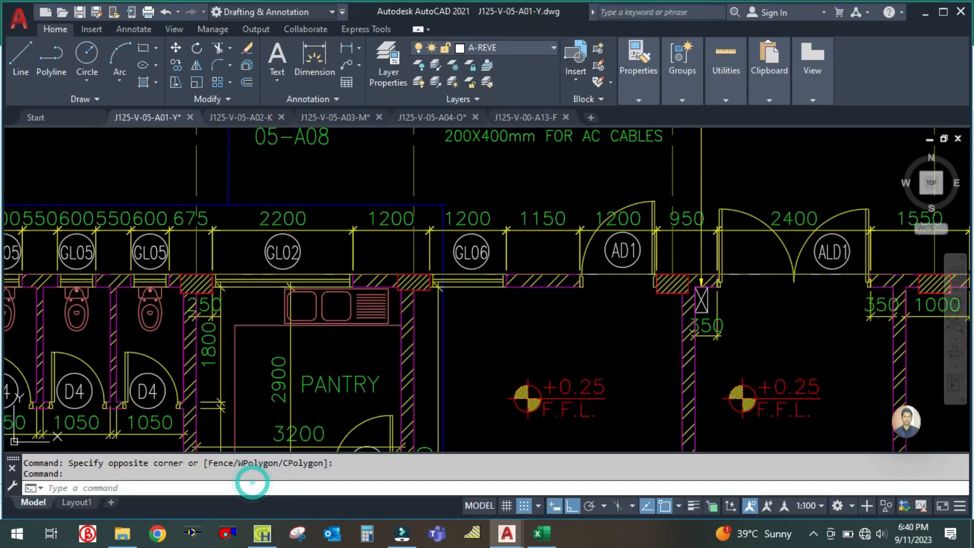
scroll(668, 299, down, 6)
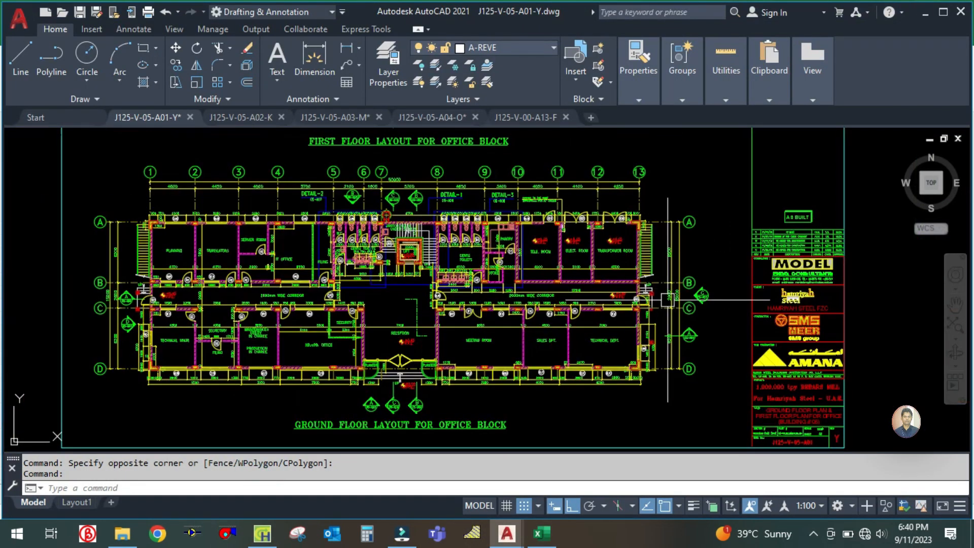
scroll(668, 300, up, 6)
scroll(587, 298, down, 2)
scroll(562, 244, up, 4)
scroll(562, 244, down, 4)
scroll(604, 269, up, 4)
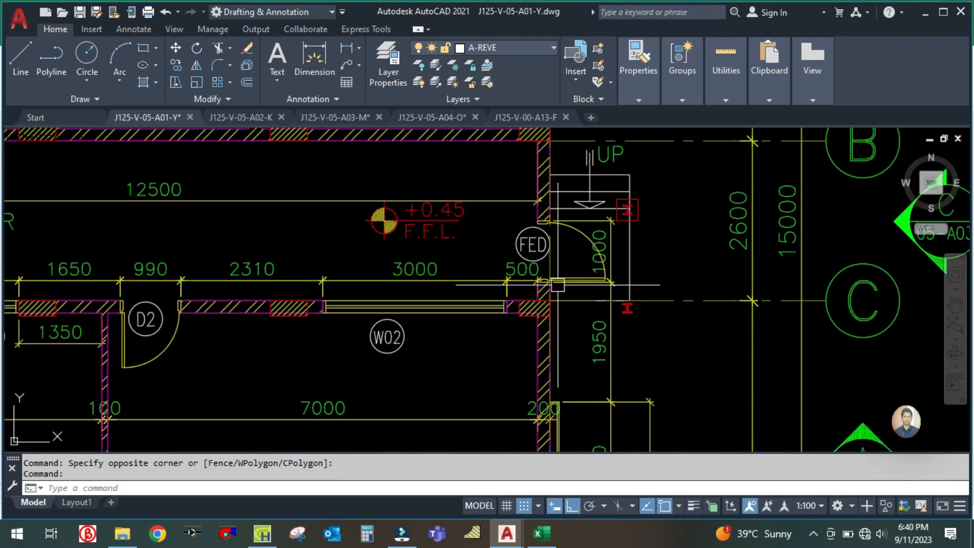
scroll(598, 253, down, 7)
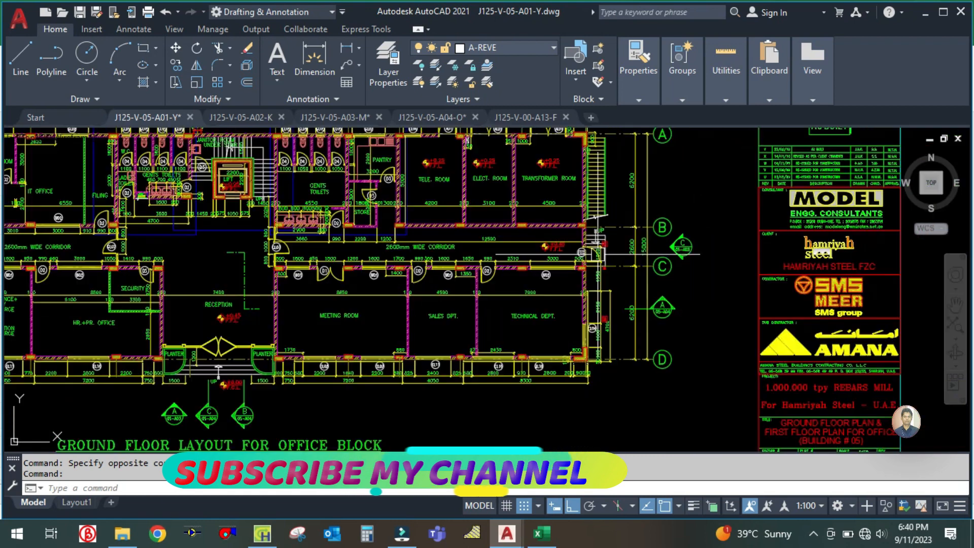
drag(540, 338, 776, 358)
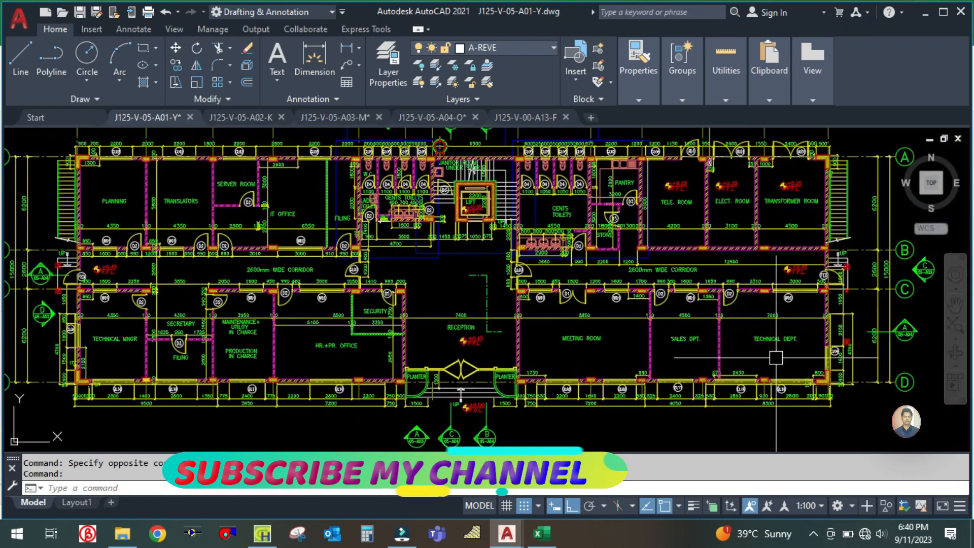
scroll(74, 284, up, 6)
scroll(242, 269, down, 4)
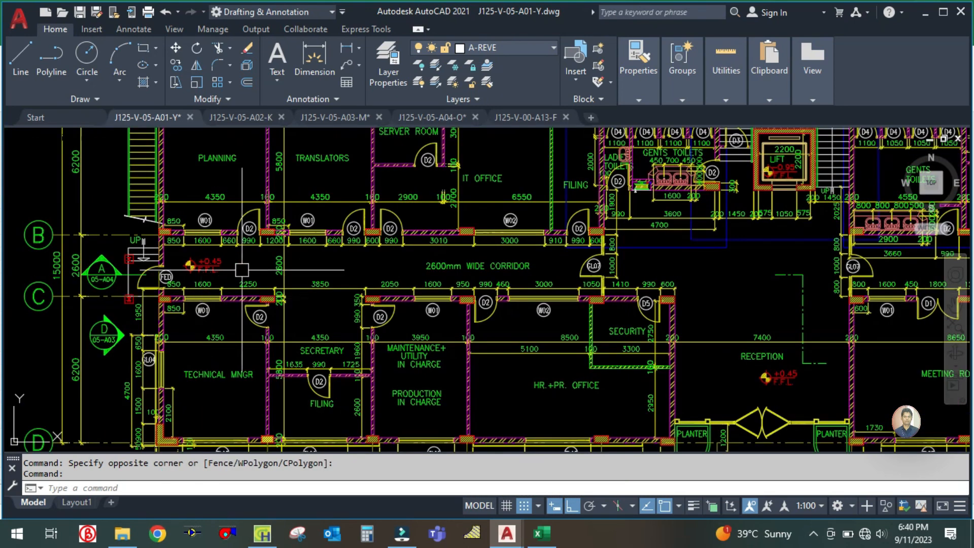
scroll(366, 274, down, 5)
scroll(530, 294, up, 7)
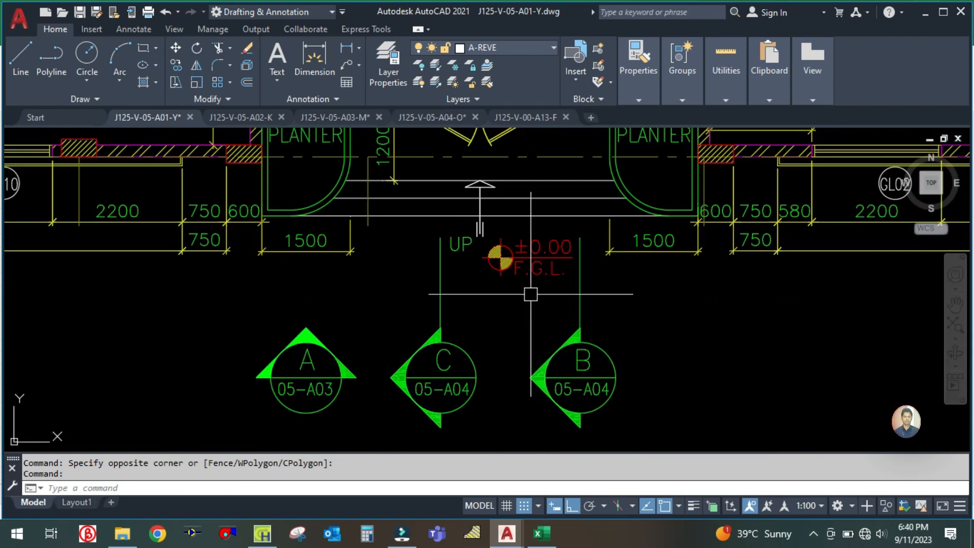
scroll(531, 293, down, 3)
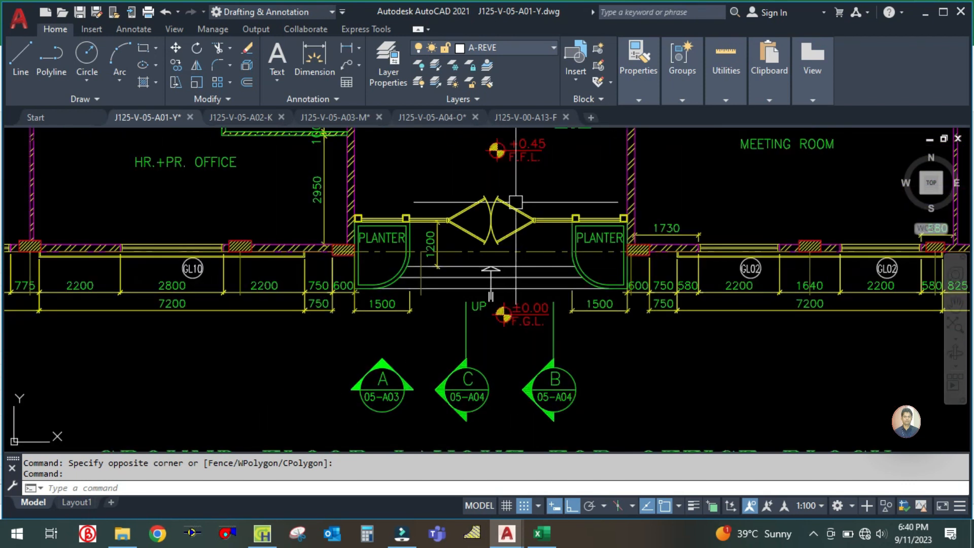
scroll(515, 202, down, 3)
drag(527, 233, 529, 252)
scroll(530, 253, down, 4)
scroll(518, 252, up, 6)
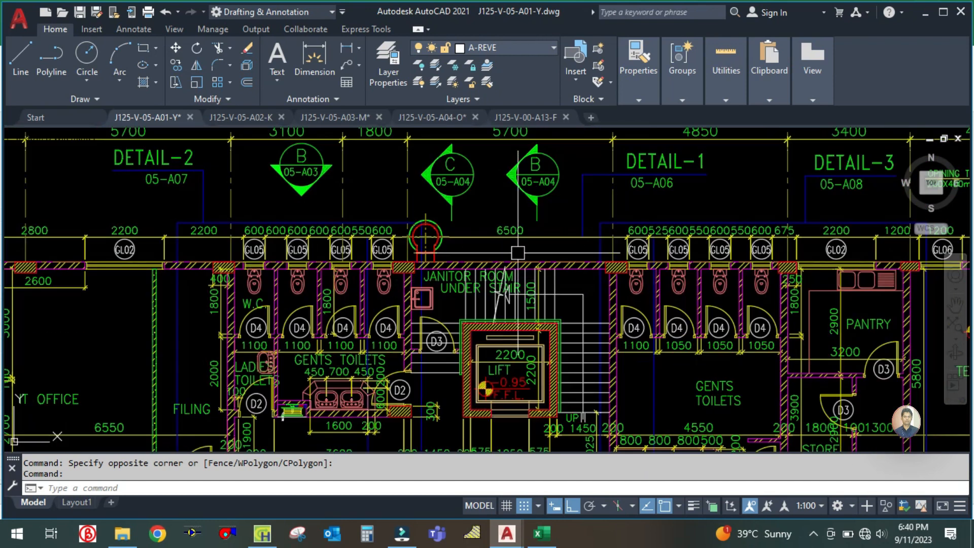
Step: Look up the size of fire exit door FED in the door schedule drawing J125-V-00-A13-F
scroll(523, 231, down, 5)
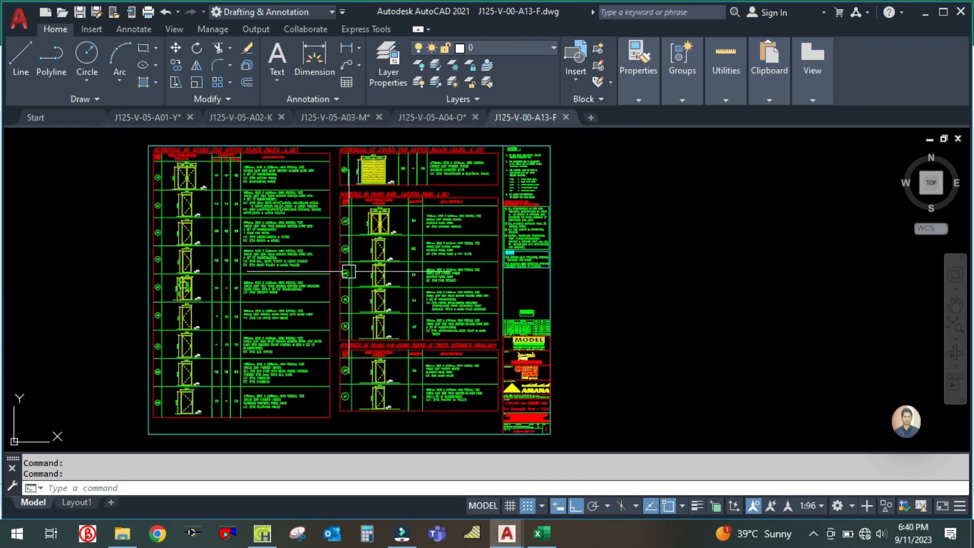
scroll(137, 325, up, 5)
drag(133, 337, 163, 178)
drag(181, 292, 175, 231)
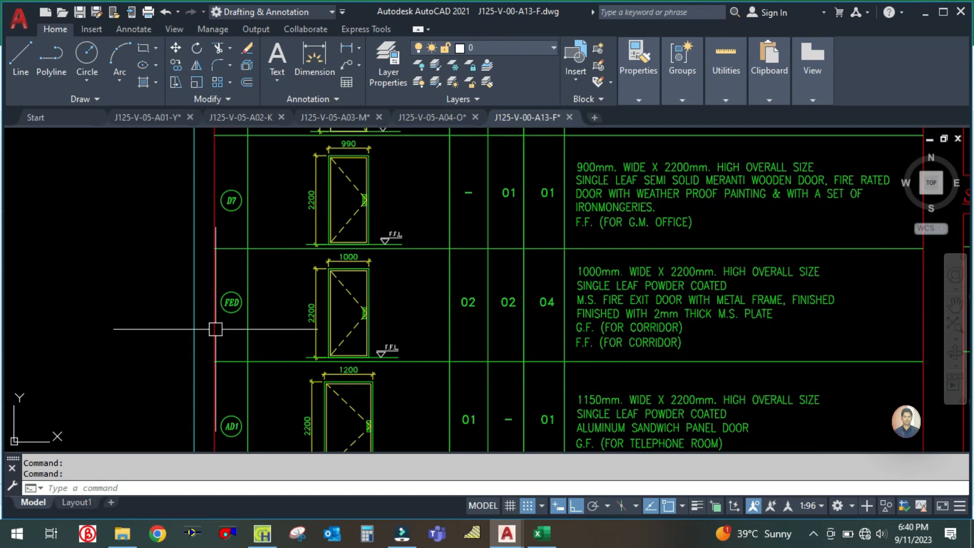
scroll(285, 348, up, 2)
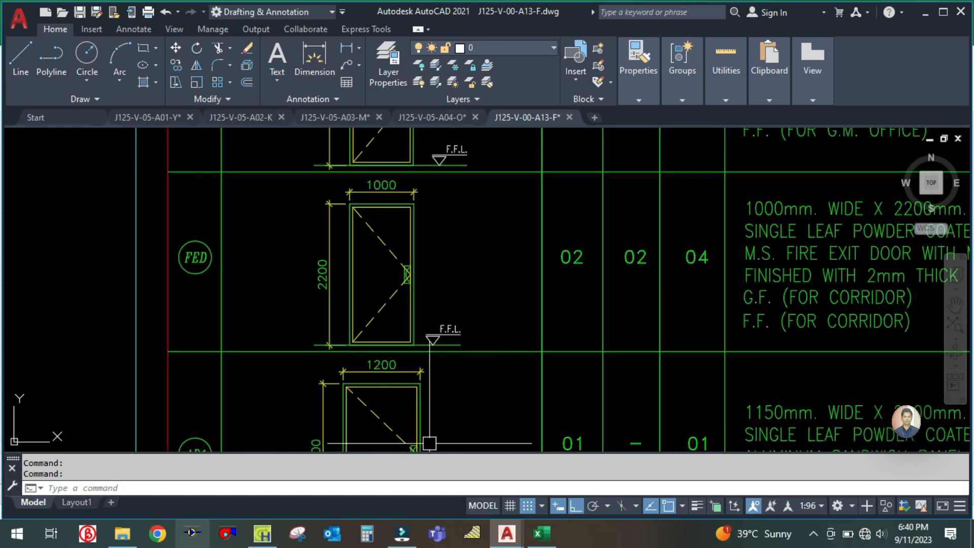
Step: Switch to HAP, start a new door named FED, and recheck its size in the AutoCAD door schedule
click(263, 533)
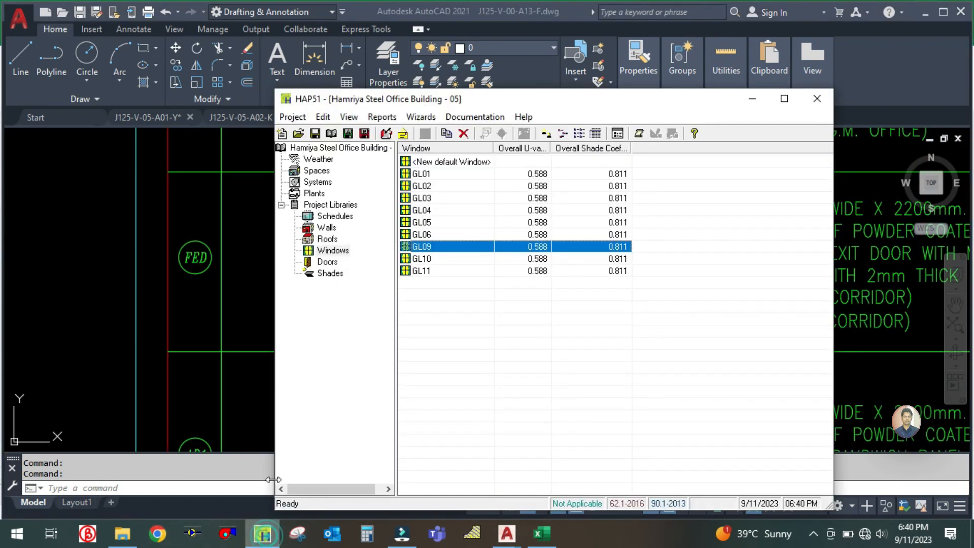
click(328, 262)
double_click(453, 162)
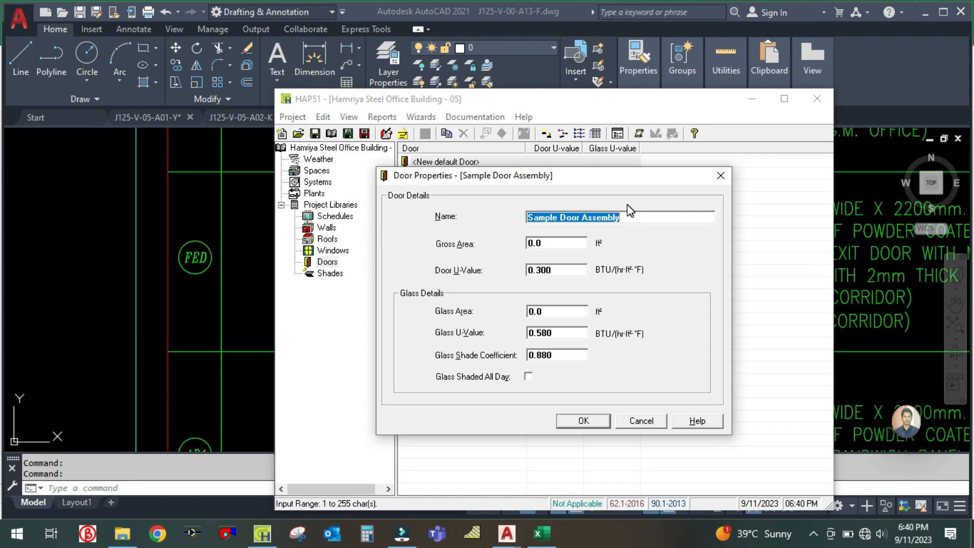
text(FED)
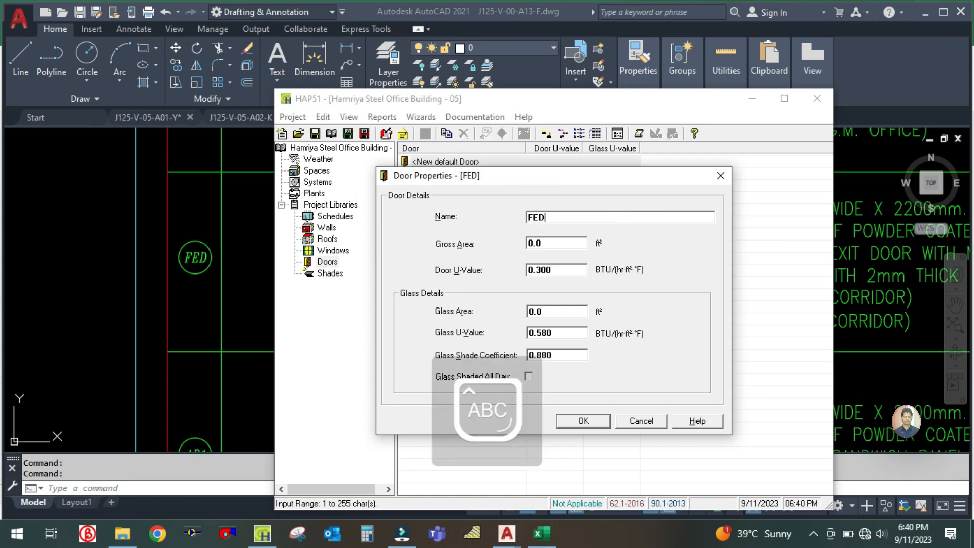
click(507, 533)
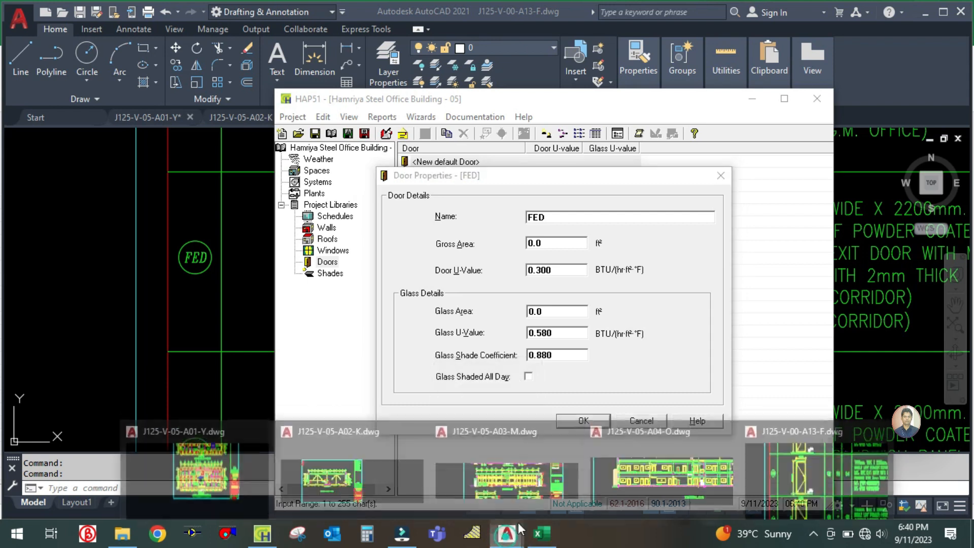
click(791, 457)
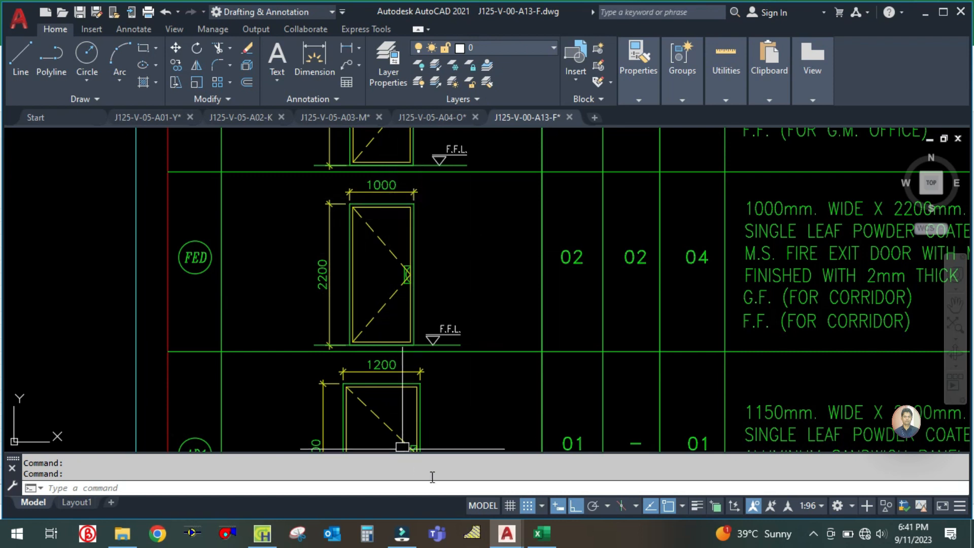
Step: Calculate 2.2 × 10.76 in Calculator, set the FED door's gross area to 23.7 ft² in HAP, and save the door
click(262, 533)
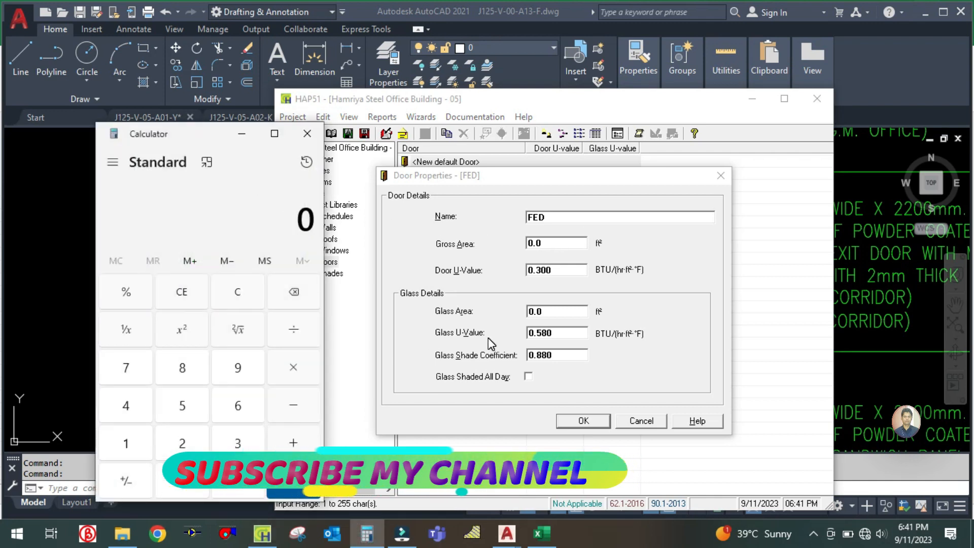
text(2.2)
key(asterisk)
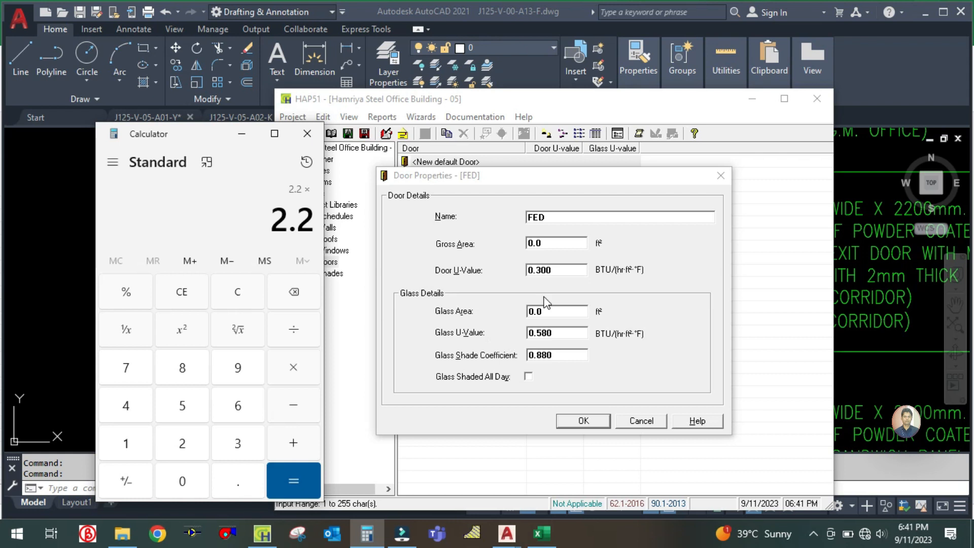
text(10)
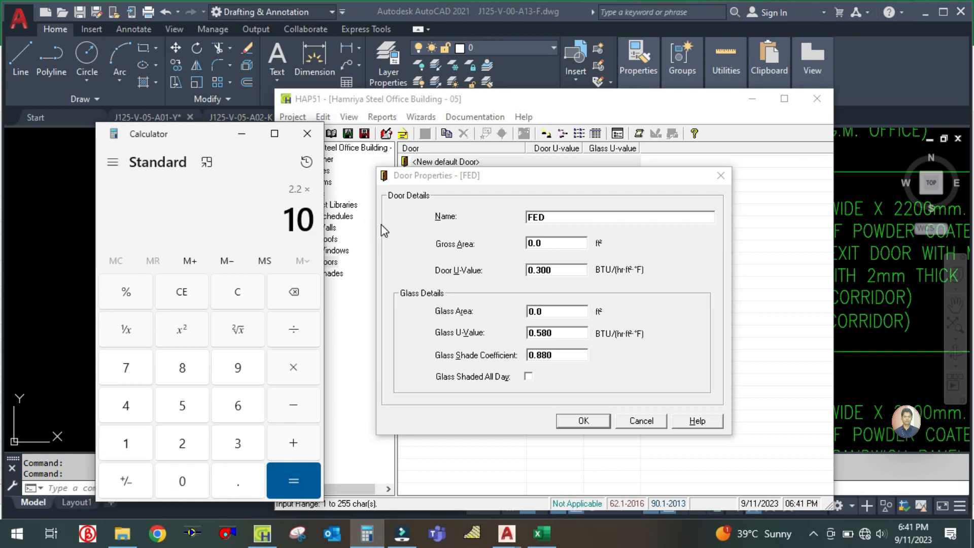
text(.76)
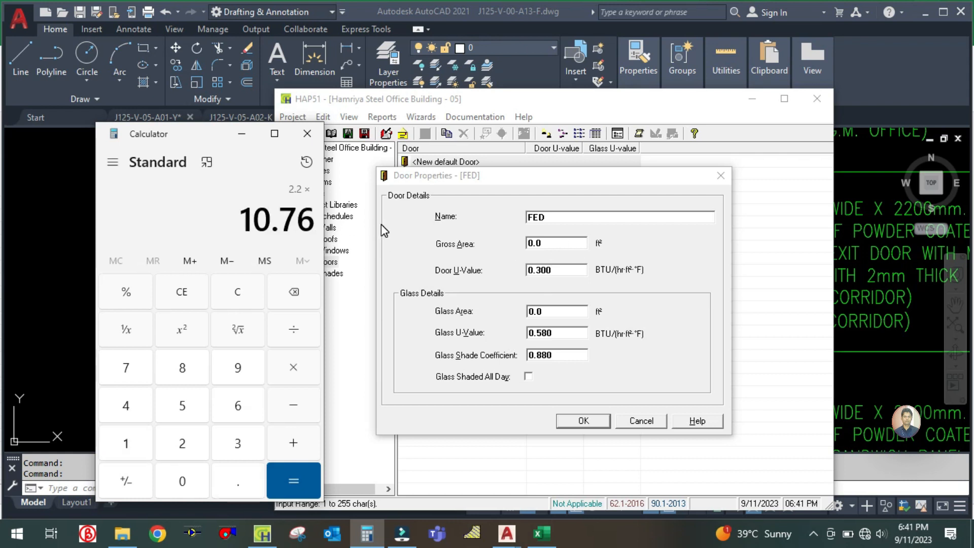
key(Return)
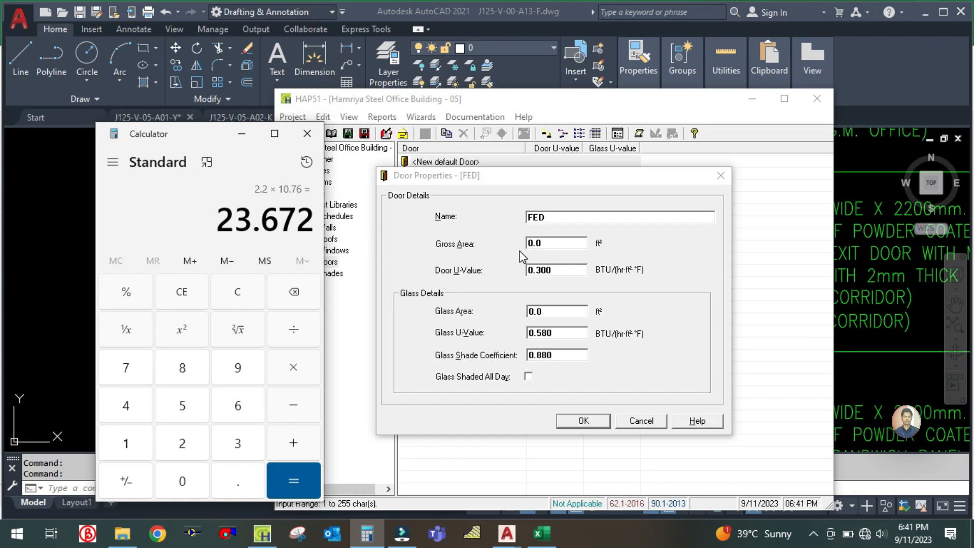
click(556, 243)
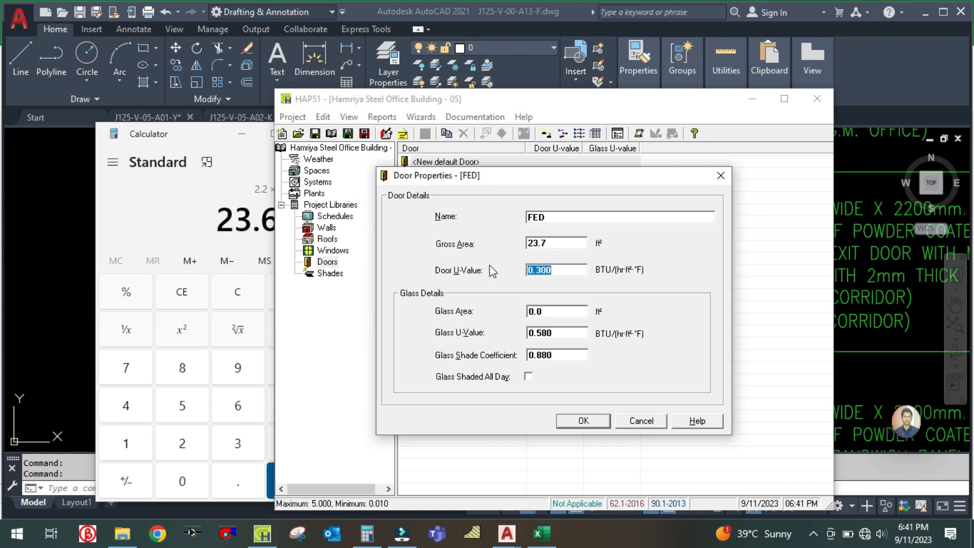
click(584, 421)
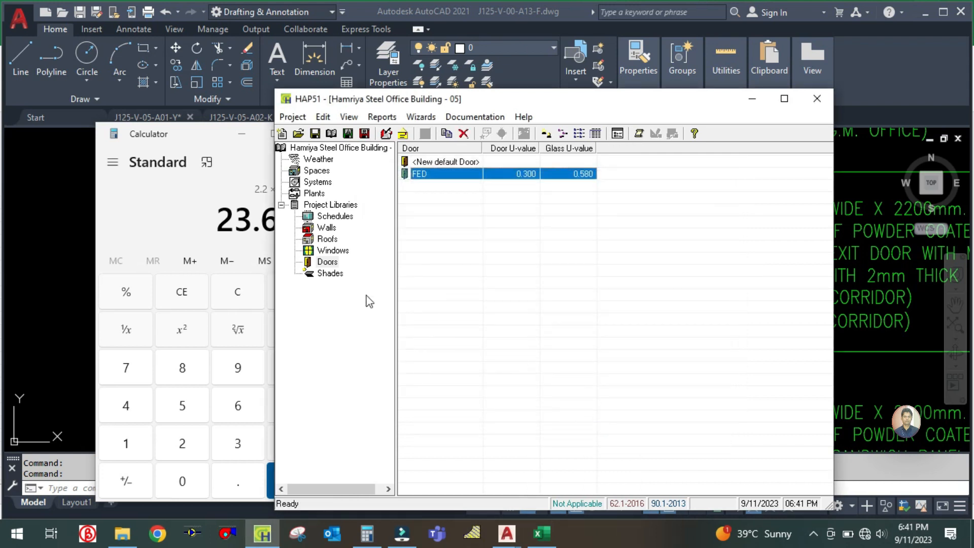
Step: Switch to AutoCAD and examine the ground floor plan's exterior doors at the corridor end, reception entrance and stair and lift area
click(76, 309)
scroll(374, 281, down, 8)
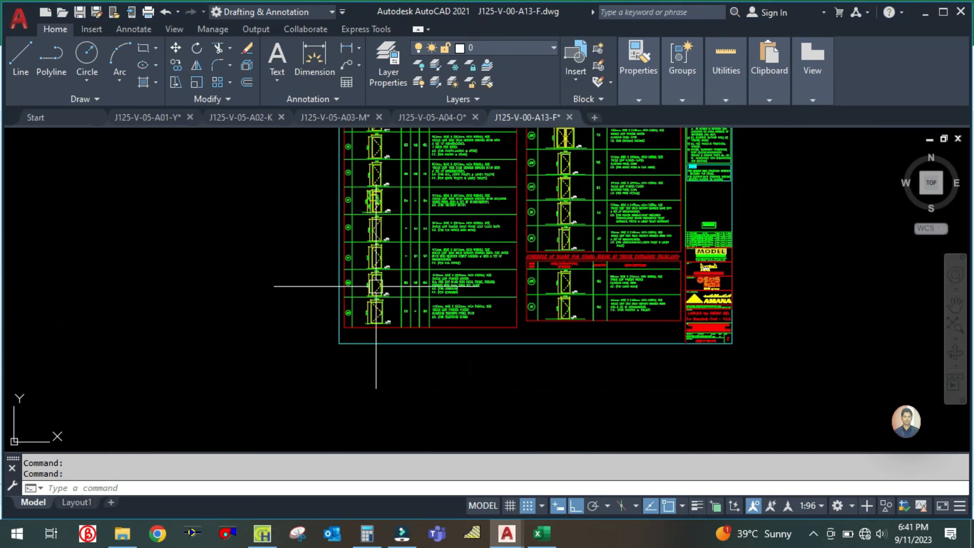
click(155, 117)
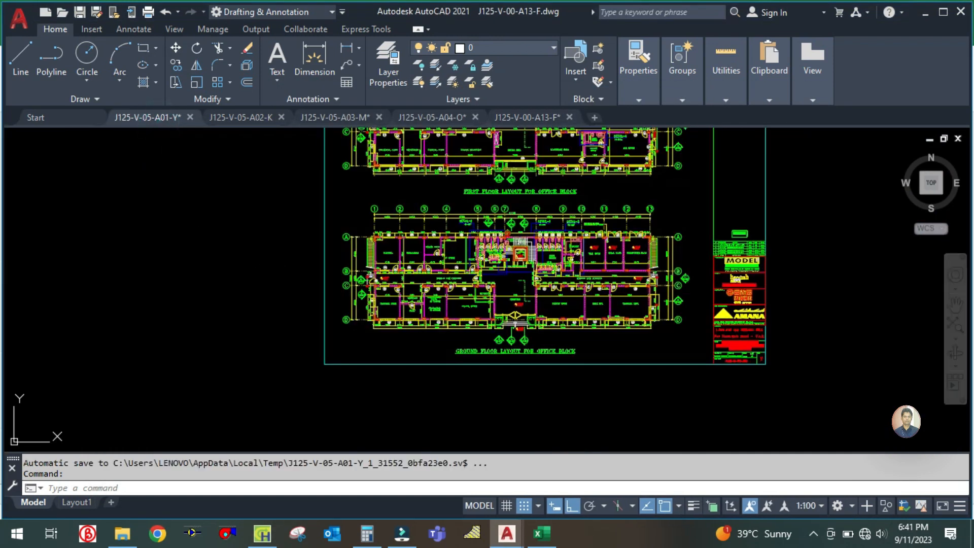
scroll(383, 290, up, 8)
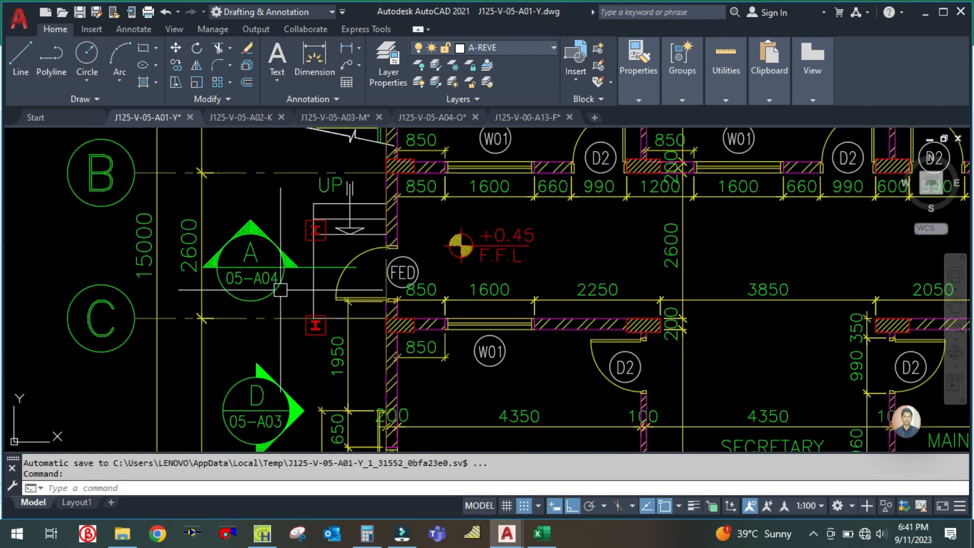
scroll(373, 294, down, 6)
scroll(515, 363, up, 9)
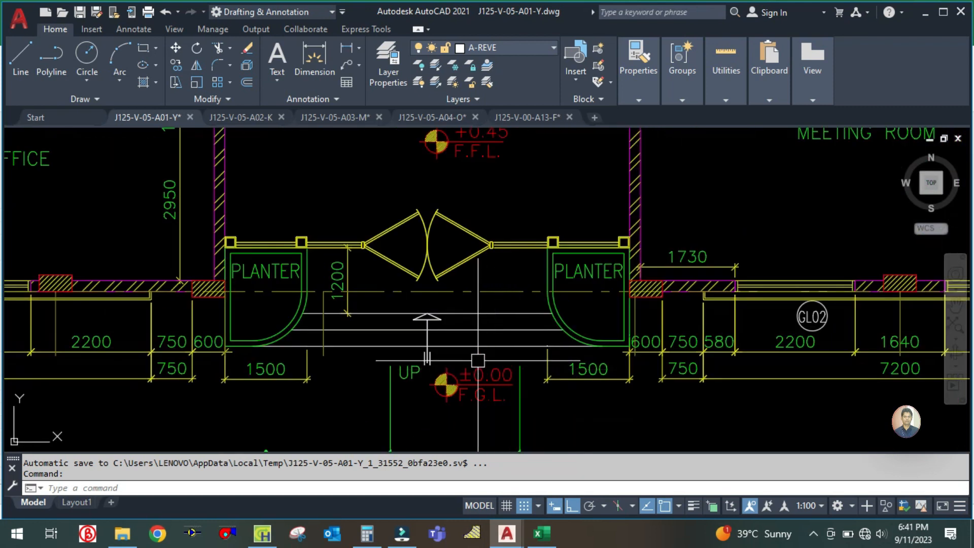
scroll(501, 308, down, 6)
scroll(487, 315, up, 4)
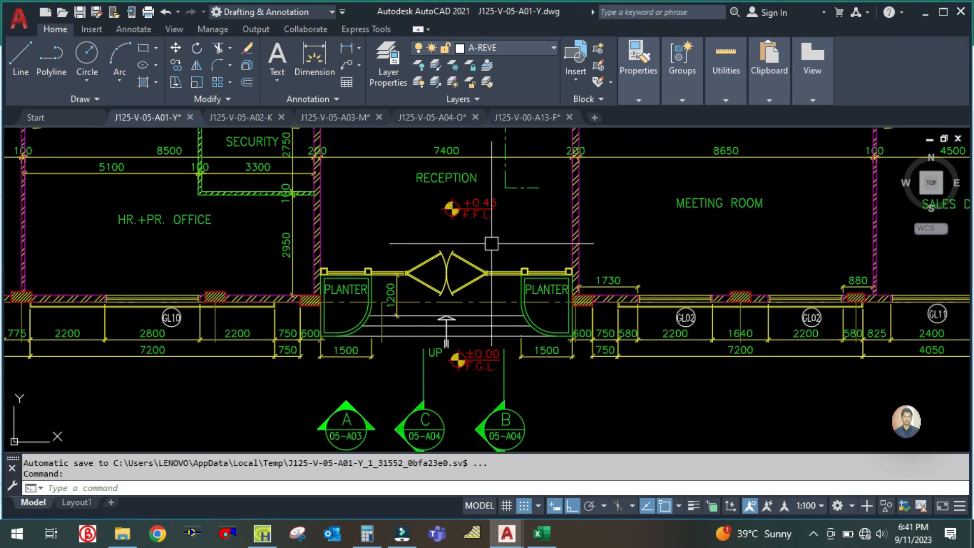
scroll(474, 447, down, 4)
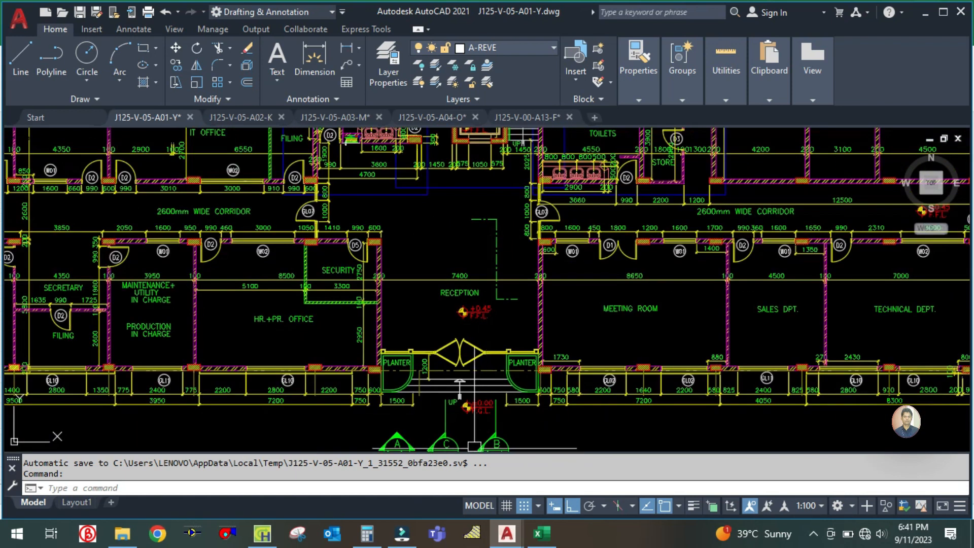
scroll(475, 447, up, 2)
drag(472, 413, 462, 268)
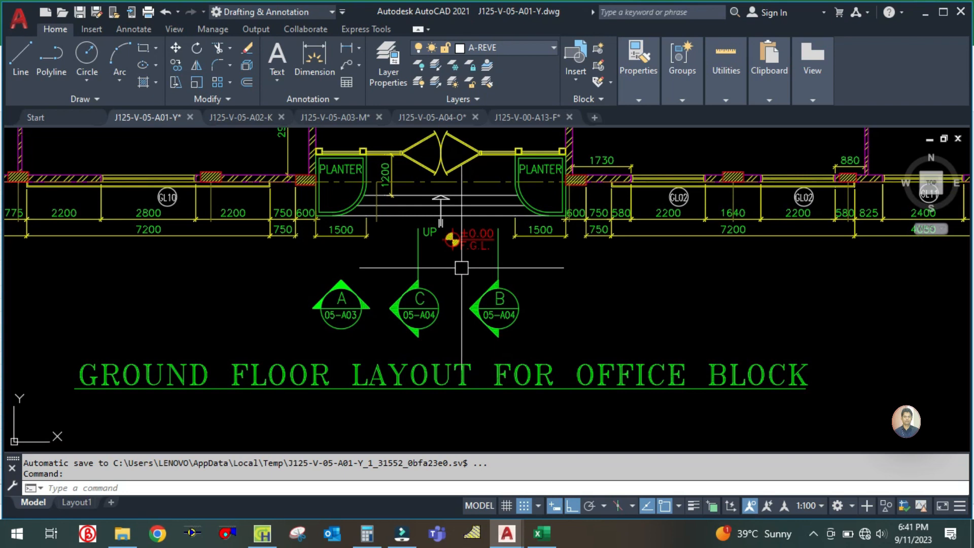
scroll(462, 268, down, 4)
drag(473, 195, 472, 375)
scroll(465, 246, up, 4)
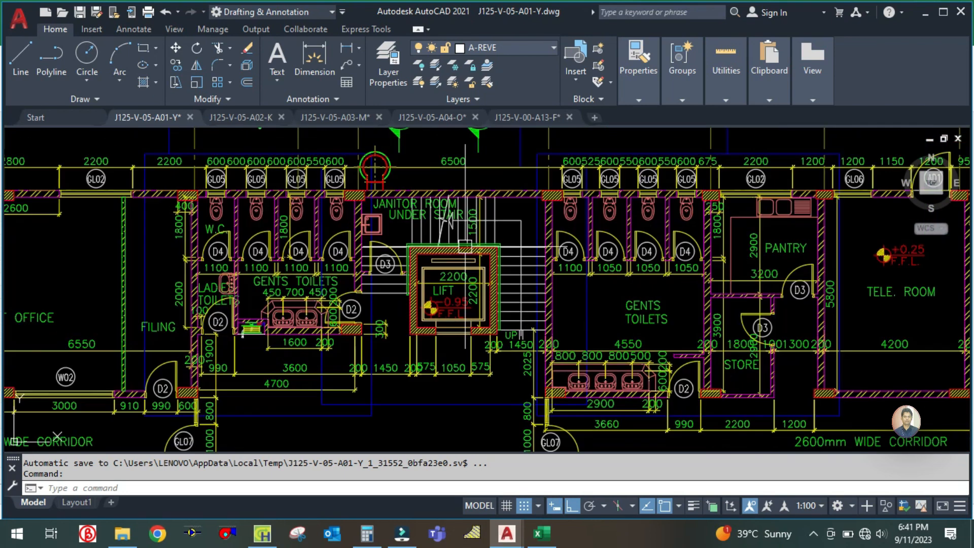
scroll(465, 246, down, 5)
scroll(531, 391, up, 3)
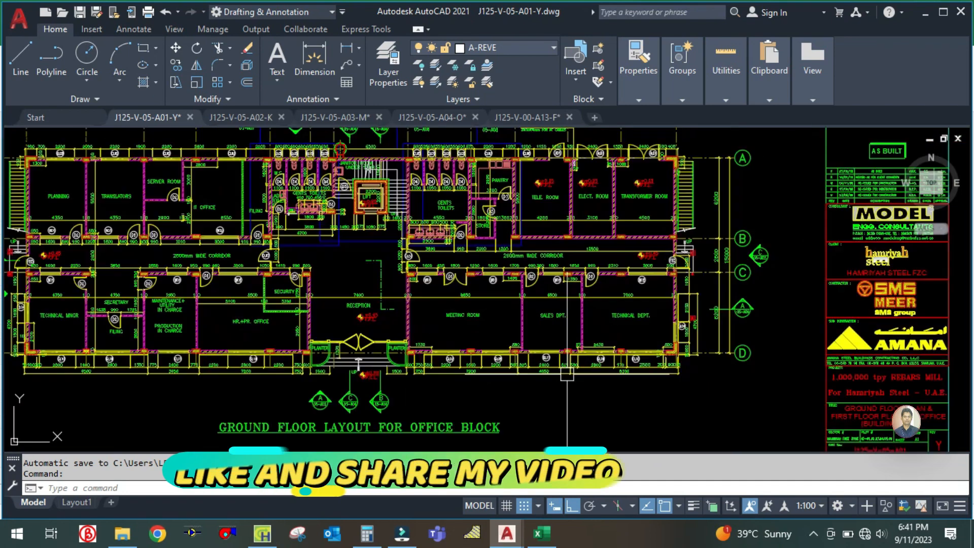
Step: Search door schedule drawing J125-V-00-A13-F for the double-leaf entrance door and inspect the AD1 entry in the canteen table
click(520, 117)
scroll(570, 401, up, 3)
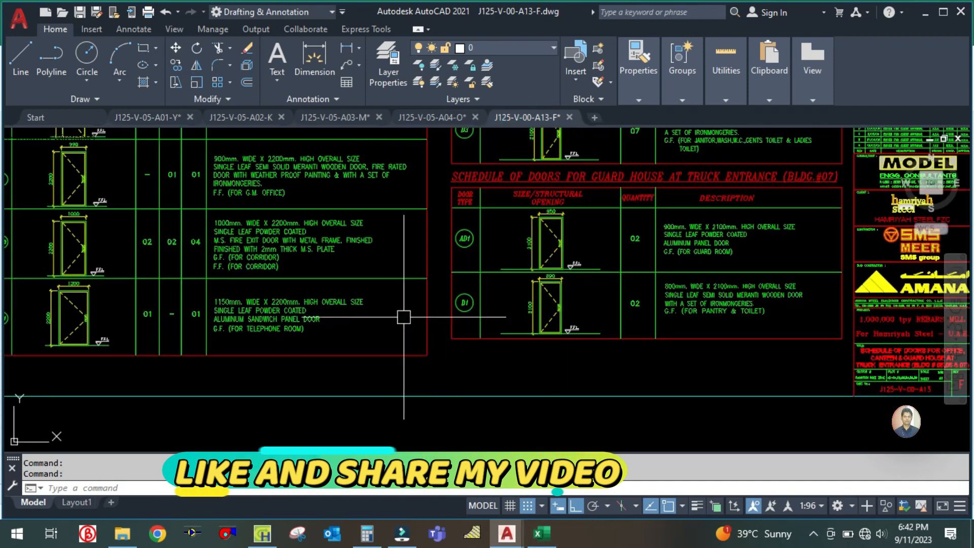
scroll(463, 368, down, 2)
scroll(506, 158, up, 9)
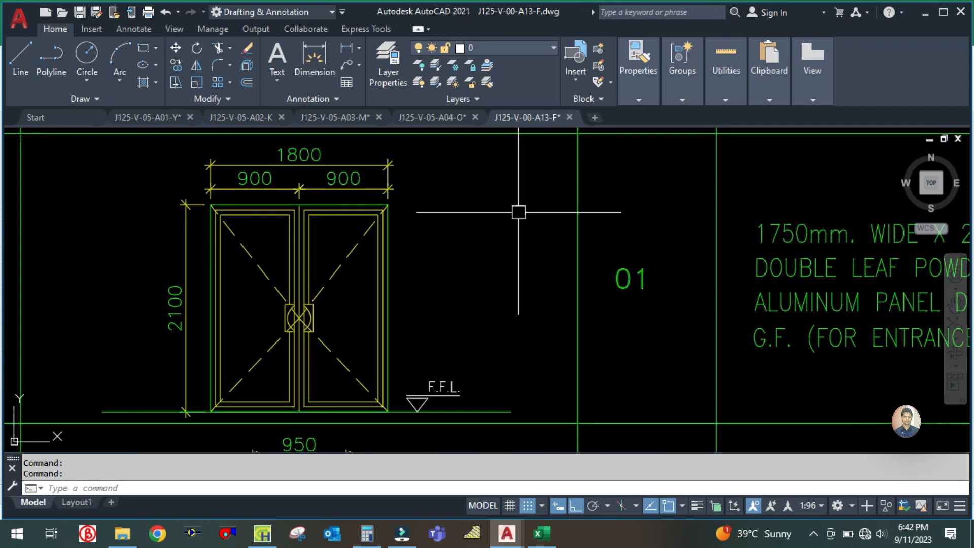
scroll(512, 213, down, 1)
scroll(491, 219, down, 2)
drag(492, 225, 487, 270)
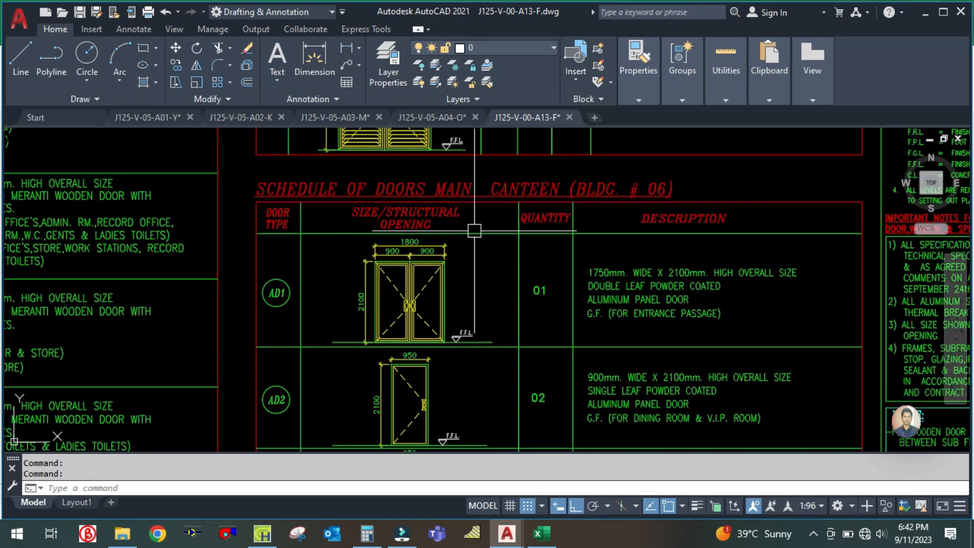
scroll(460, 315, up, 2)
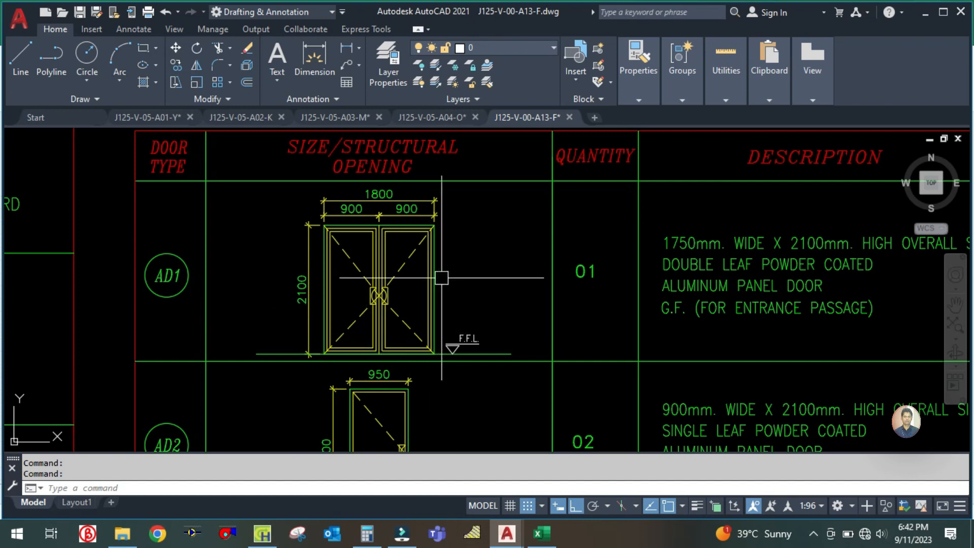
Step: Review the office block door tables for a matching entrance door, and inspect the canteen table's AD2 entry
scroll(441, 278, down, 2)
scroll(406, 221, down, 2)
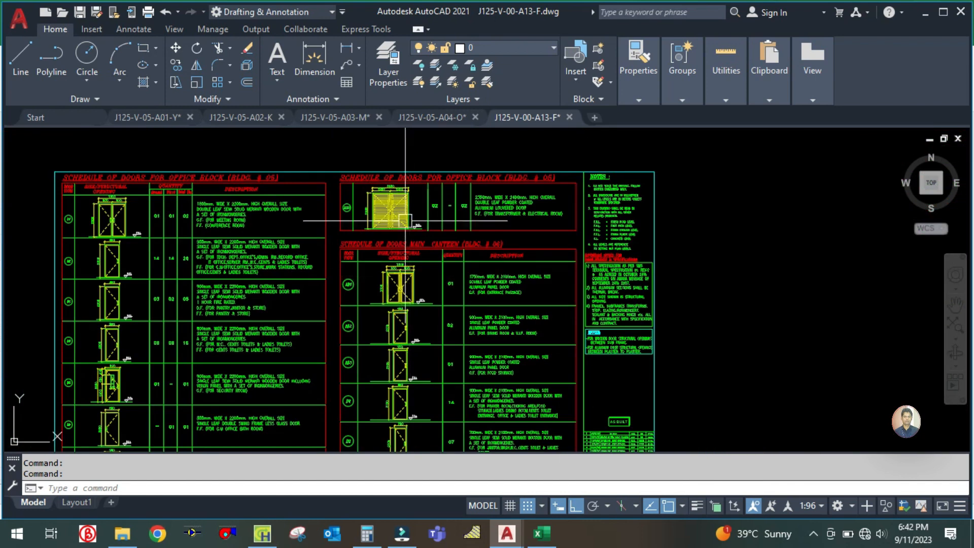
scroll(405, 221, up, 5)
scroll(445, 223, down, 5)
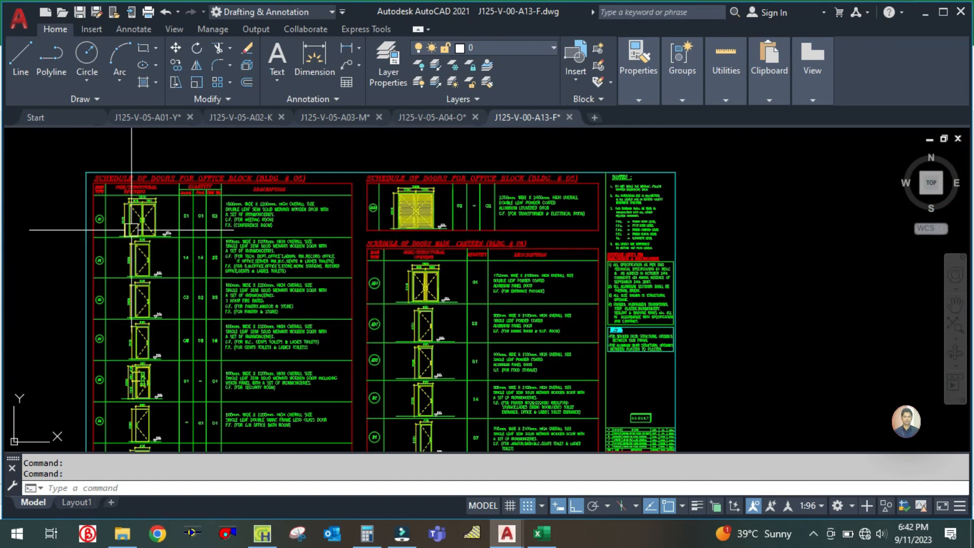
scroll(132, 230, up, 3)
scroll(270, 222, down, 1)
mouse_move(272, 217)
mouse_down()
mouse_move(295, 258)
mouse_move(136, 181)
mouse_up()
scroll(476, 244, down, 3)
scroll(587, 326, up, 6)
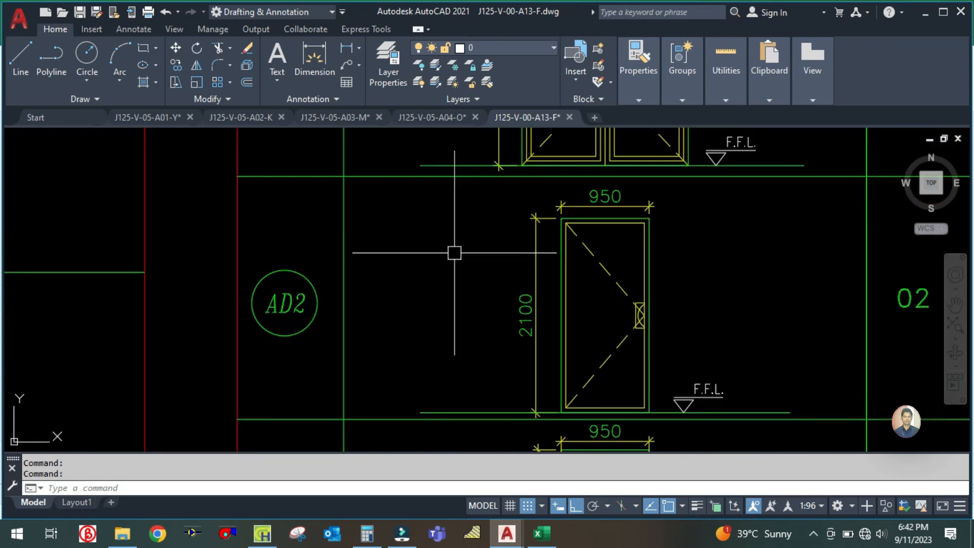
scroll(453, 254, down, 1)
Step: Switch to HAP and duplicate the FED door, naming the copy AD1
click(269, 534)
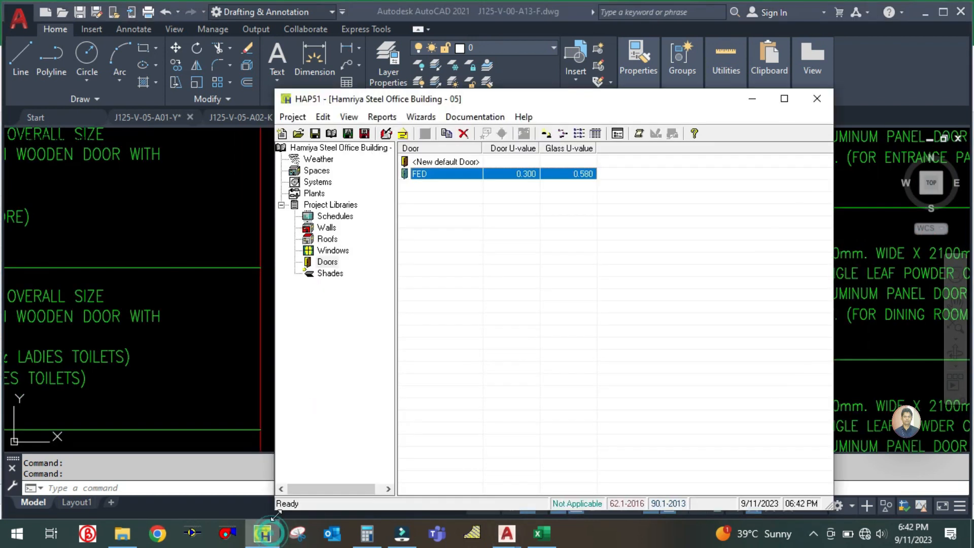
right_click(428, 170)
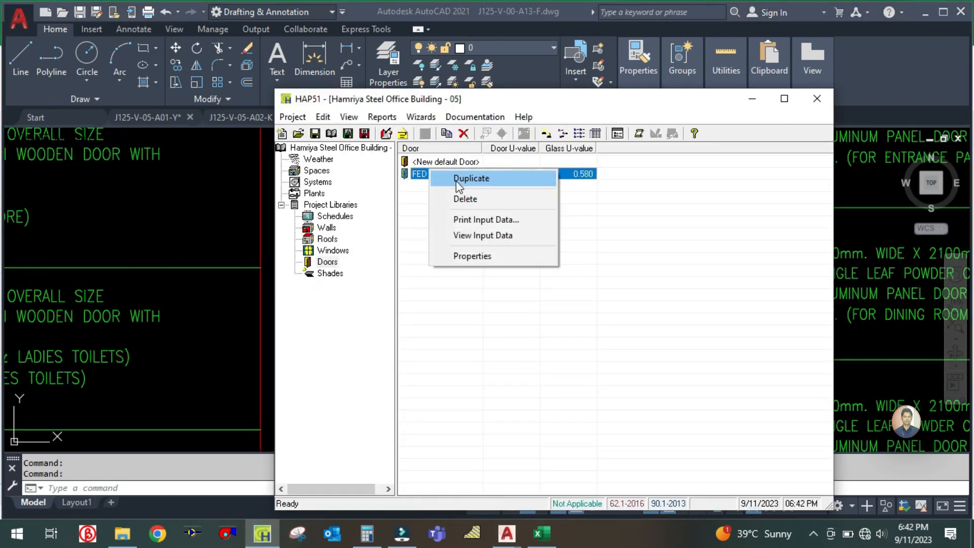
click(457, 181)
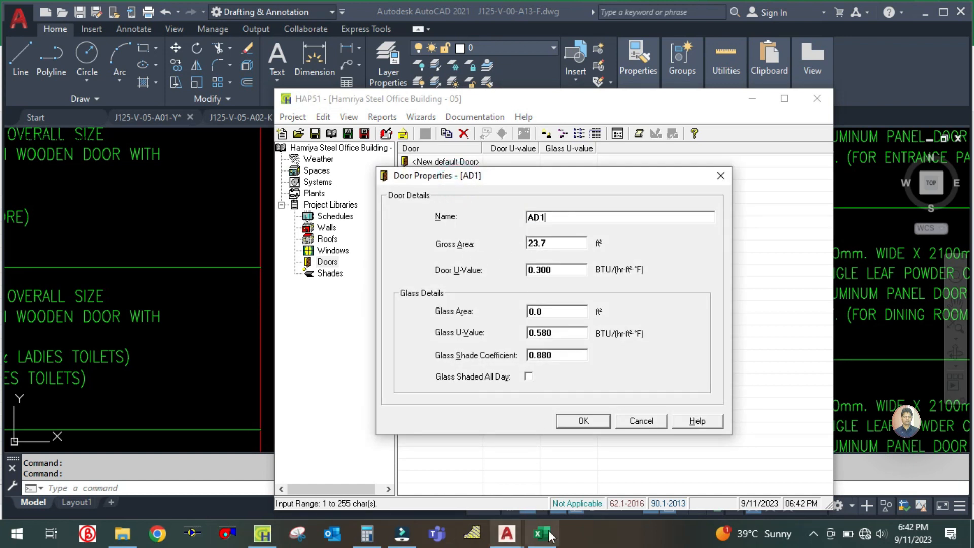
Step: Check AD1's dimensions in the AutoCAD canteen door schedule and convert its 3.78 m² area to square feet in Calculator using 10.76
click(226, 392)
scroll(543, 189, down, 2)
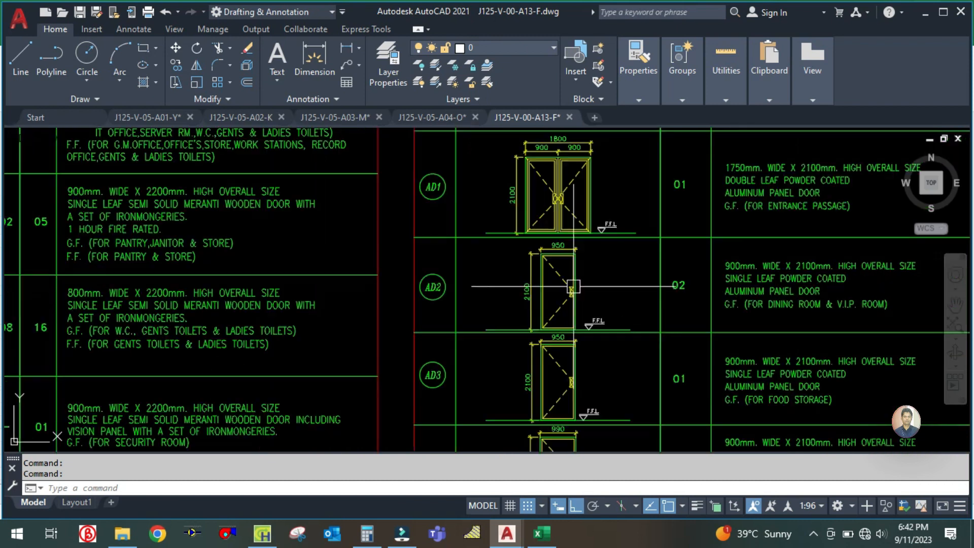
scroll(543, 189, up, 2)
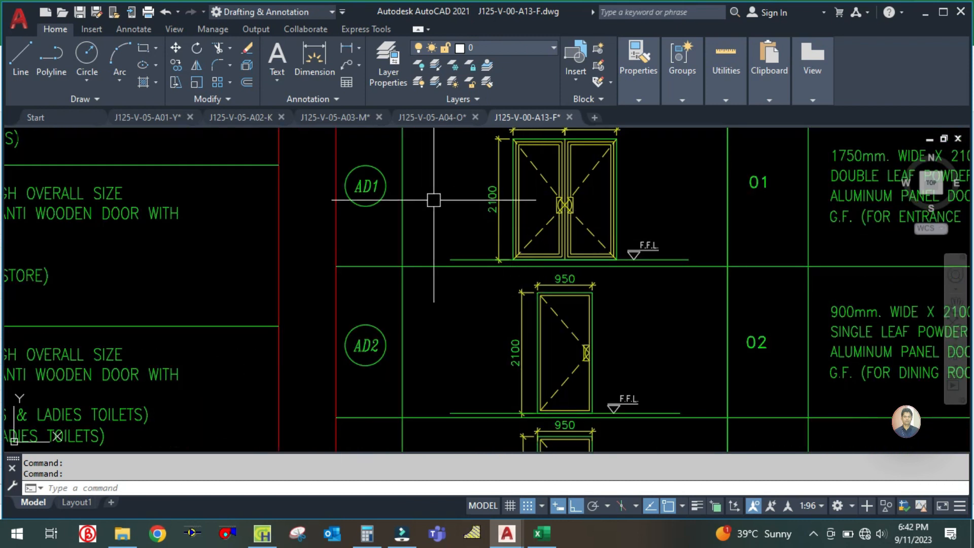
drag(429, 211, 428, 308)
click(367, 533)
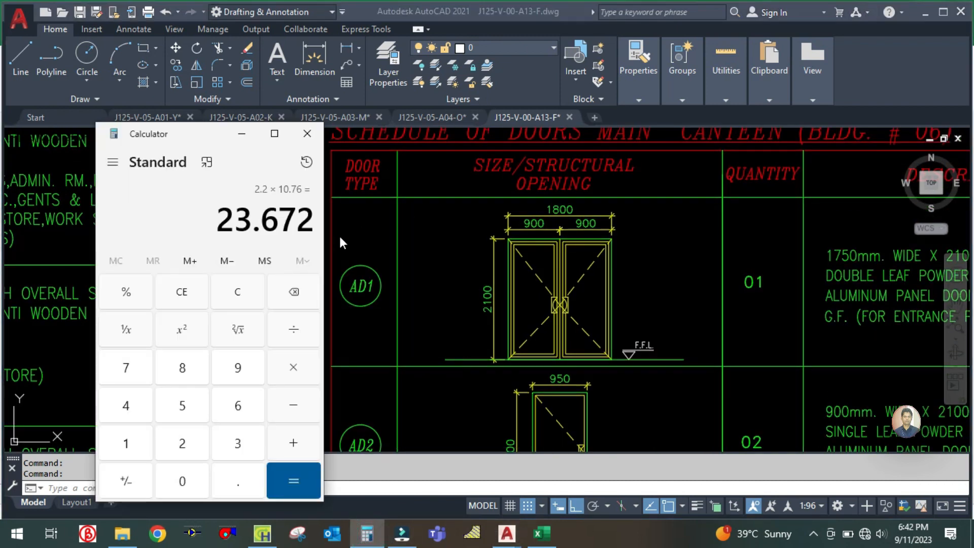
click(237, 292)
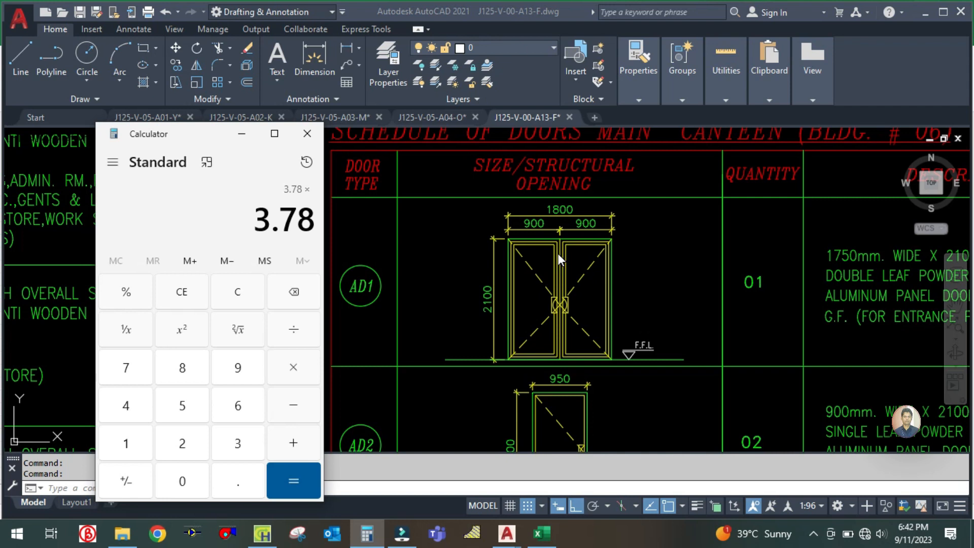
key(Return)
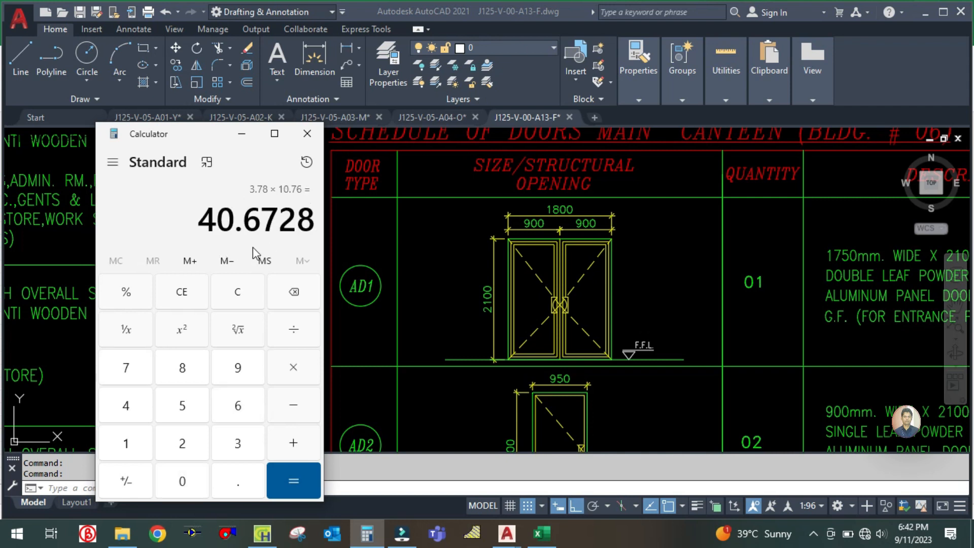
click(416, 249)
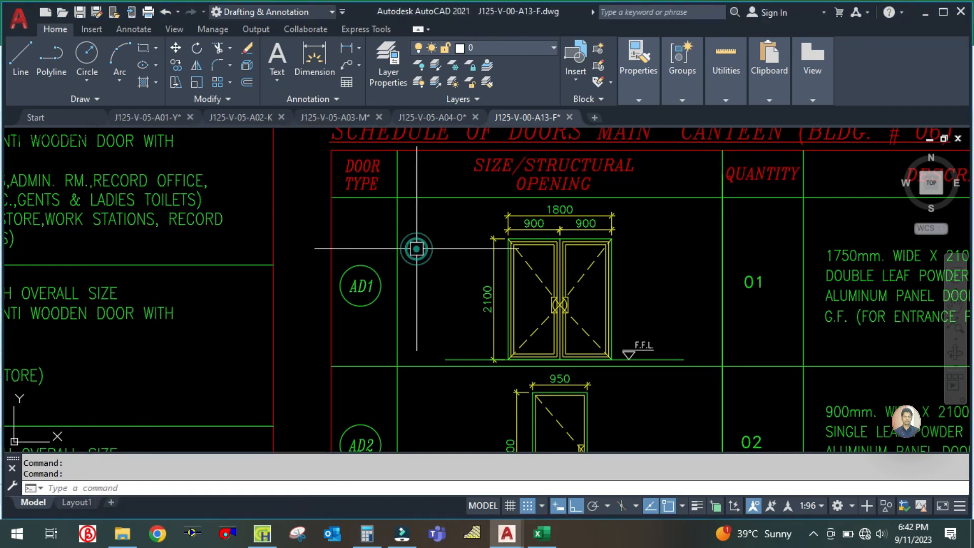
Step: Switch to HAP, set door AD1's gross area to 40.67 ft² and save the door
click(262, 534)
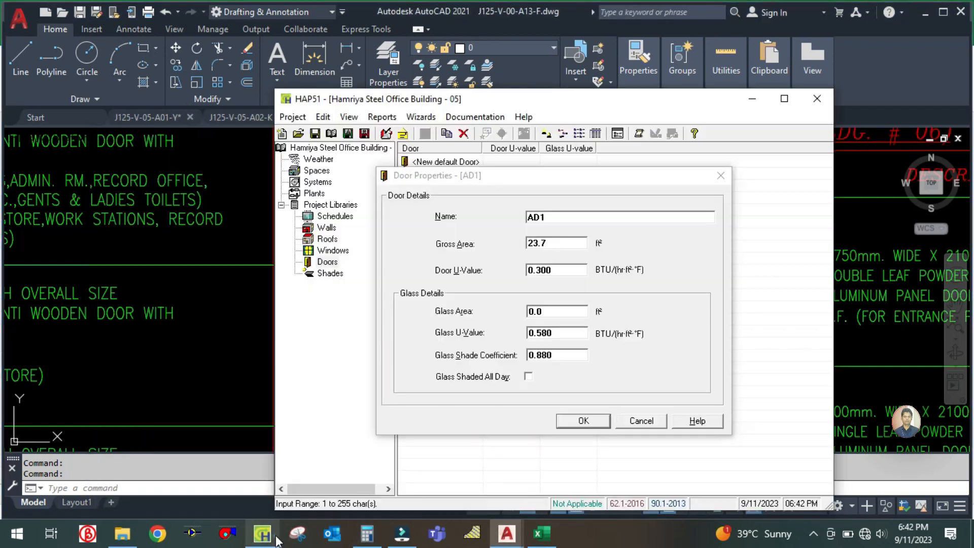
click(564, 241)
text(40.6)
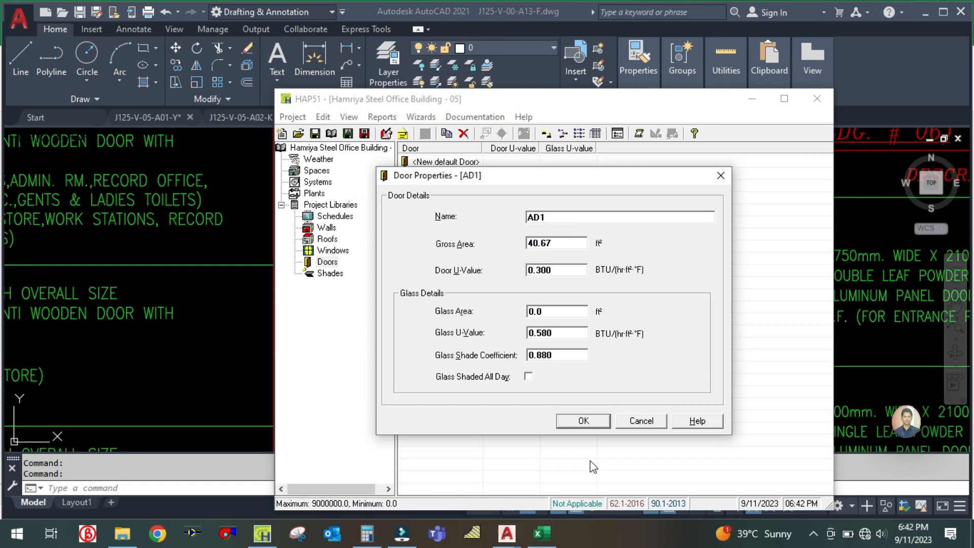
click(585, 421)
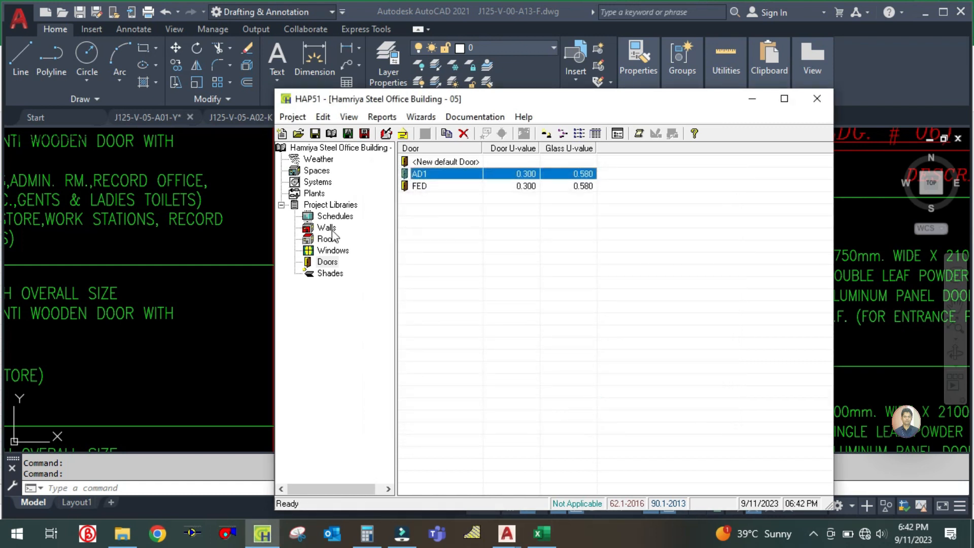
Step: Review HAP's window library and examine the J125-V-05-A01-Y ground floor plan in AutoCAD, covering the offices, corridor, reception and overall layout
click(333, 252)
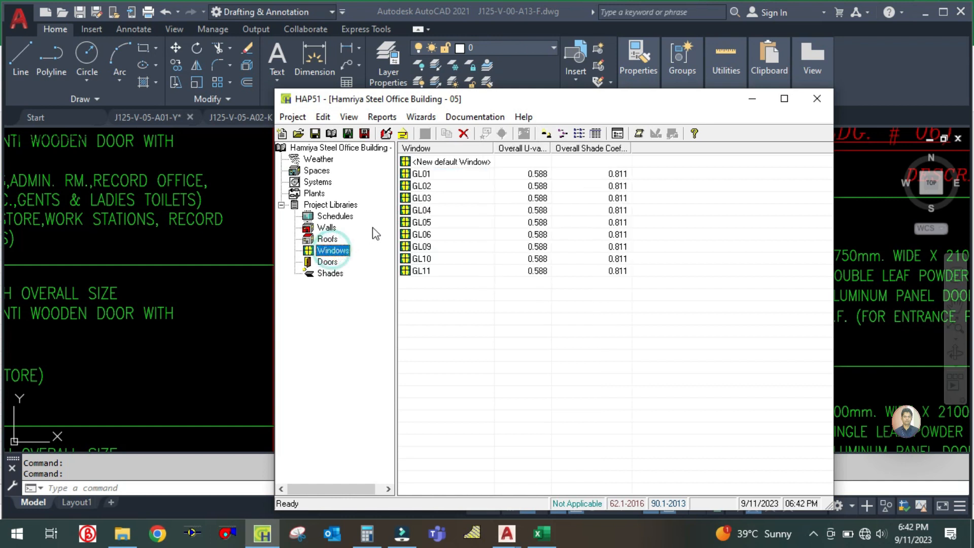
click(143, 463)
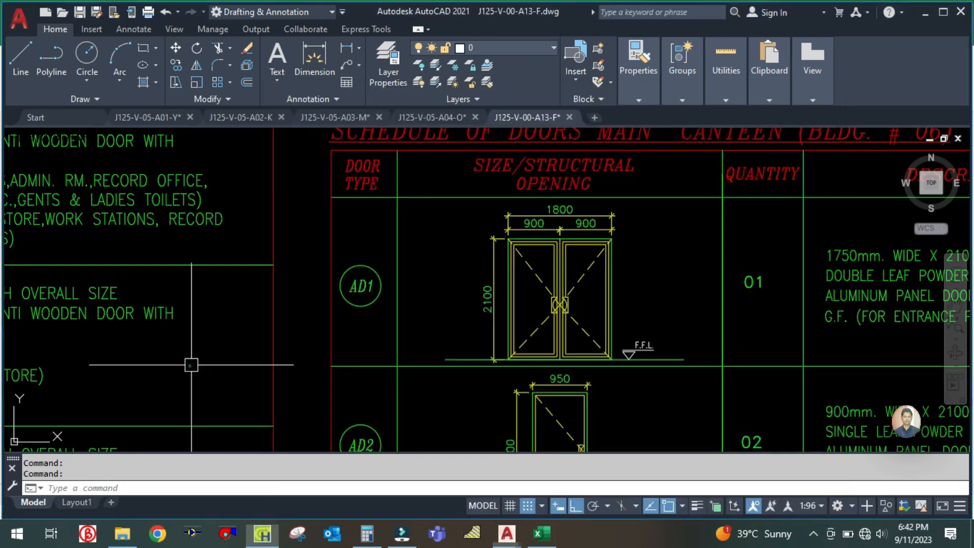
click(160, 117)
scroll(443, 260, down, 2)
drag(213, 305, 298, 287)
scroll(295, 287, up, 6)
scroll(263, 292, down, 5)
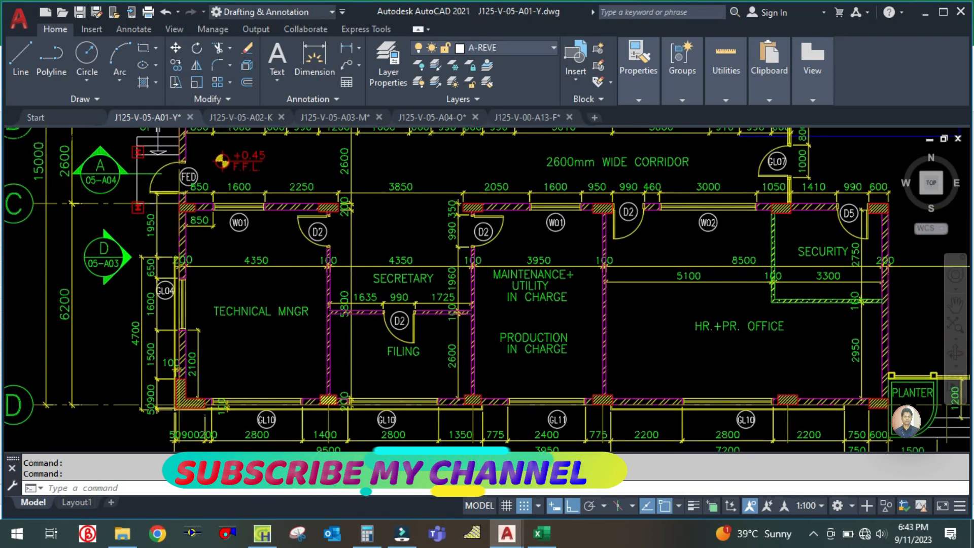
scroll(468, 346, up, 3)
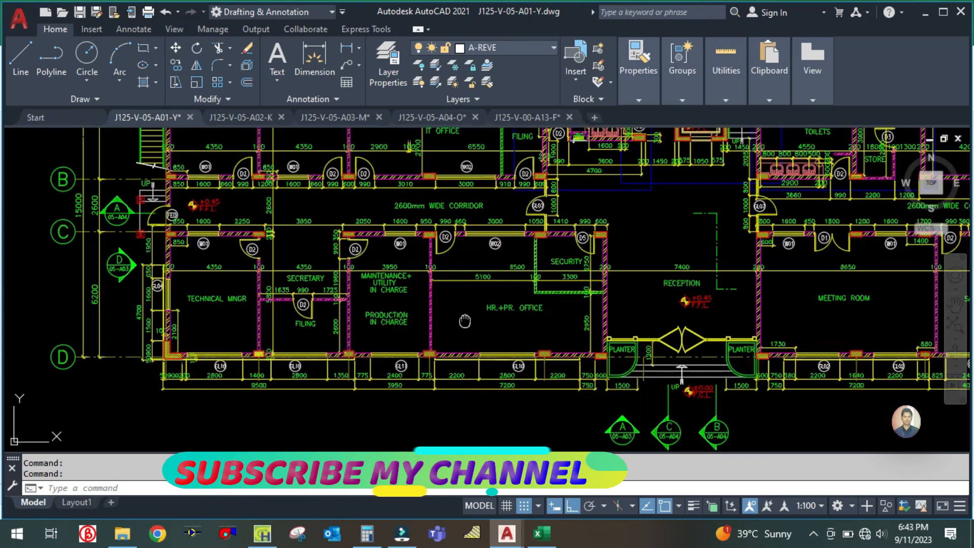
scroll(468, 345, down, 2)
scroll(527, 340, down, 1)
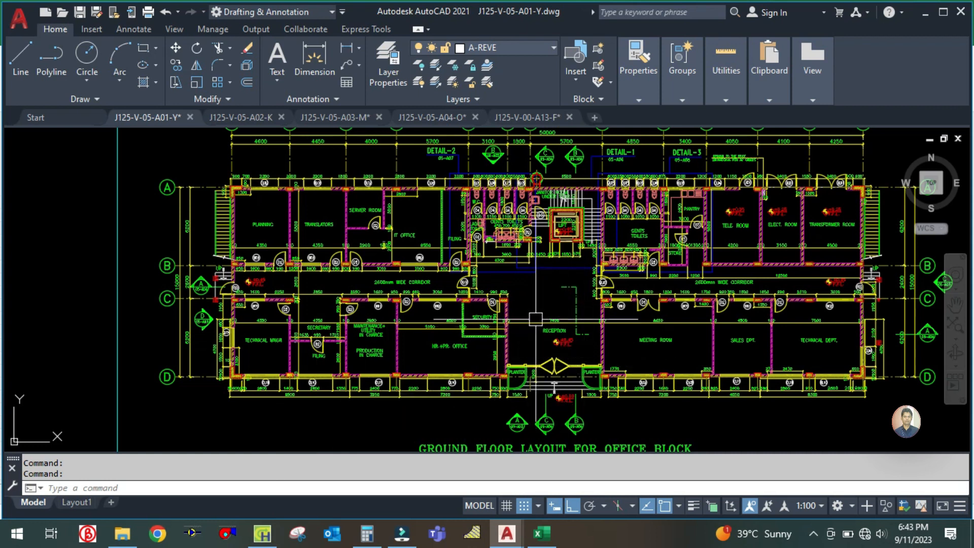
mouse_move(532, 290)
mouse_down()
mouse_move(536, 314)
mouse_move(459, 319)
mouse_up()
scroll(459, 319, down, 2)
scroll(419, 381, up, 2)
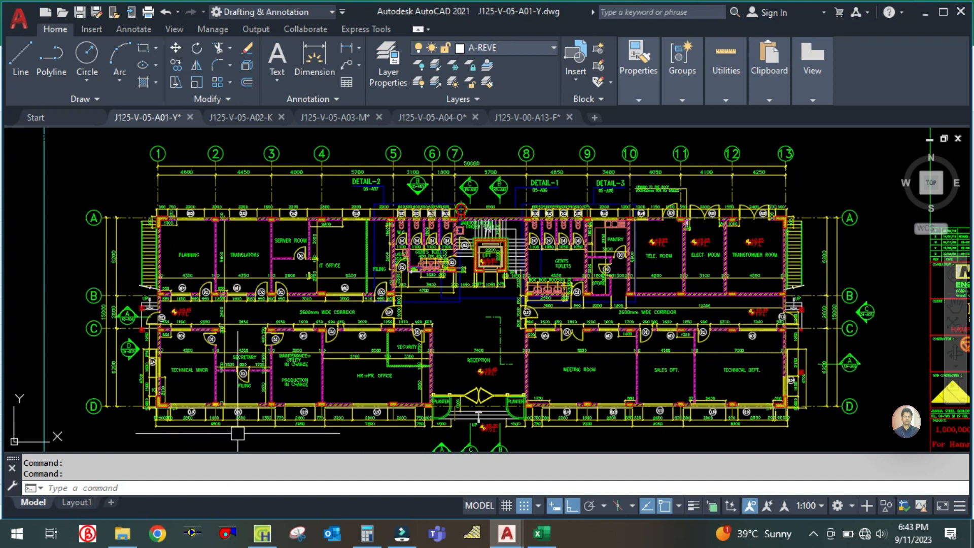
scroll(363, 390, up, 2)
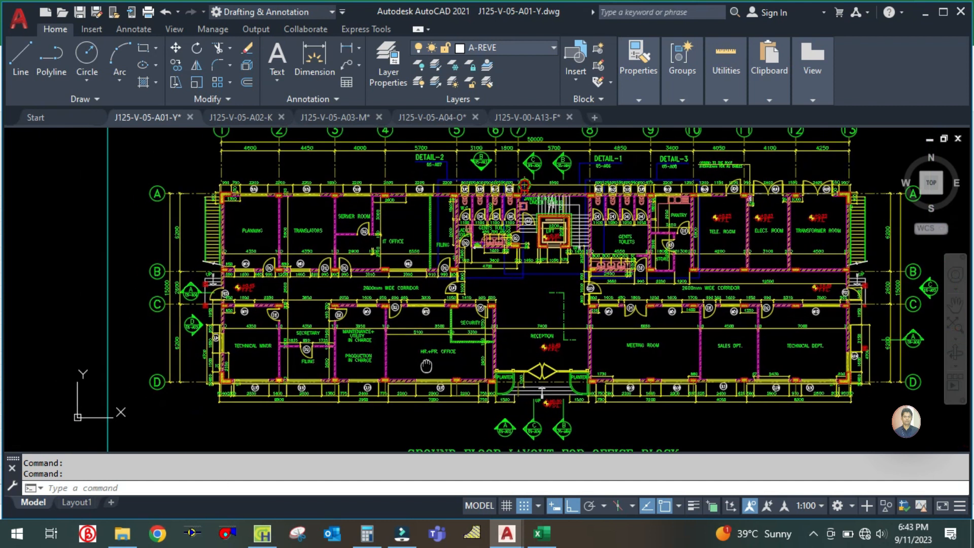
drag(176, 376, 338, 395)
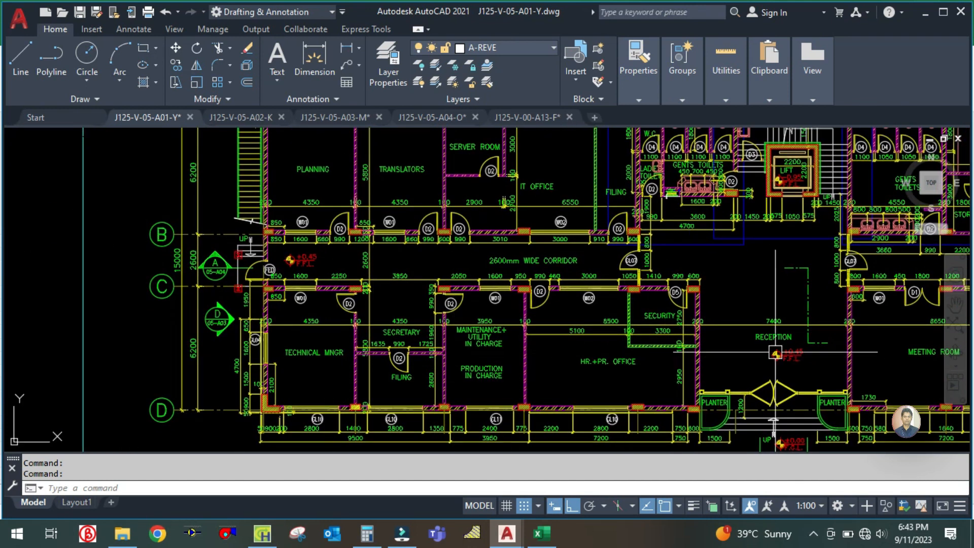
Step: Switch to HAP to view the spaces list and window library, and return to the AutoCAD ground floor plan
click(261, 533)
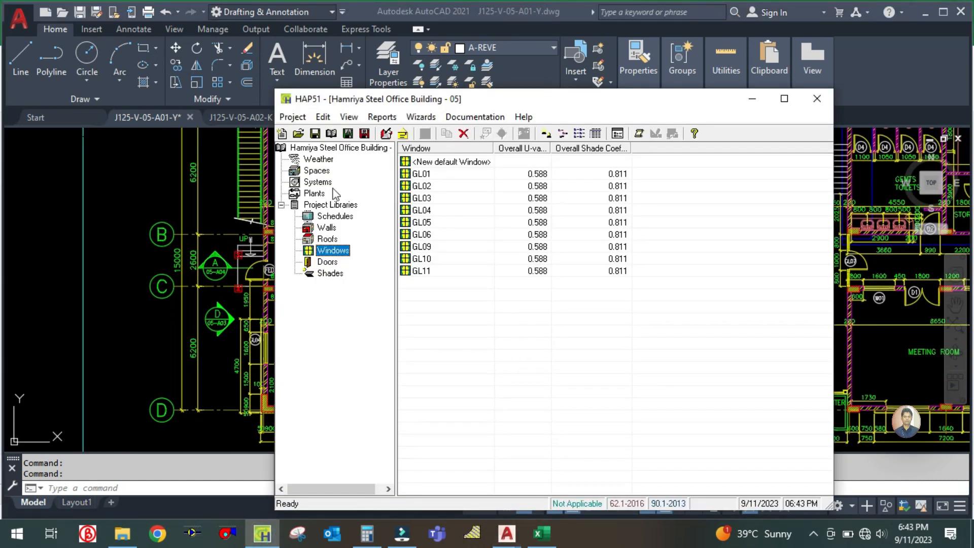
click(319, 171)
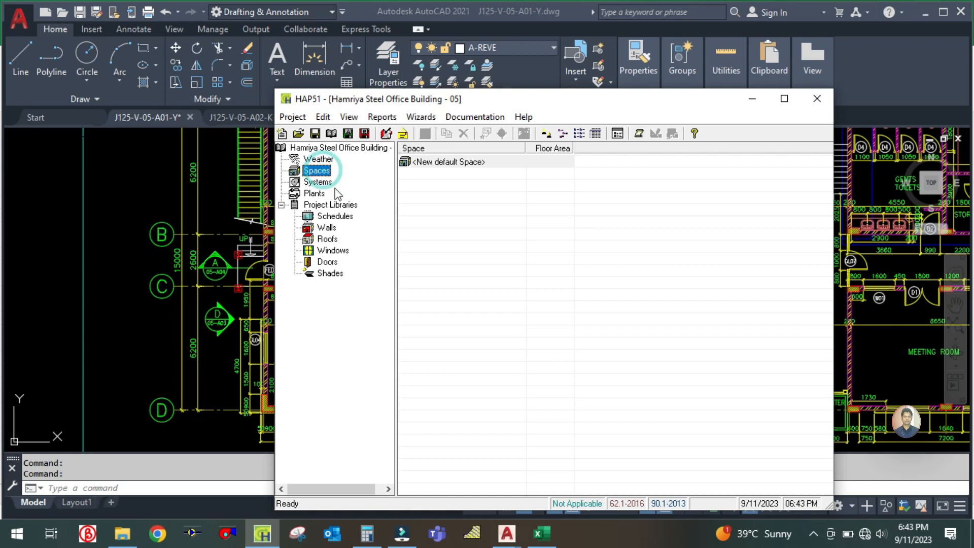
click(326, 251)
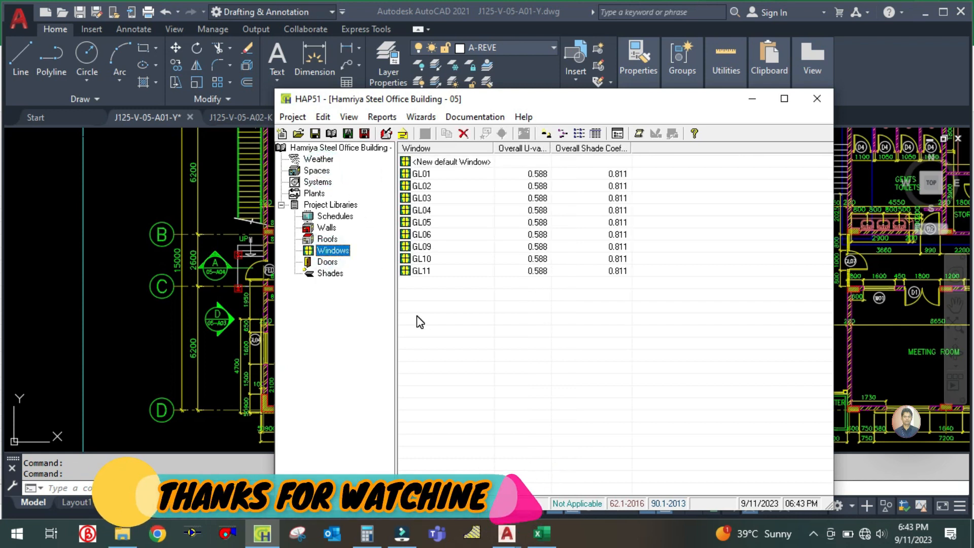
click(136, 328)
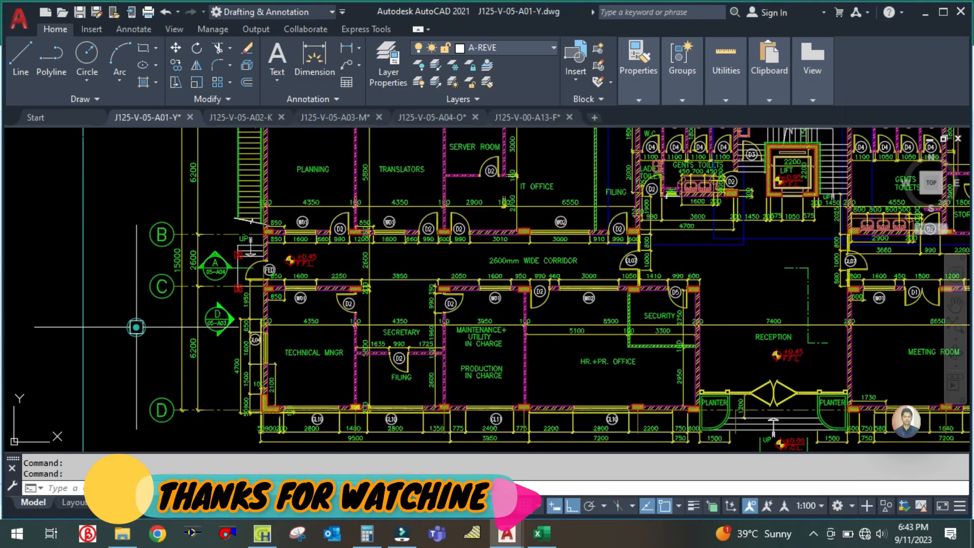